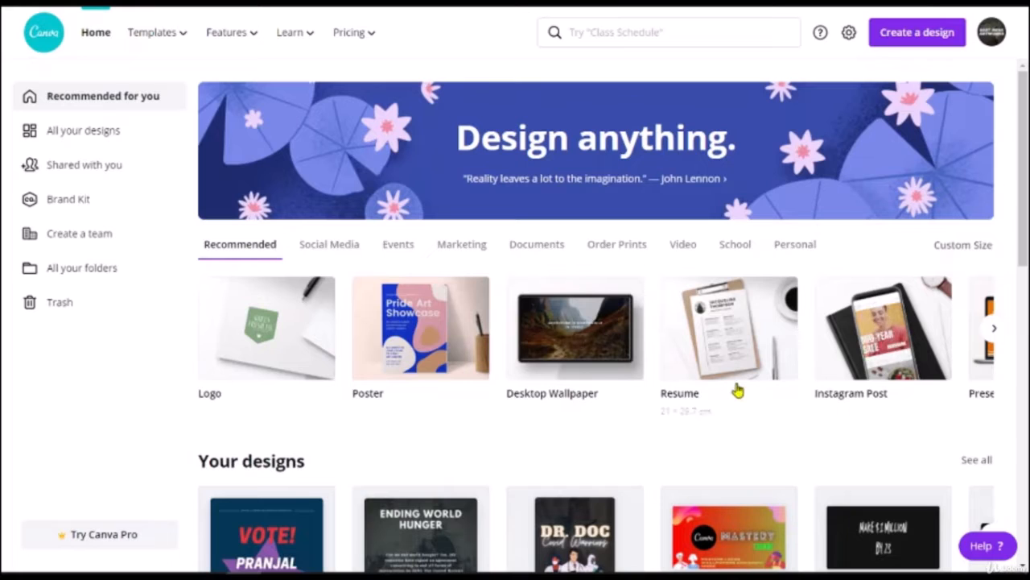
# Step: Open a new browser tab from the Canva home page with Ctrl+T
pyautogui.hotkey('ctrl', 't')
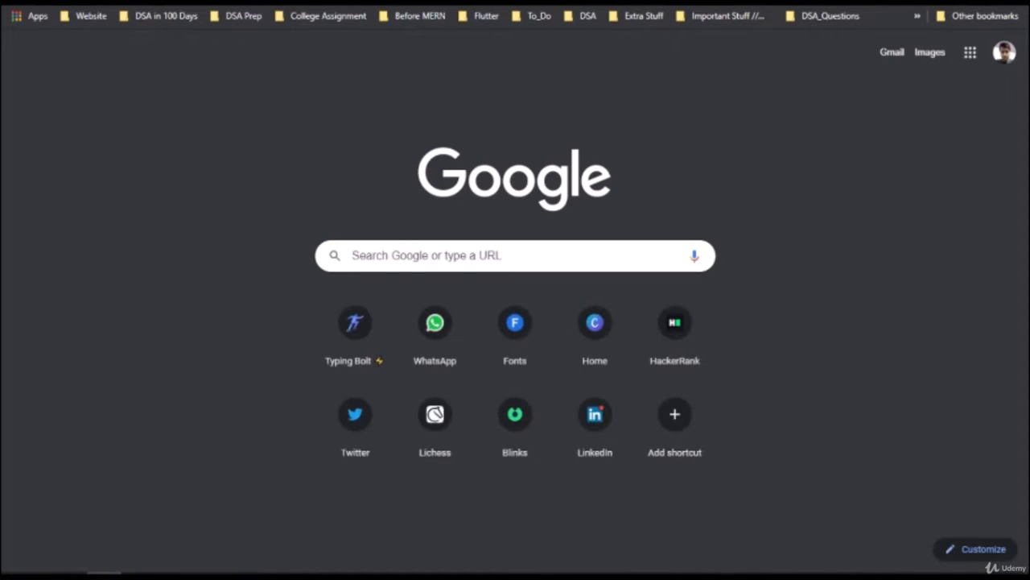
# Step: Search Google for 'poster size' and highlight the 18" x 24" size in the answer
pyautogui.write('post')
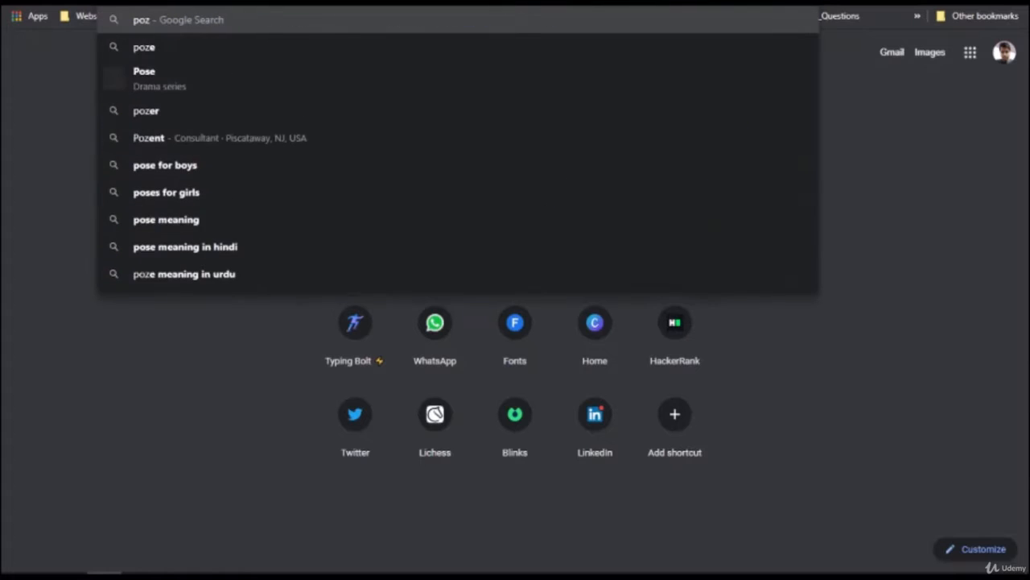
pyautogui.write('er si')
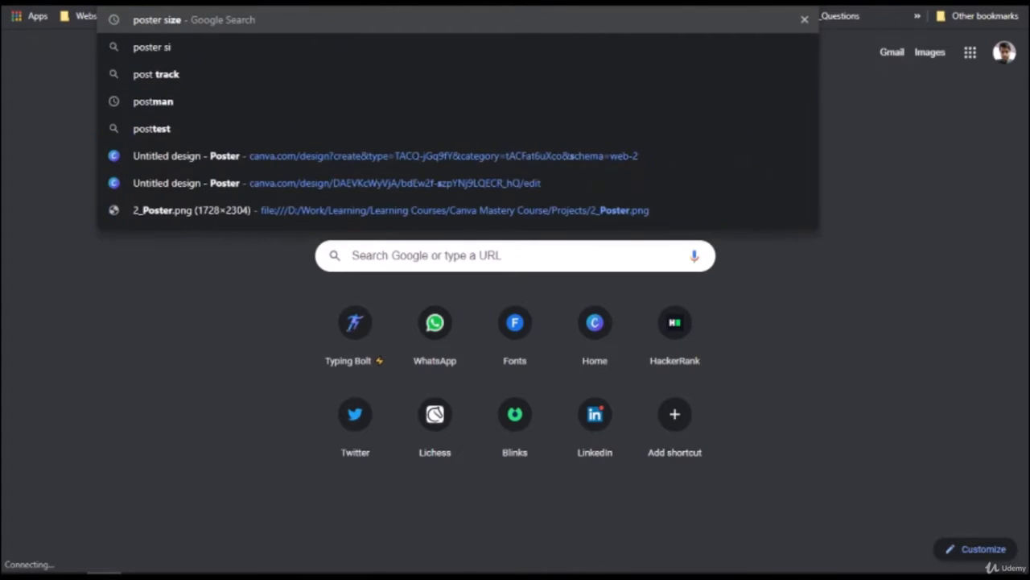
pyautogui.press('Return')
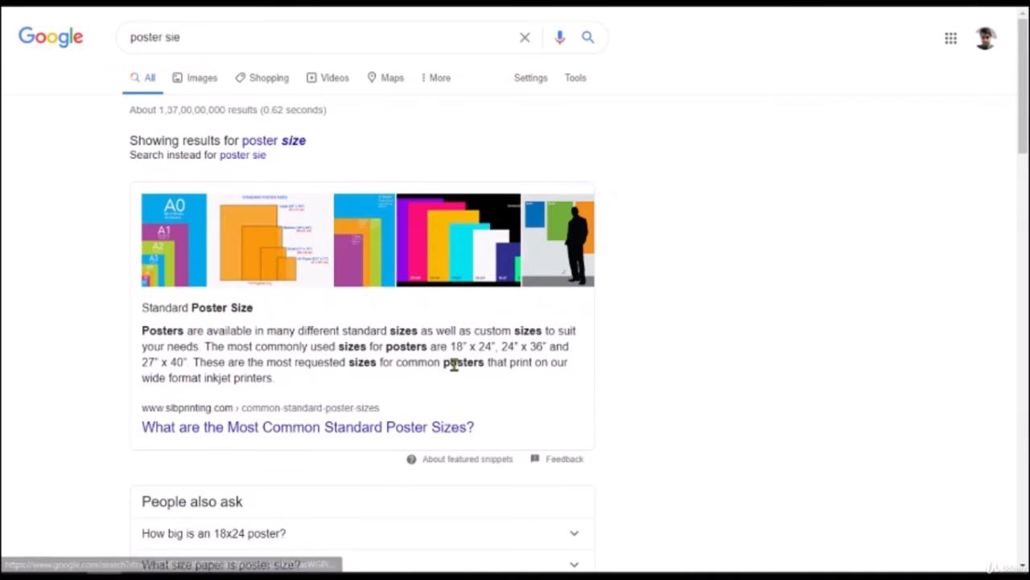
pyautogui.moveTo(451, 346); pyautogui.dragTo(495, 346)
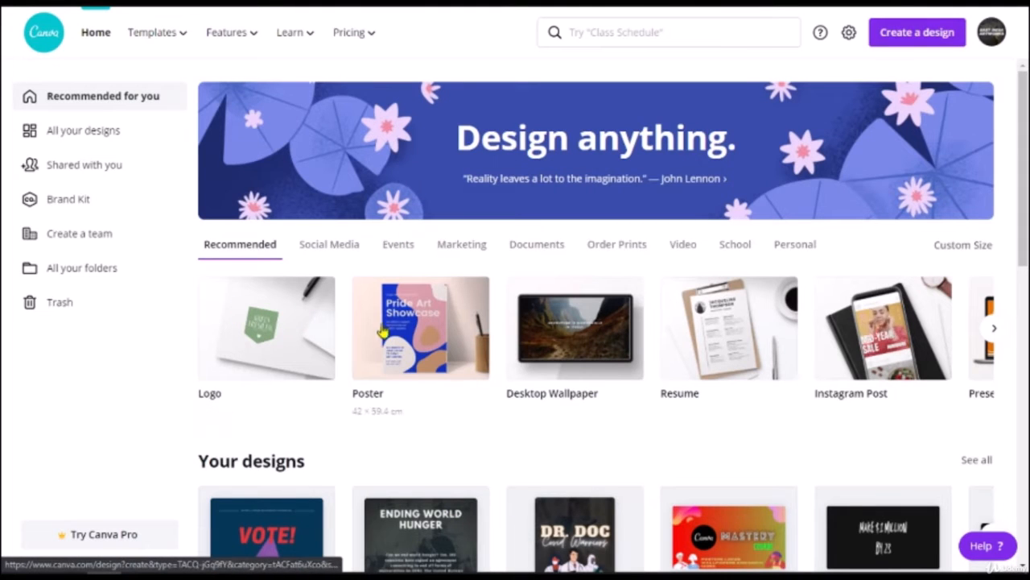
# Step: Browse the design carousel, try searching 'poster' and 'desktop', then bring up Create a design
pyautogui.click(994, 327)
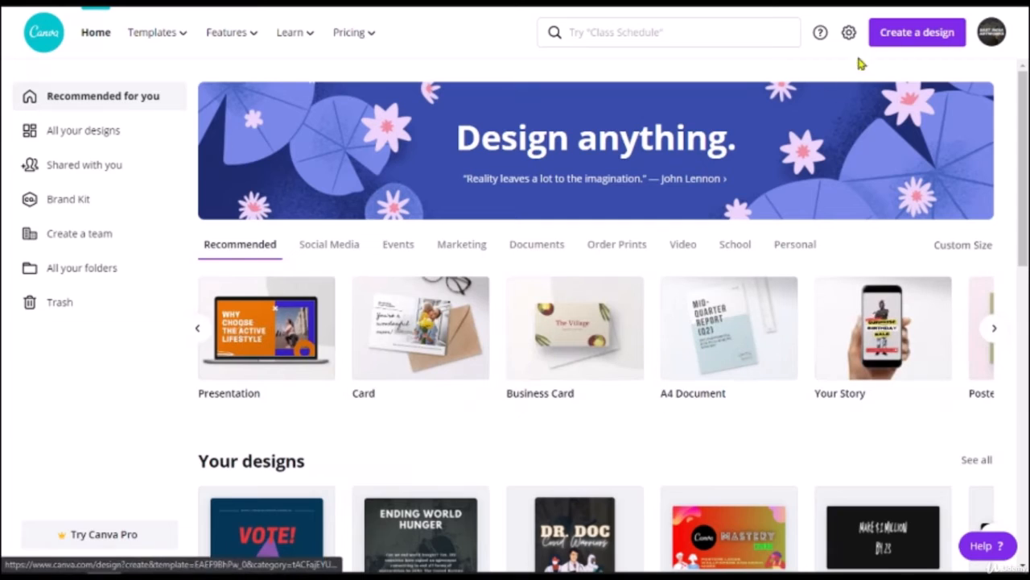
pyautogui.click(649, 31)
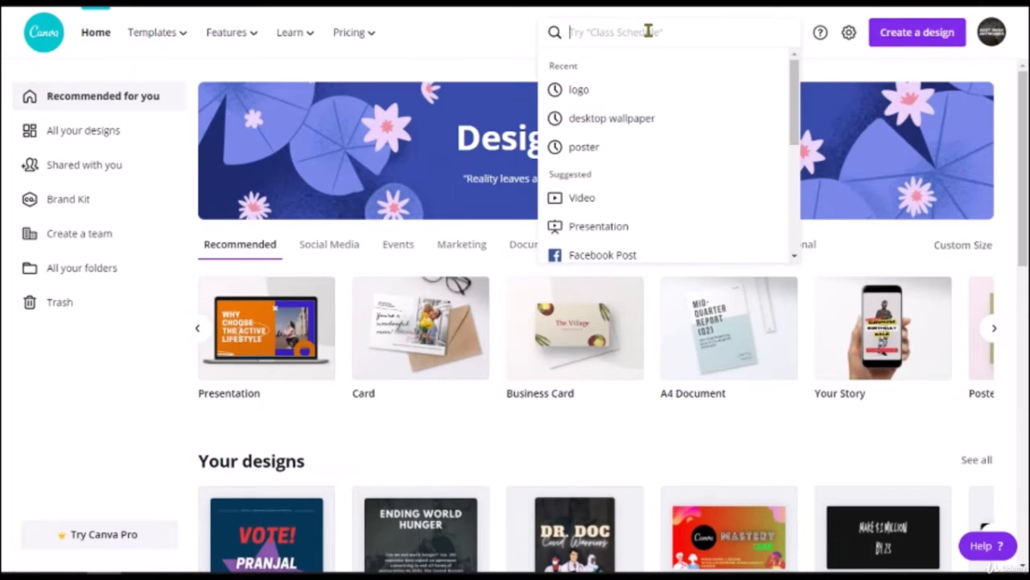
pyautogui.write('poster')
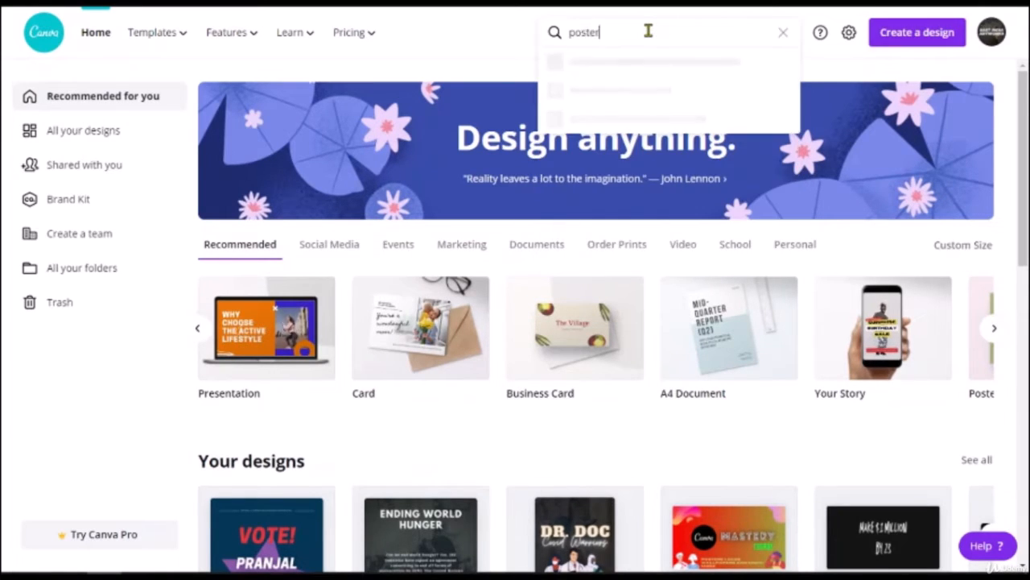
pyautogui.press('BackSpace')
pyautogui.press('BackSpace')
pyautogui.press('BackSpace')
pyautogui.press('BackSpace')
pyautogui.press('BackSpace')
pyautogui.press('BackSpace')
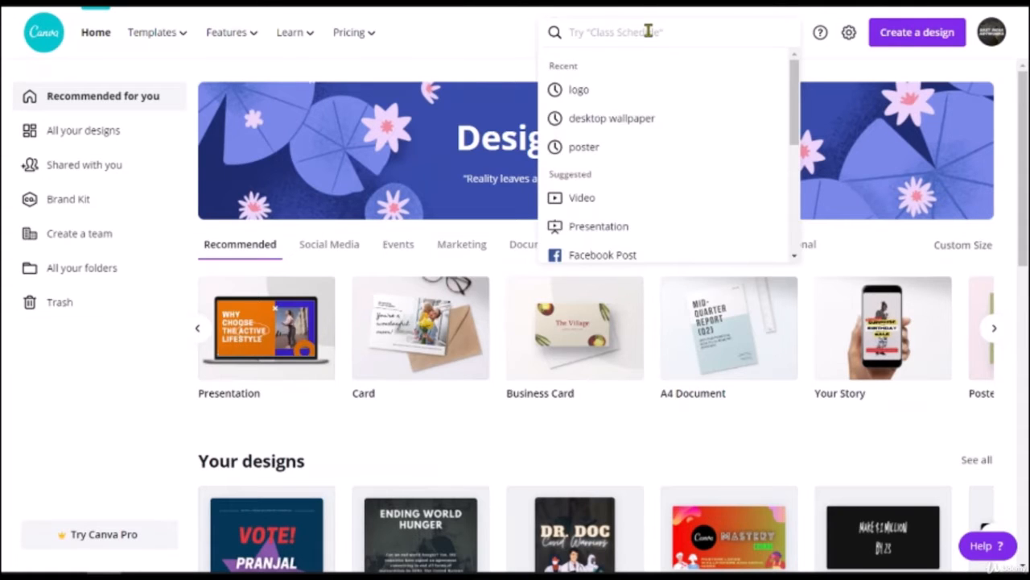
pyautogui.write('desktop')
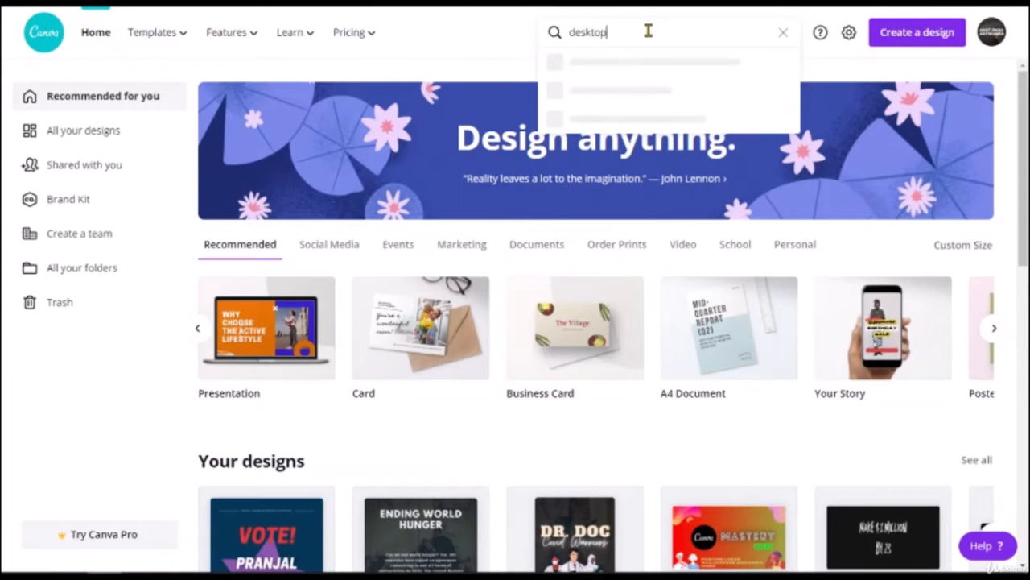
pyautogui.press('BackSpace')
pyautogui.press('BackSpace')
pyautogui.press('BackSpace')
pyautogui.press('BackSpace')
pyautogui.press('BackSpace')
pyautogui.press('BackSpace')
pyautogui.press('BackSpace')
pyautogui.press('BackSpace')
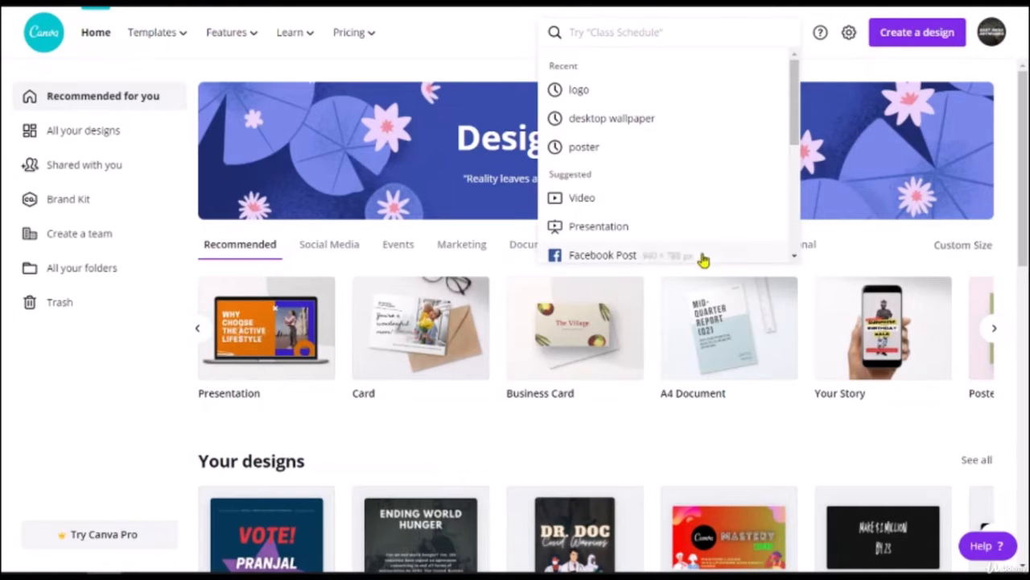
pyautogui.click(896, 40)
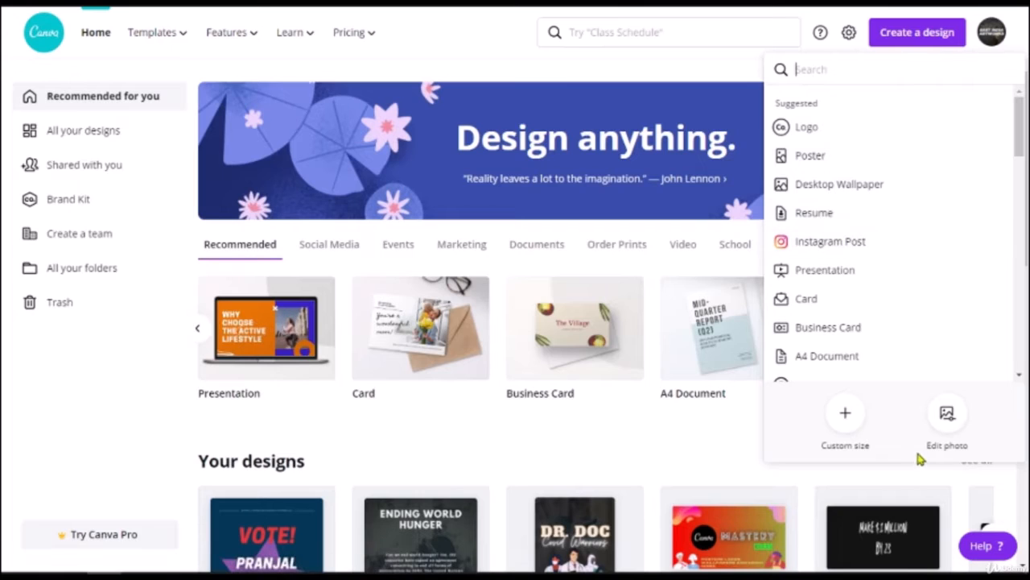
# Step: Switch to a custom size in inches and enter a width of 18
pyautogui.click(841, 416)
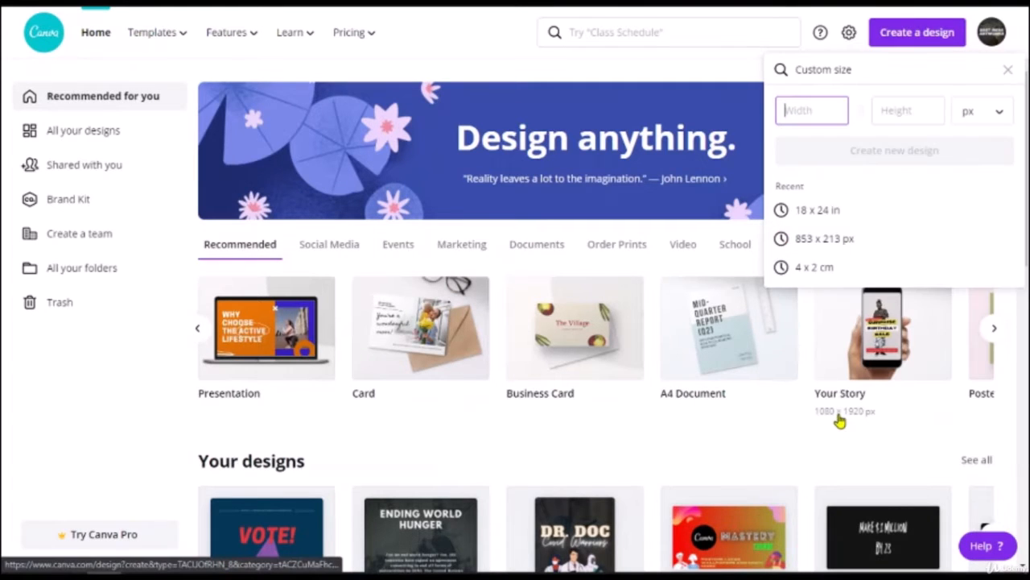
pyautogui.click(976, 123)
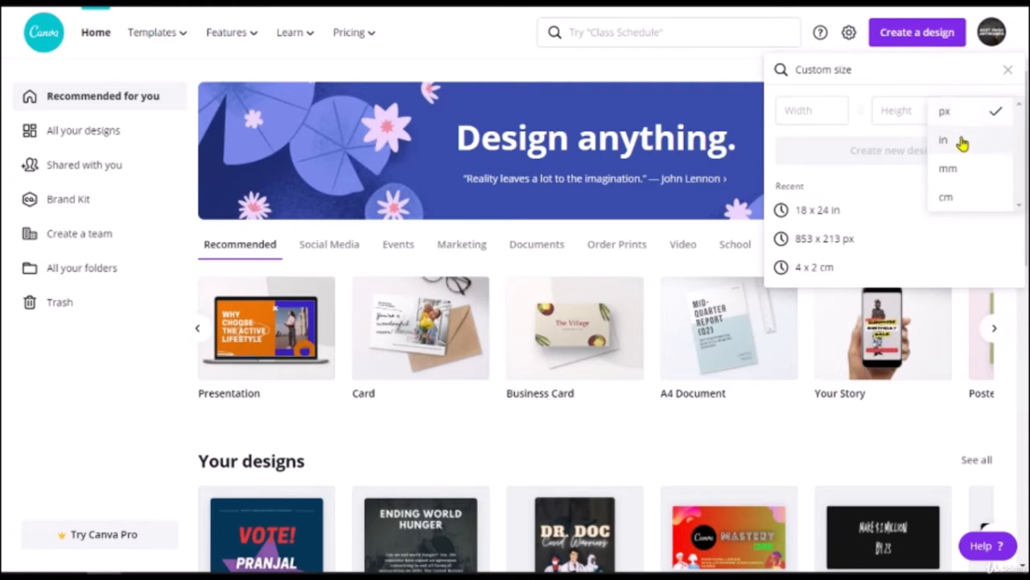
pyautogui.click(960, 140)
pyautogui.click(798, 118)
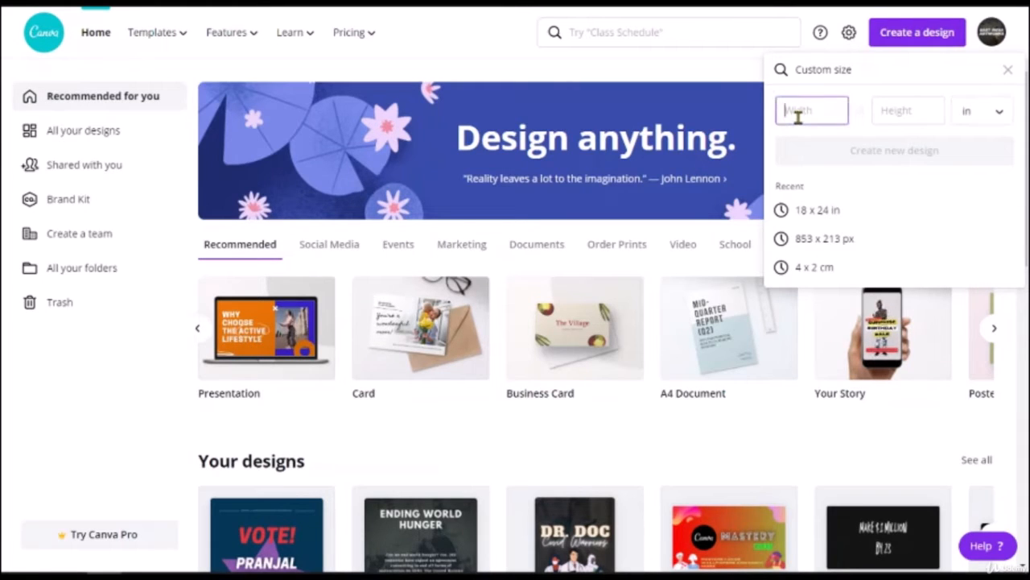
pyautogui.write('18')
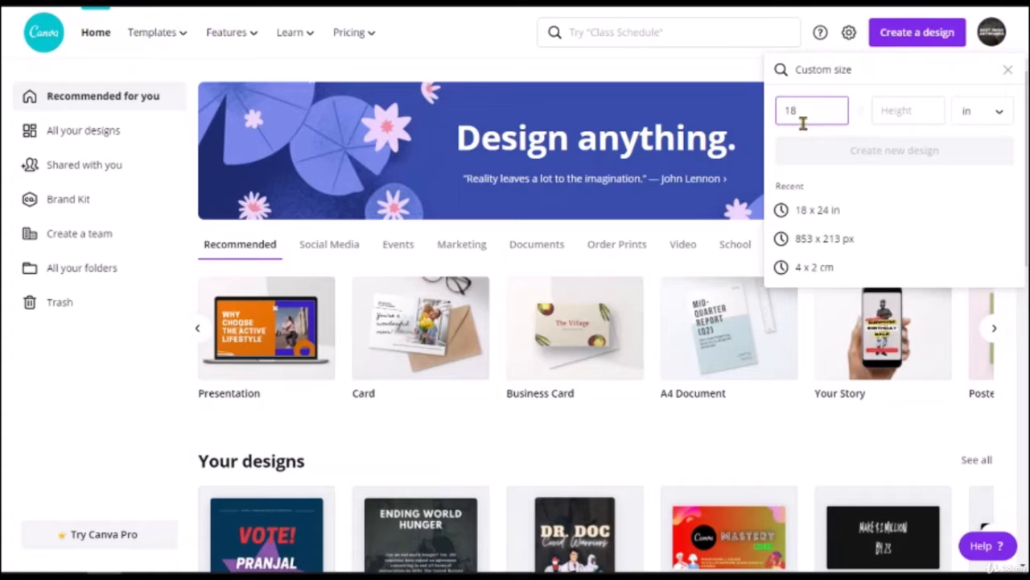
pyautogui.click(969, 117)
pyautogui.click(968, 113)
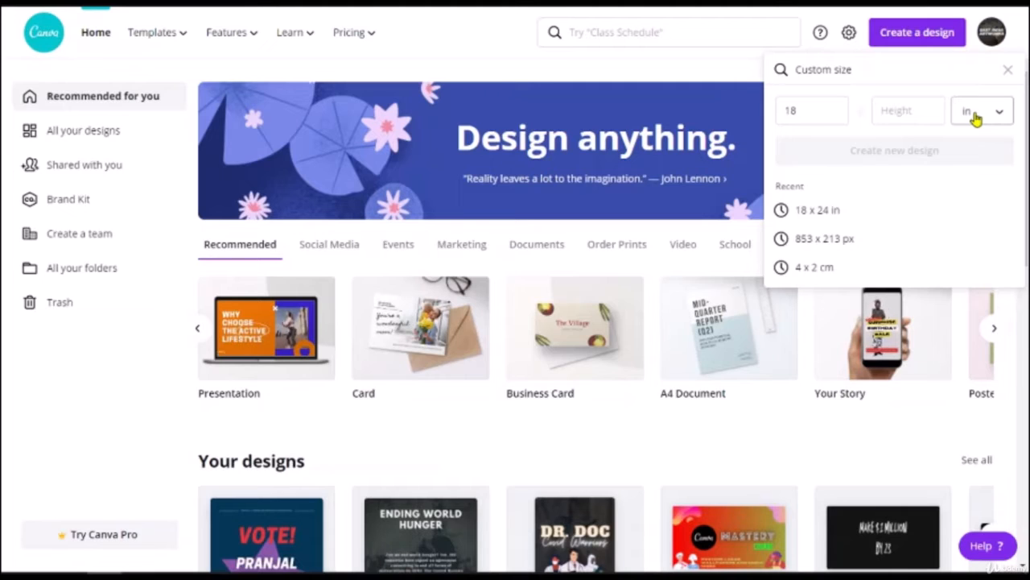
# Step: Enter a height of 24 and create the 18 × 24 in design
pyautogui.click(919, 110)
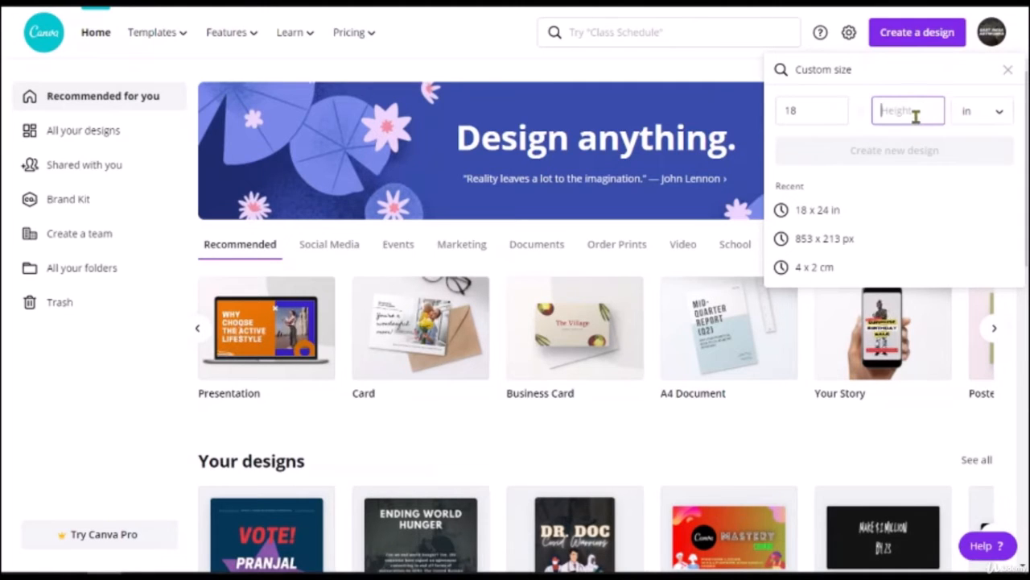
pyautogui.write('24')
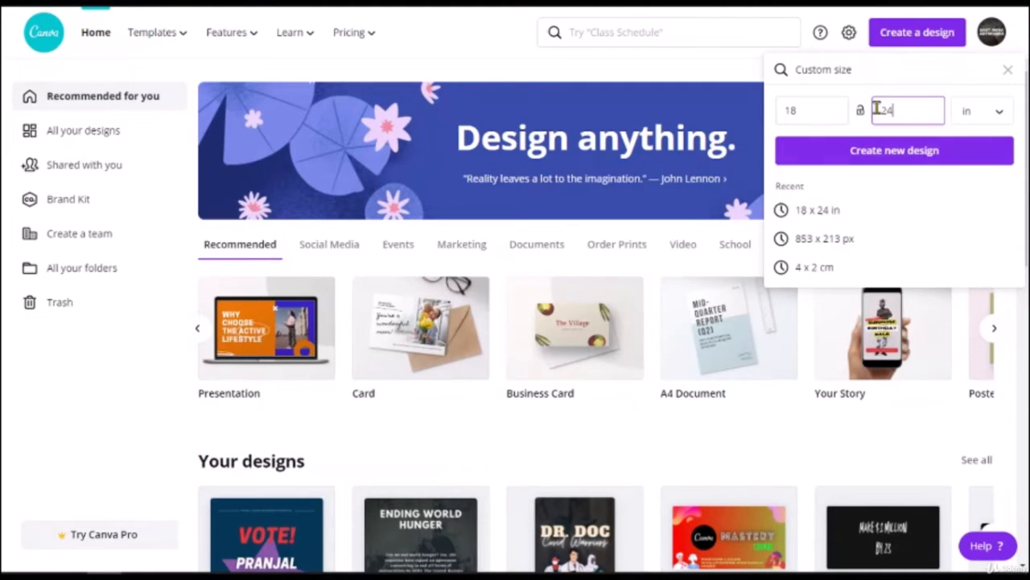
pyautogui.click(833, 117)
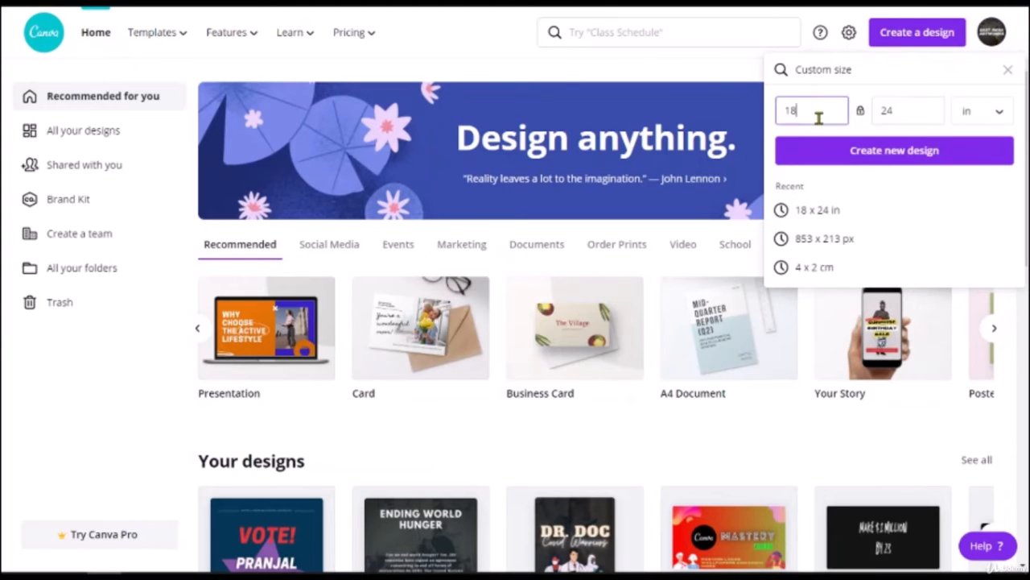
pyautogui.scroll(11, 819, 118)
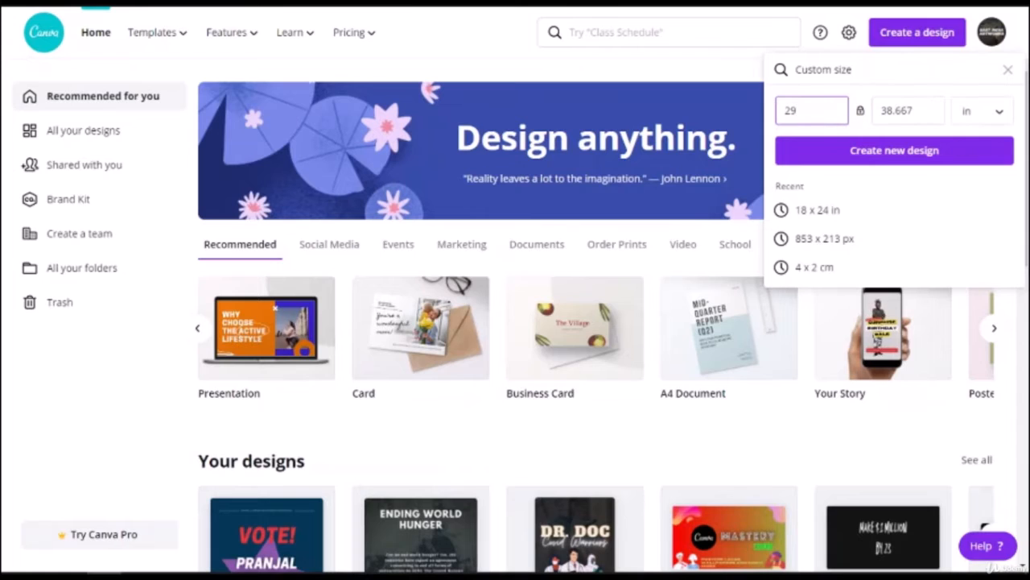
pyautogui.scroll(-8, 829, 114)
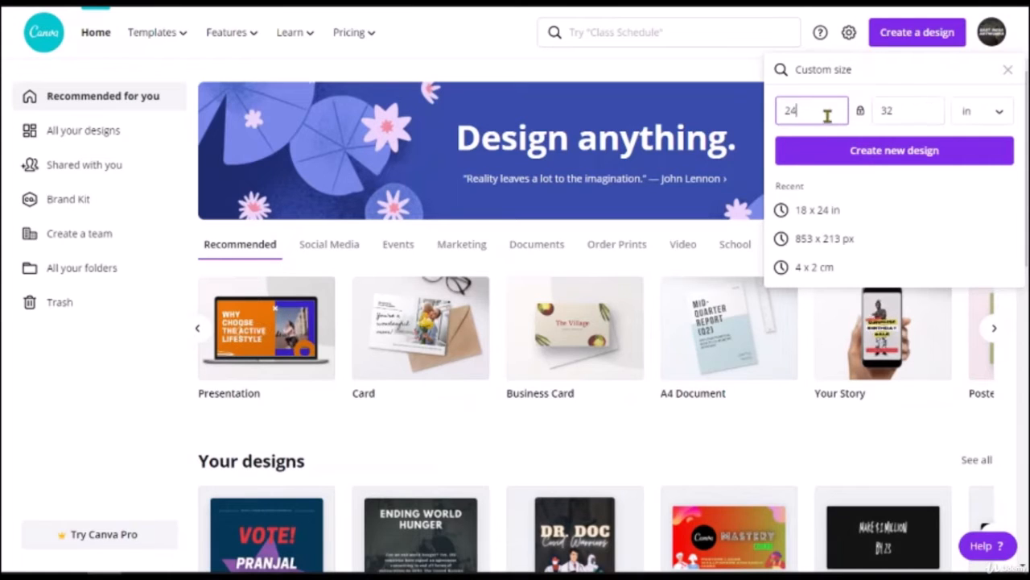
pyautogui.scroll(-3, 826, 116)
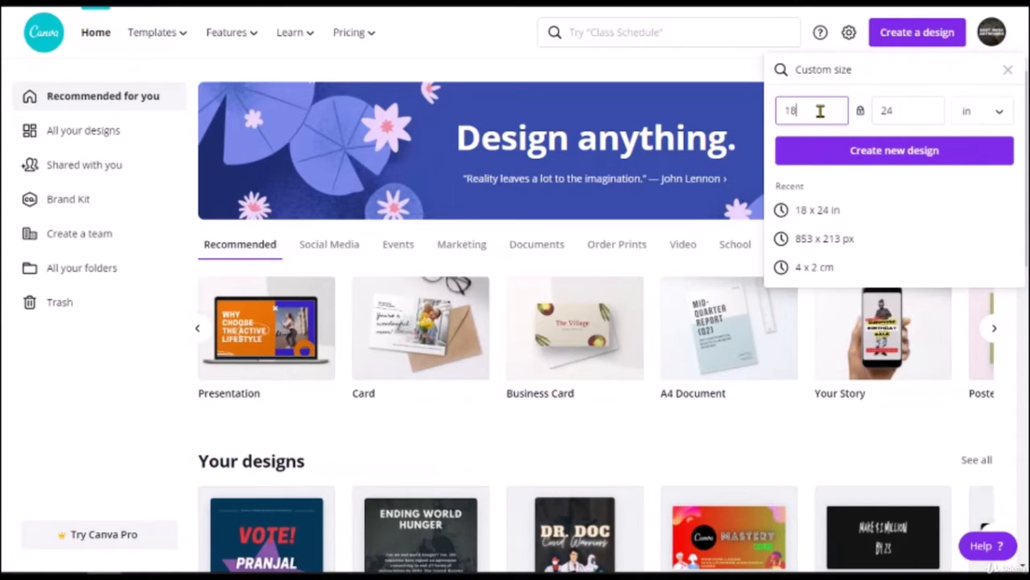
pyautogui.click(864, 158)
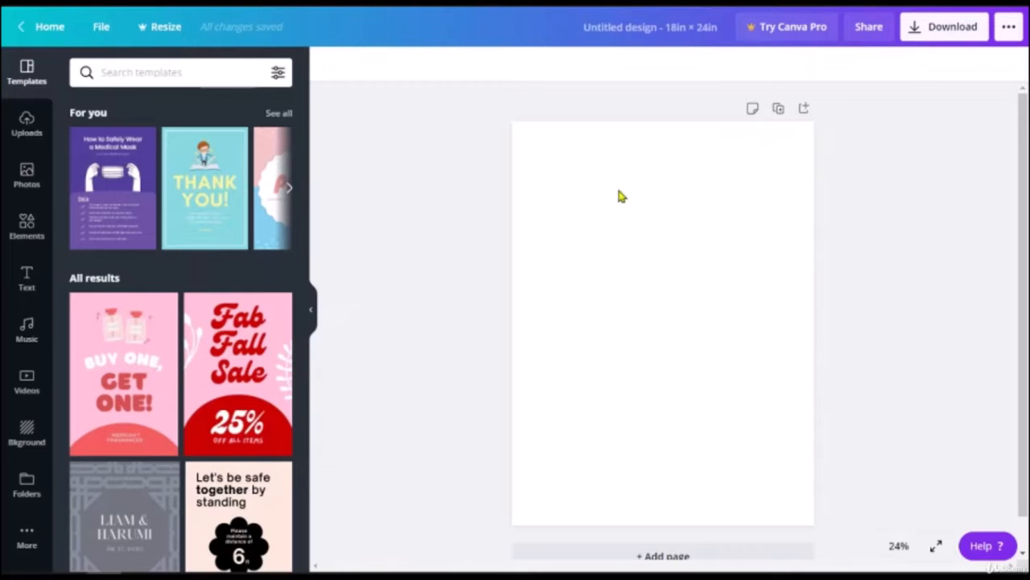
# Step: Fill the blank page background with black
pyautogui.click(776, 176)
pyautogui.click(326, 64)
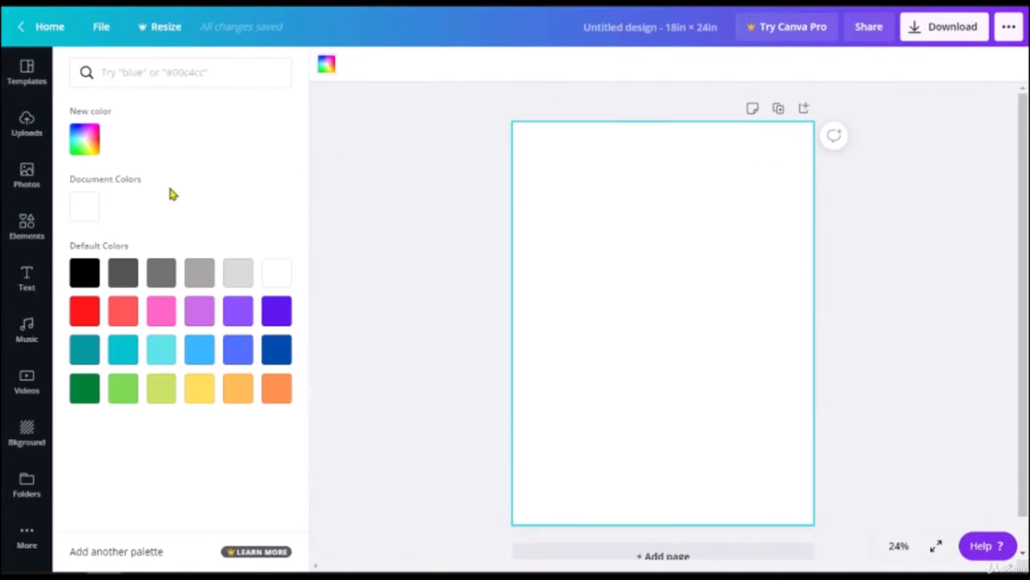
pyautogui.click(90, 275)
pyautogui.click(660, 214)
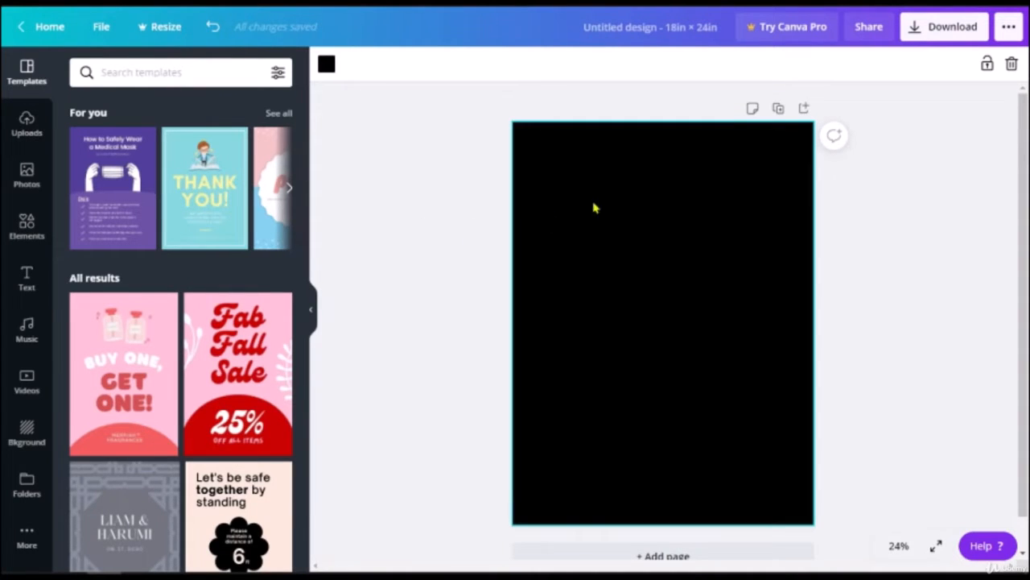
# Step: Change the background to red, then darken it to #963F3F in the colour picker
pyautogui.click(328, 67)
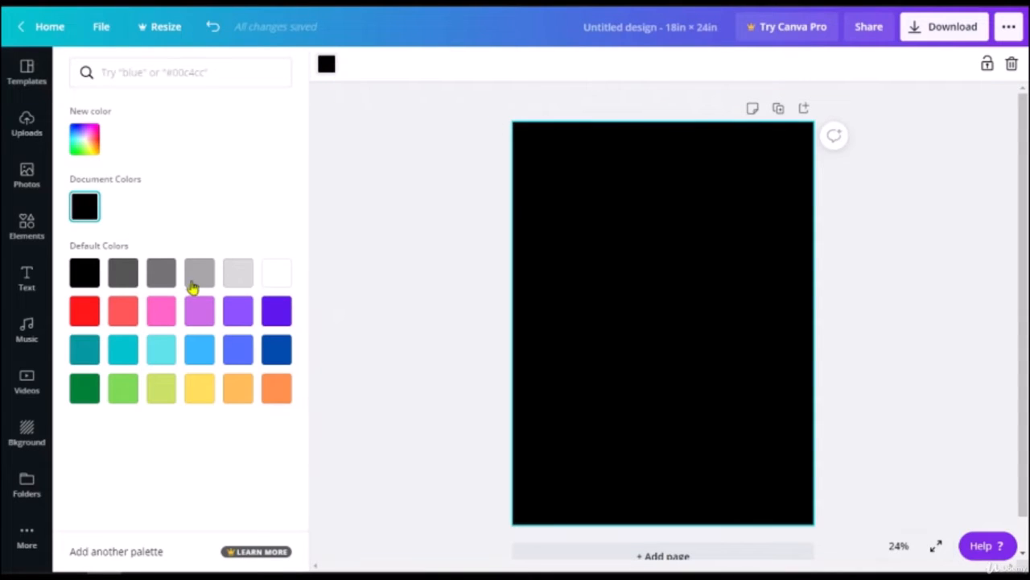
pyautogui.click(84, 310)
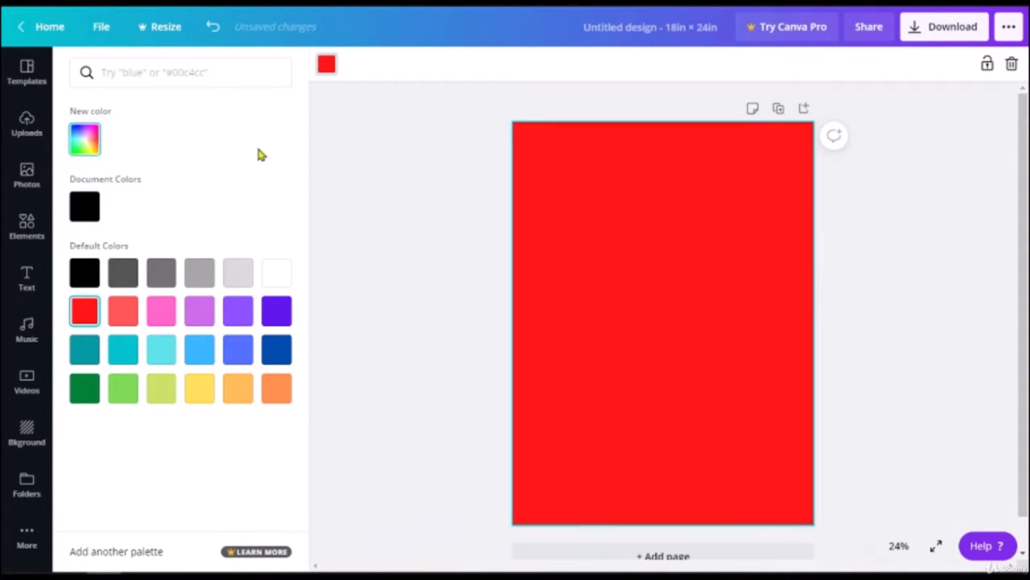
pyautogui.click(87, 142)
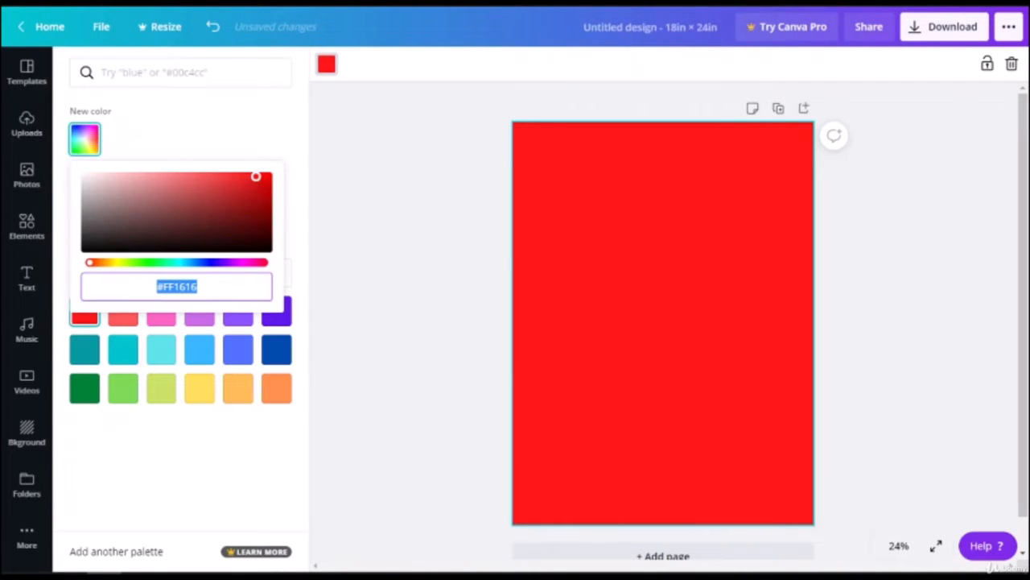
pyautogui.moveTo(254, 177); pyautogui.dragTo(190, 206)
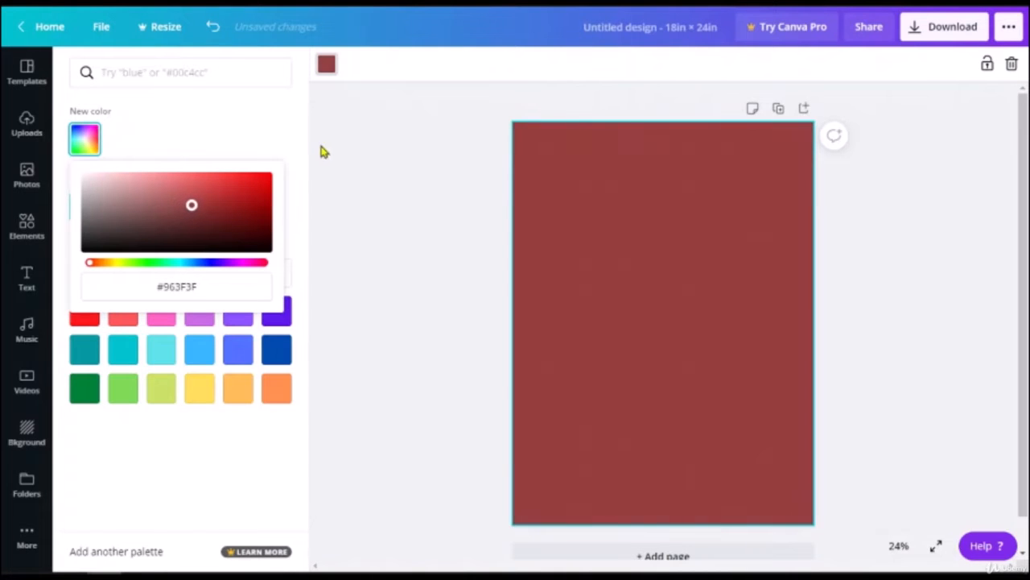
pyautogui.click(358, 148)
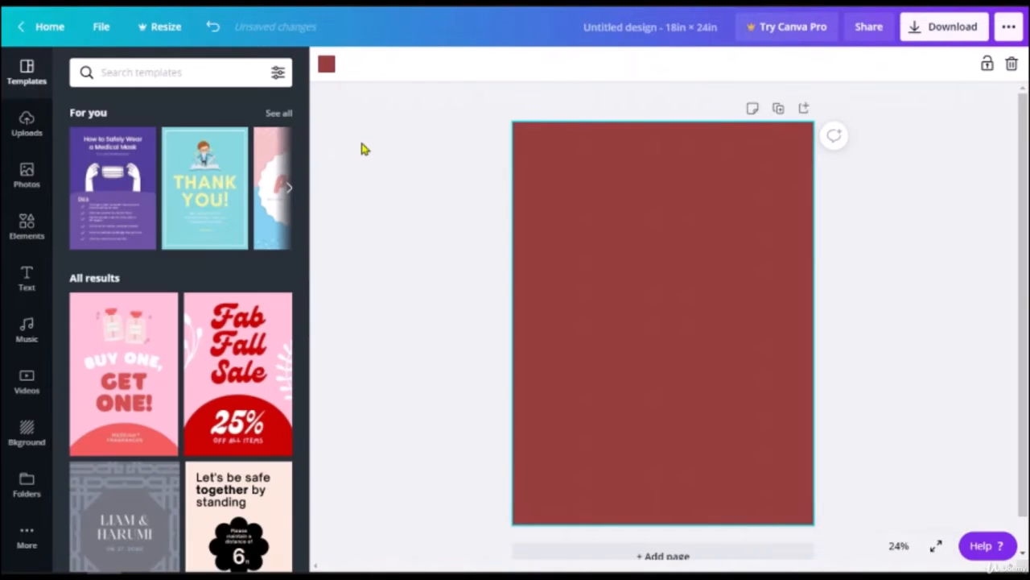
# Step: Search Photos for 'blood' and stretch the arm blood-draw photo to cover the whole page
pyautogui.click(35, 167)
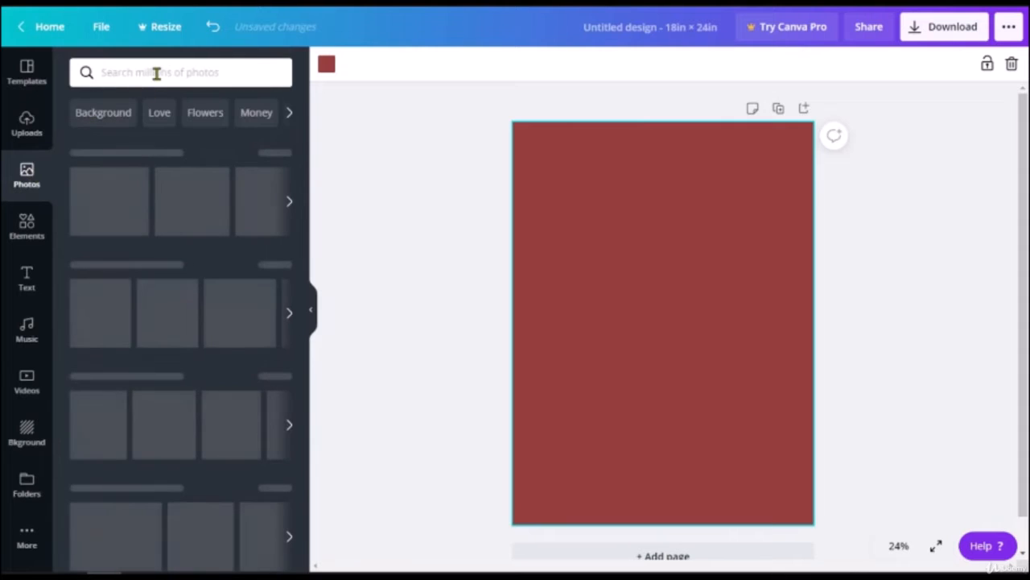
pyautogui.click(157, 73)
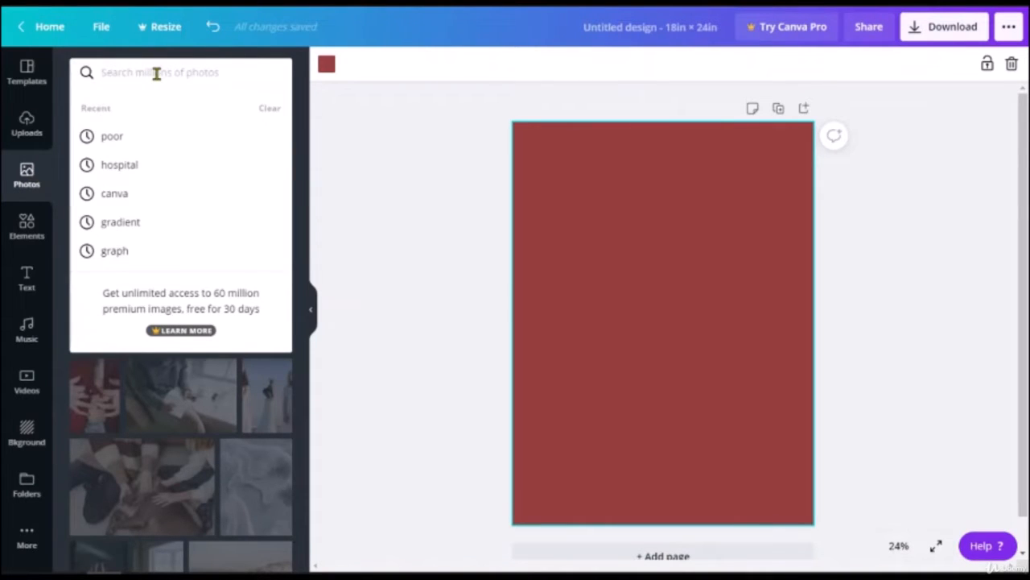
pyautogui.write('blood')
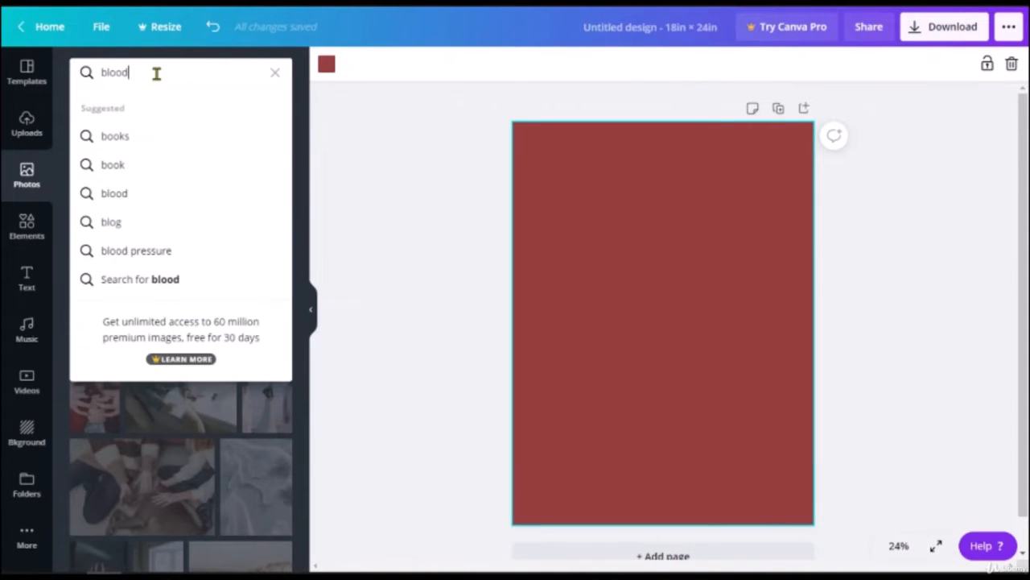
pyautogui.press('Return')
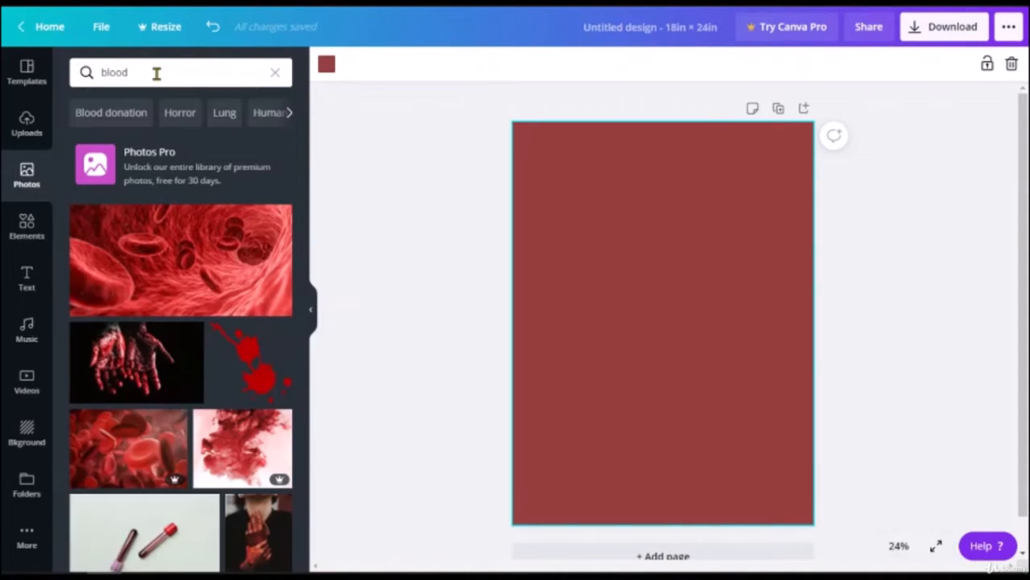
pyautogui.scroll(-3, 161, 363)
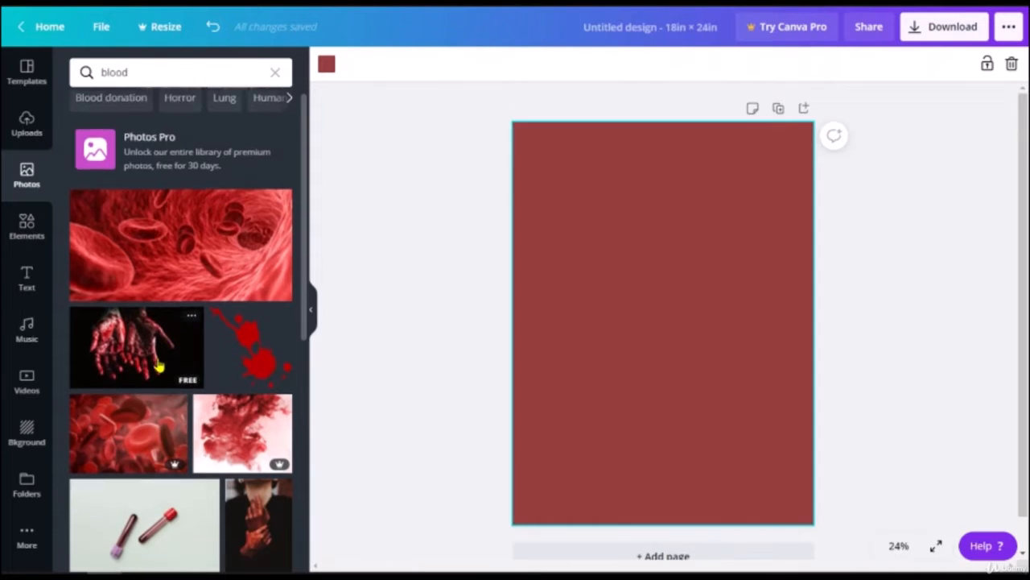
pyautogui.scroll(-3, 152, 361)
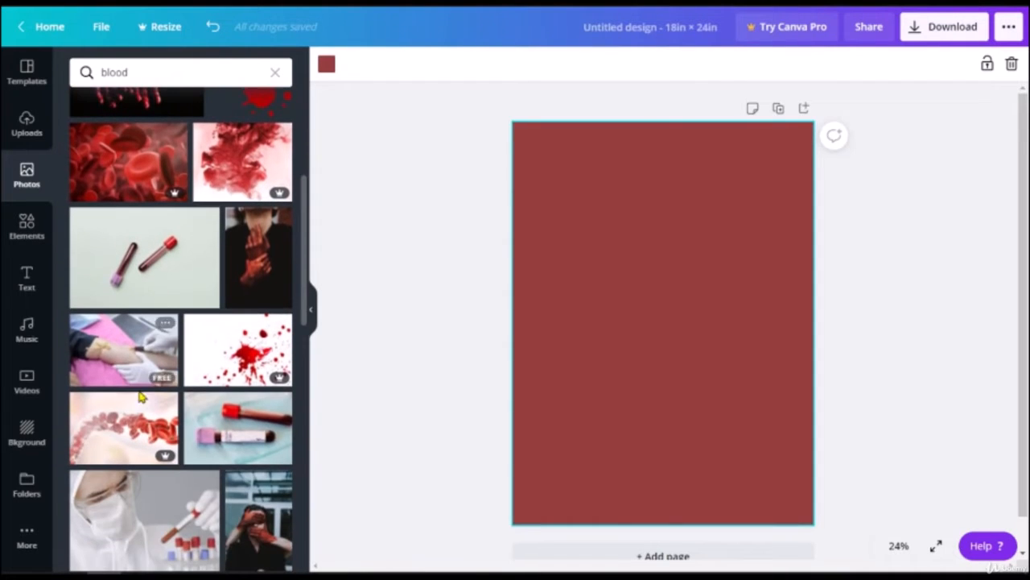
pyautogui.click(121, 352)
pyautogui.moveTo(612, 298); pyautogui.dragTo(563, 177)
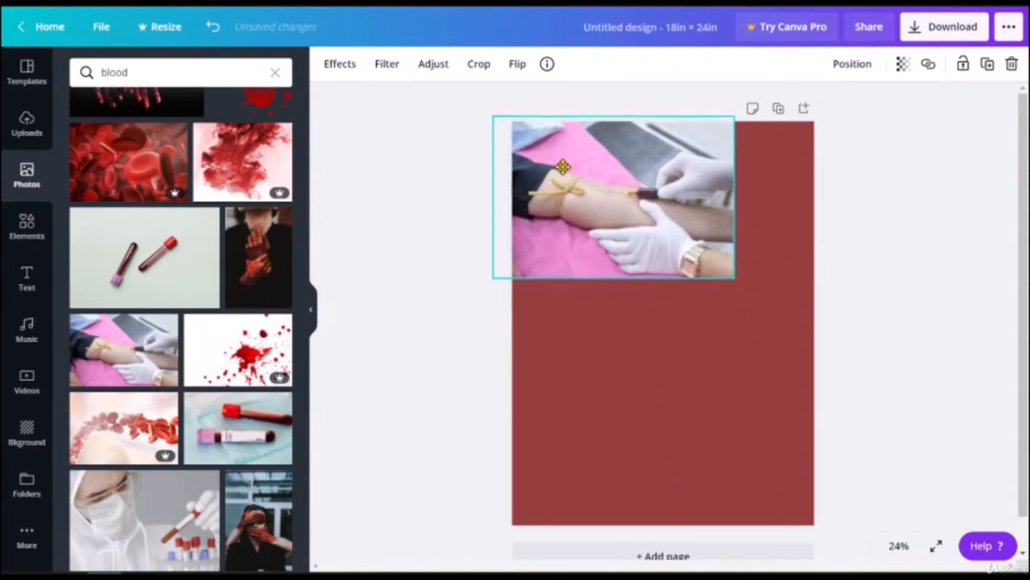
pyautogui.moveTo(736, 281)
pyautogui.mouseDown()
pyautogui.moveTo(979, 445)
pyautogui.moveTo(1017, 487)
pyautogui.moveTo(1018, 536)
pyautogui.moveTo(1018, 522)
pyautogui.mouseUp()
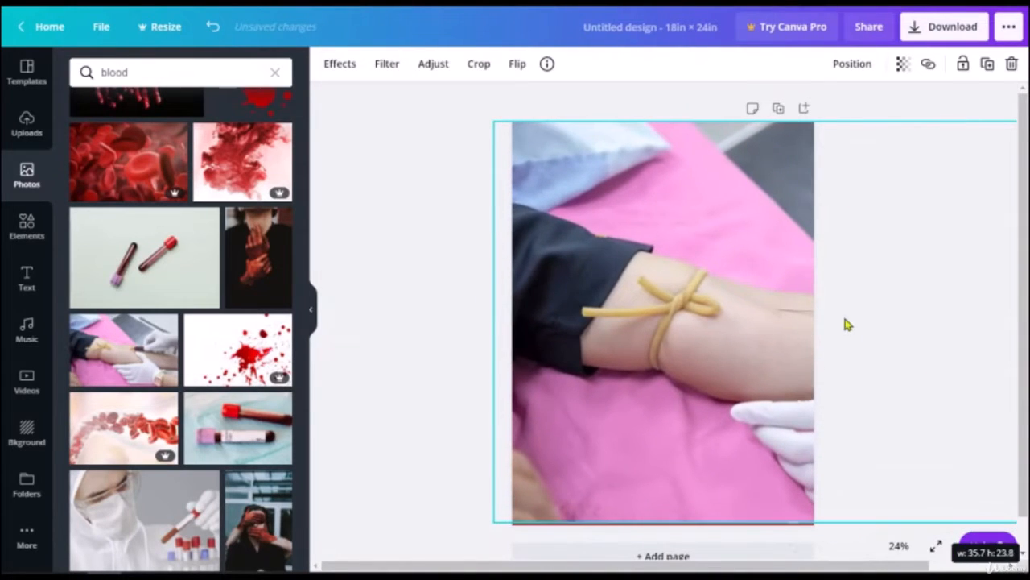
pyautogui.moveTo(836, 316); pyautogui.dragTo(707, 314)
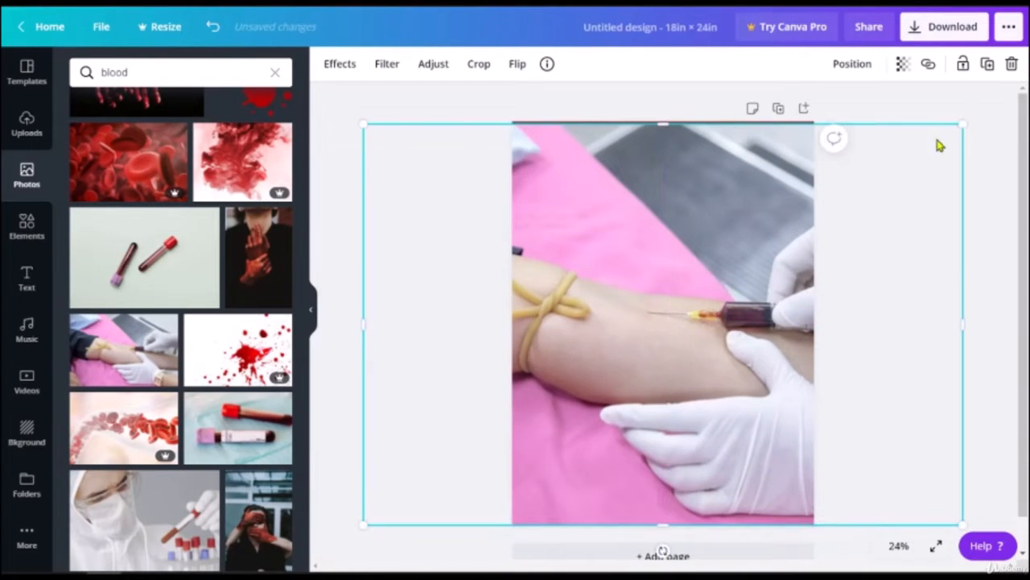
pyautogui.moveTo(967, 120); pyautogui.dragTo(964, 125)
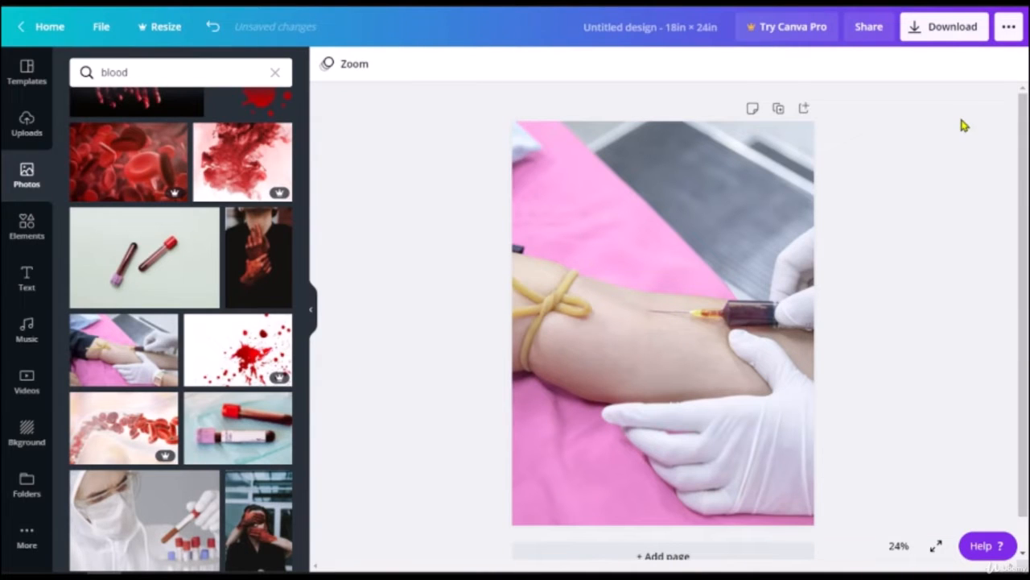
# Step: Set the photo's transparency to about 50 so the red background tints it
pyautogui.click(620, 241)
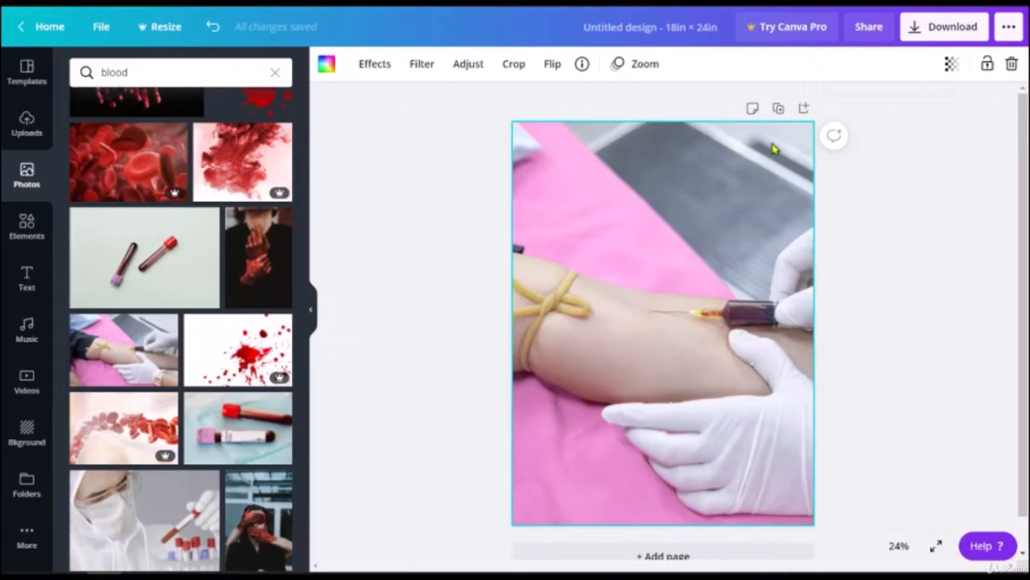
pyautogui.click(949, 65)
pyautogui.moveTo(899, 111); pyautogui.dragTo(860, 121)
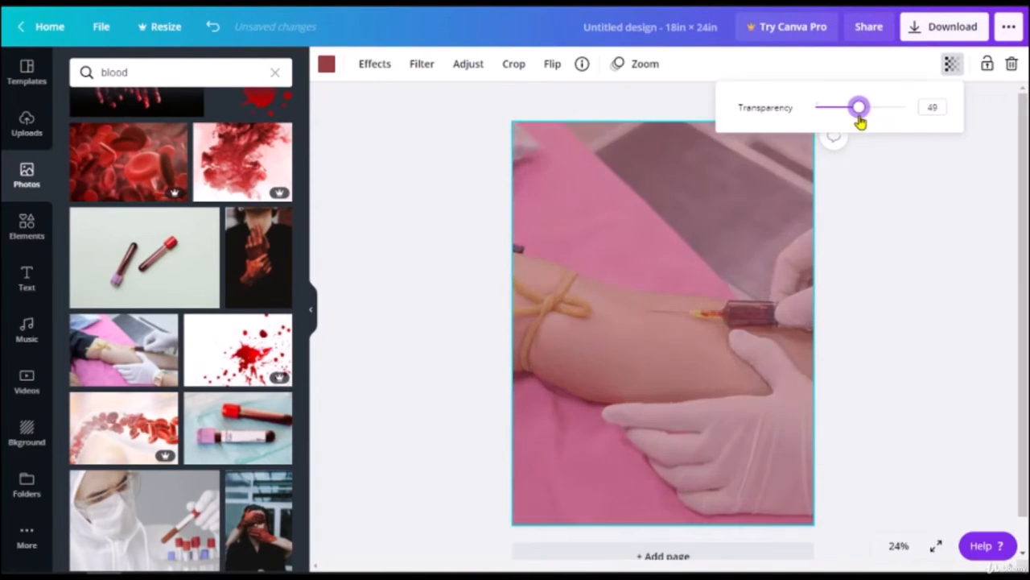
pyautogui.click(926, 266)
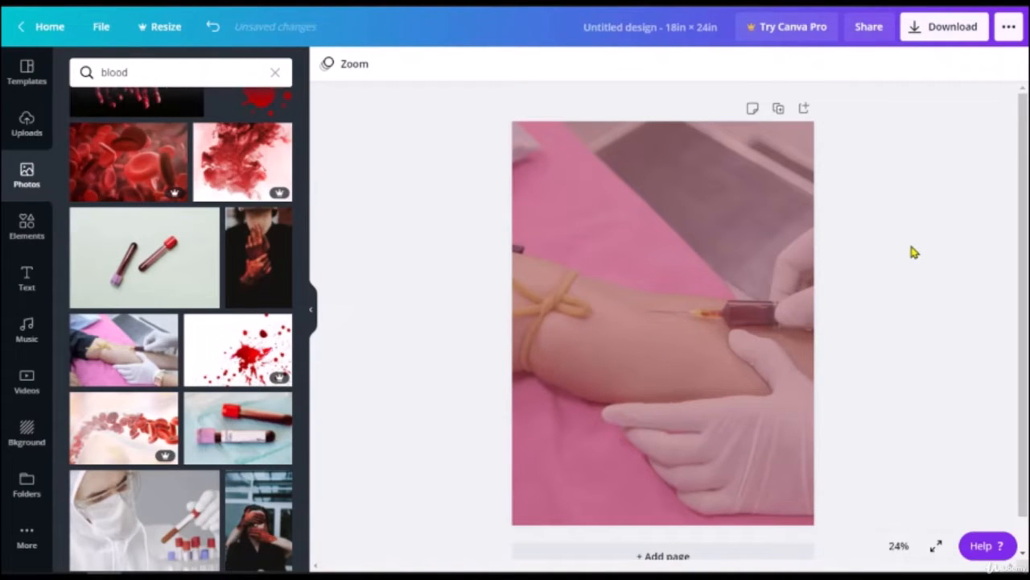
pyautogui.click(733, 245)
pyautogui.click(952, 65)
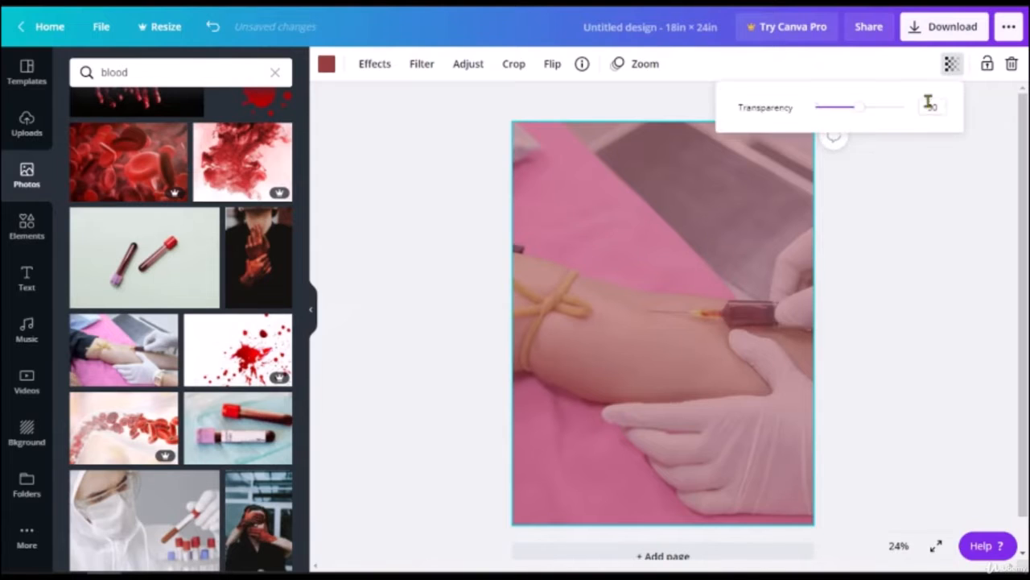
pyautogui.moveTo(861, 112)
pyautogui.mouseDown()
pyautogui.moveTo(876, 115)
pyautogui.moveTo(842, 120)
pyautogui.moveTo(852, 121)
pyautogui.mouseUp()
pyautogui.click(893, 207)
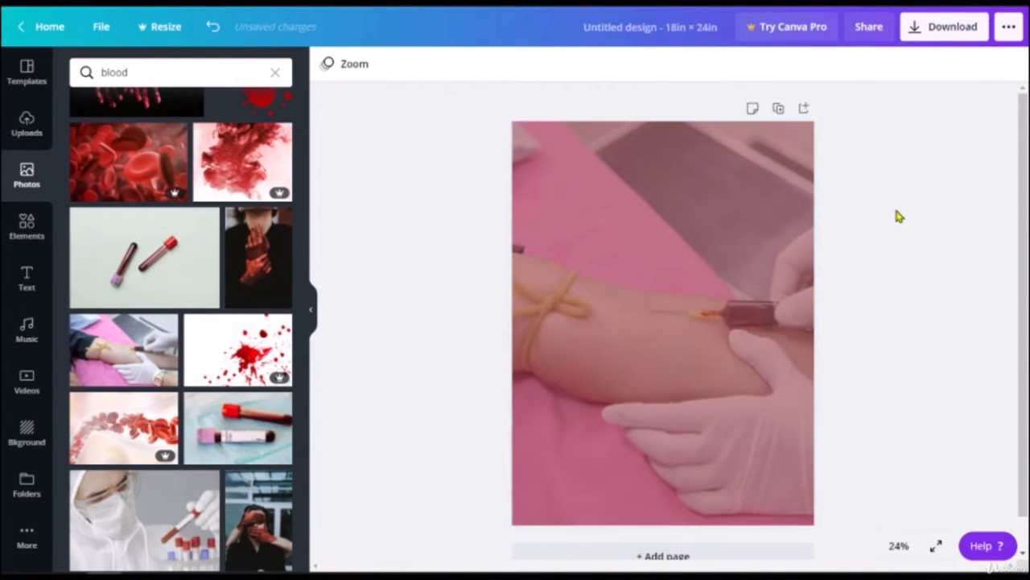
# Step: Open the Elements library, then the Text panel's heading options
pyautogui.click(17, 229)
pyautogui.click(26, 293)
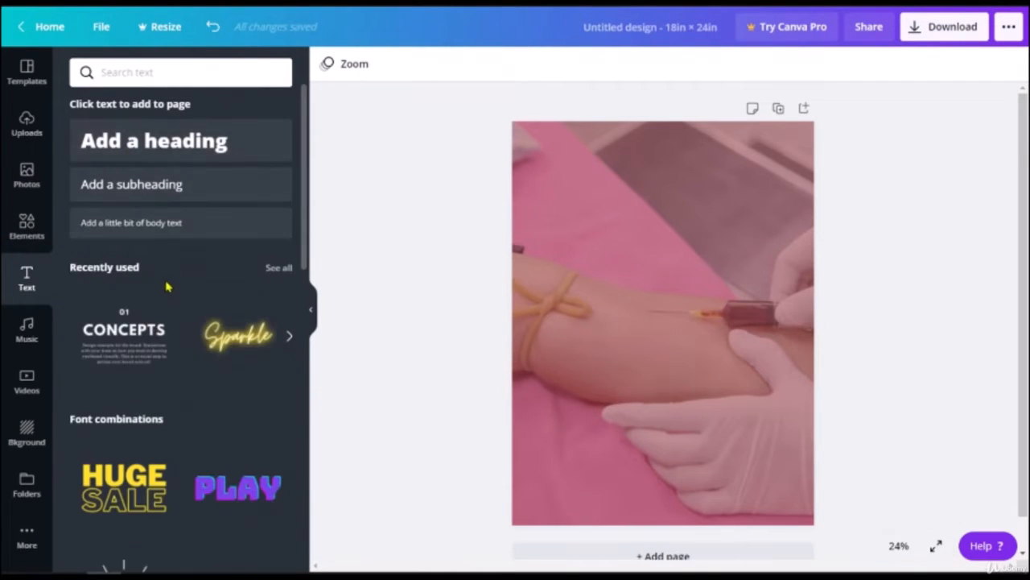
pyautogui.scroll(-2, 165, 285)
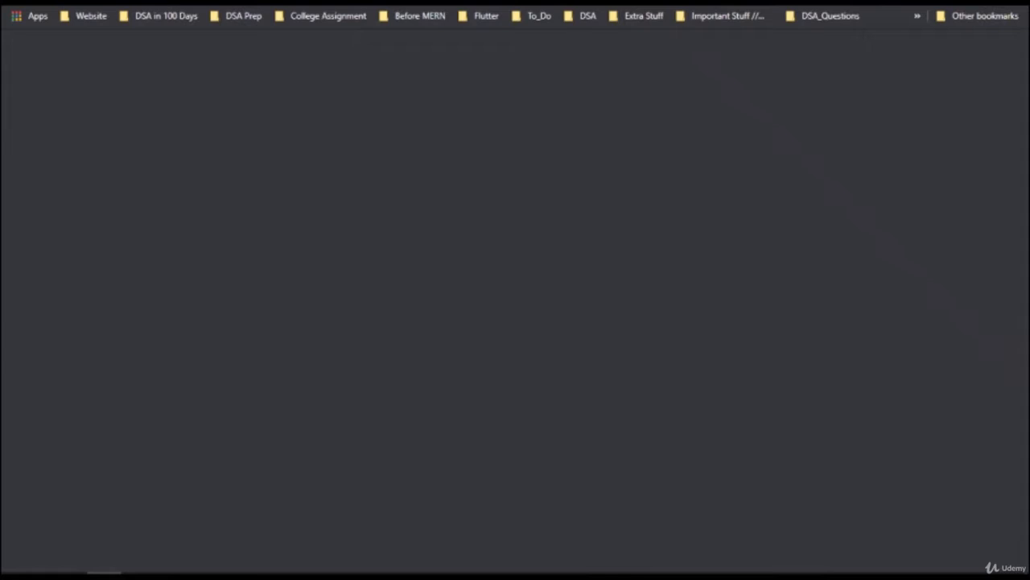
# Step: Search Google Images for 'blood donation camp poster' and open a result for inspiration
pyautogui.write('bo')
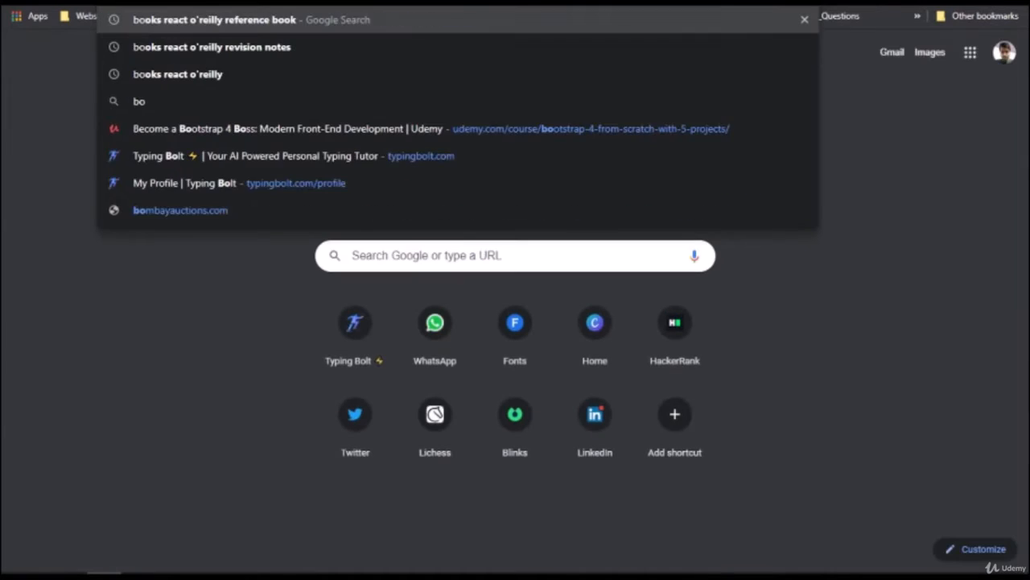
pyautogui.press('BackSpace')
pyautogui.write('lood d')
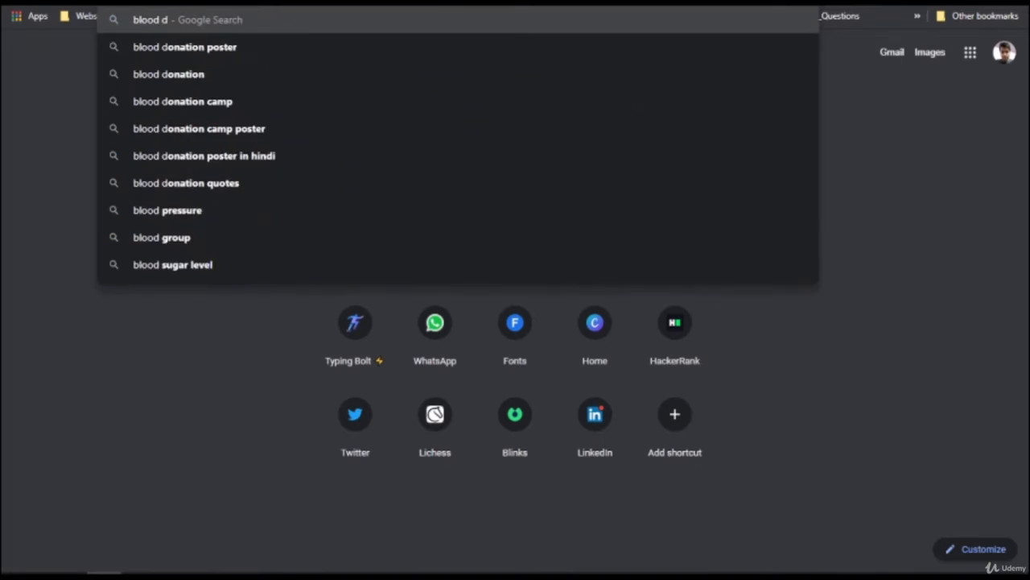
pyautogui.write('onation poster')
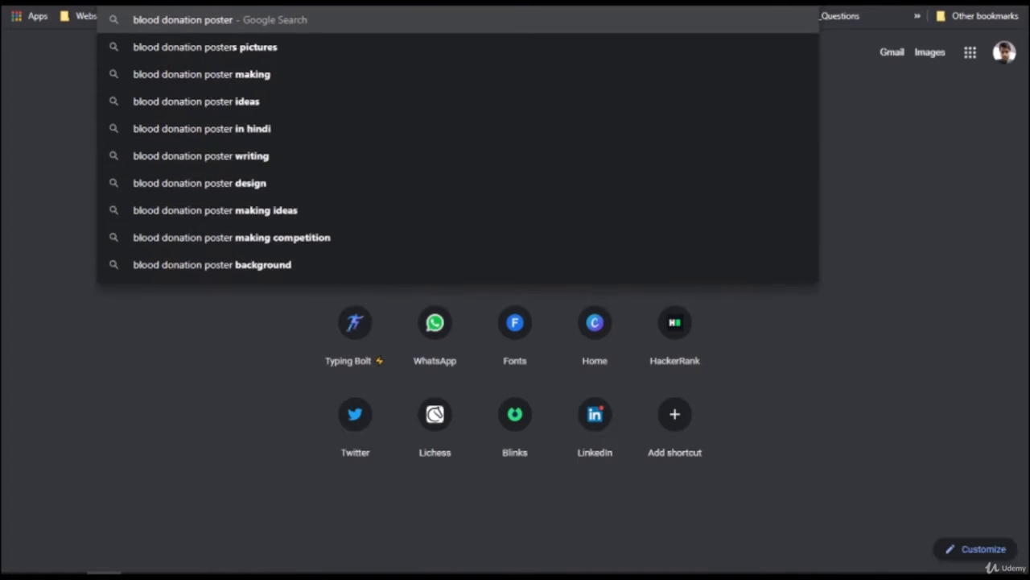
pyautogui.press('BackSpace')
pyautogui.press('BackSpace')
pyautogui.press('BackSpace')
pyautogui.press('BackSpace')
pyautogui.press('BackSpace')
pyautogui.press('BackSpace')
pyautogui.write('camp p')
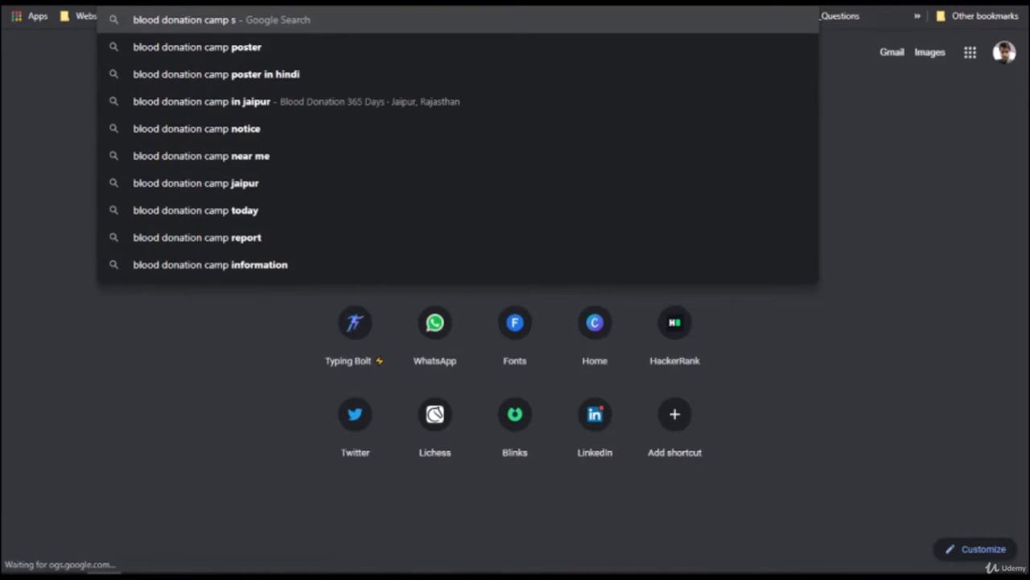
pyautogui.write('oster')
pyautogui.press('Return')
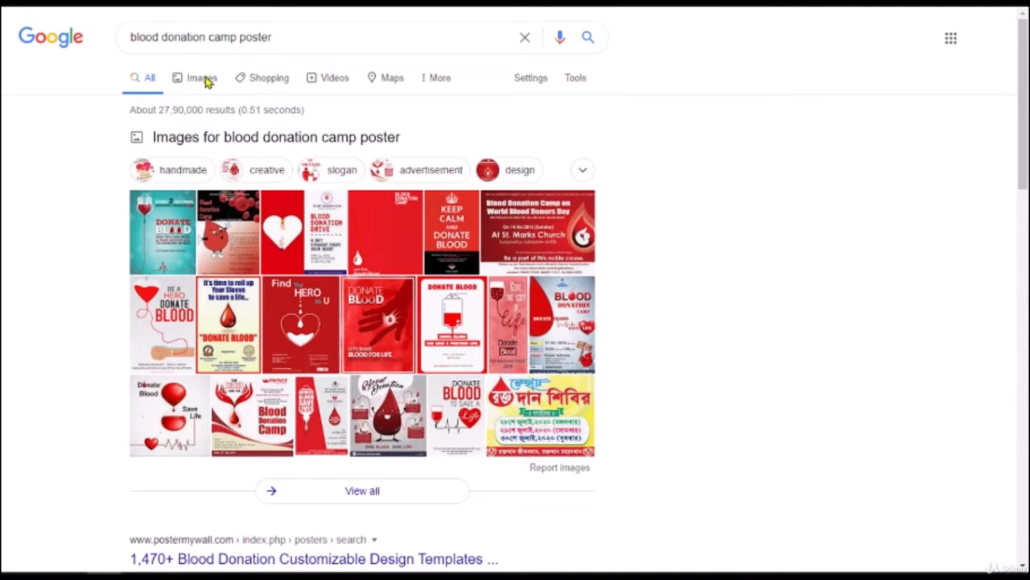
pyautogui.scroll(-4, 92, 299)
pyautogui.scroll(-3, 206, 286)
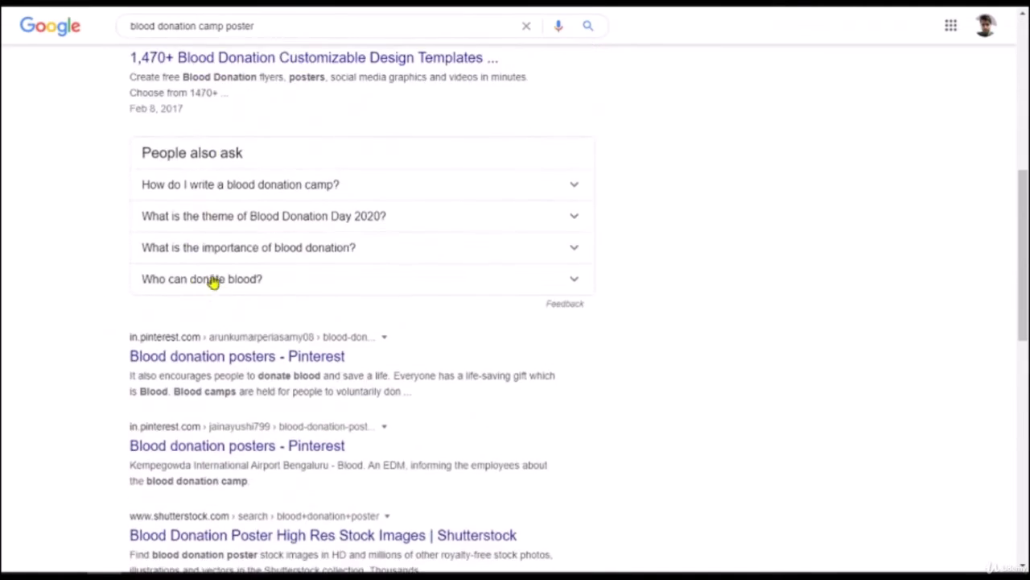
pyautogui.scroll(7, 88, 236)
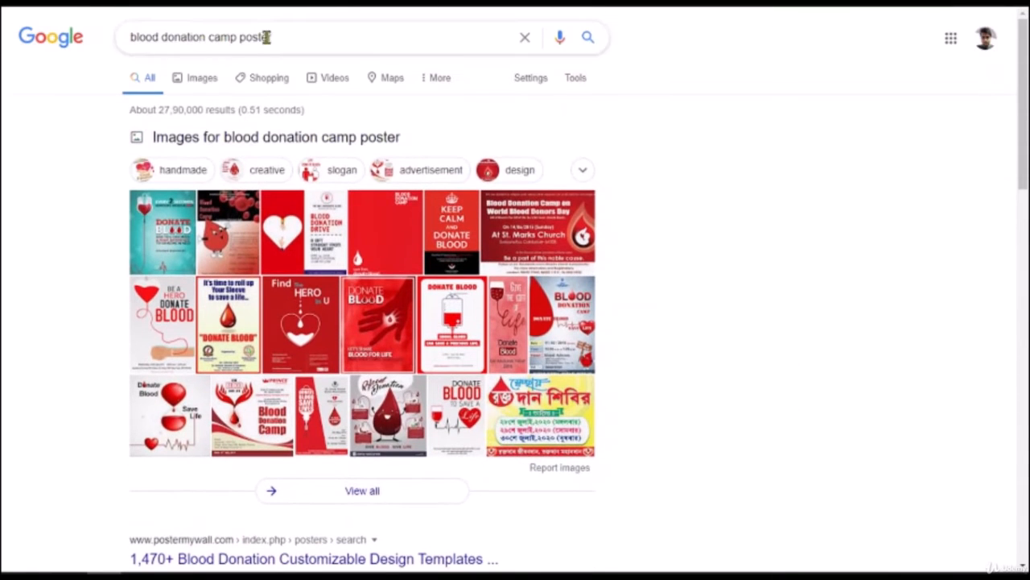
pyautogui.click(191, 87)
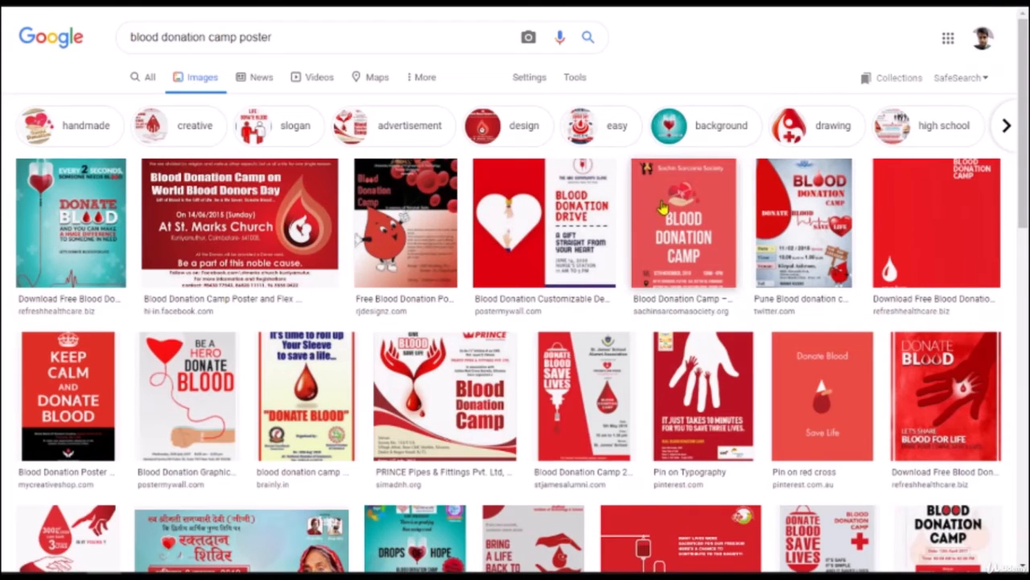
pyautogui.click(838, 273)
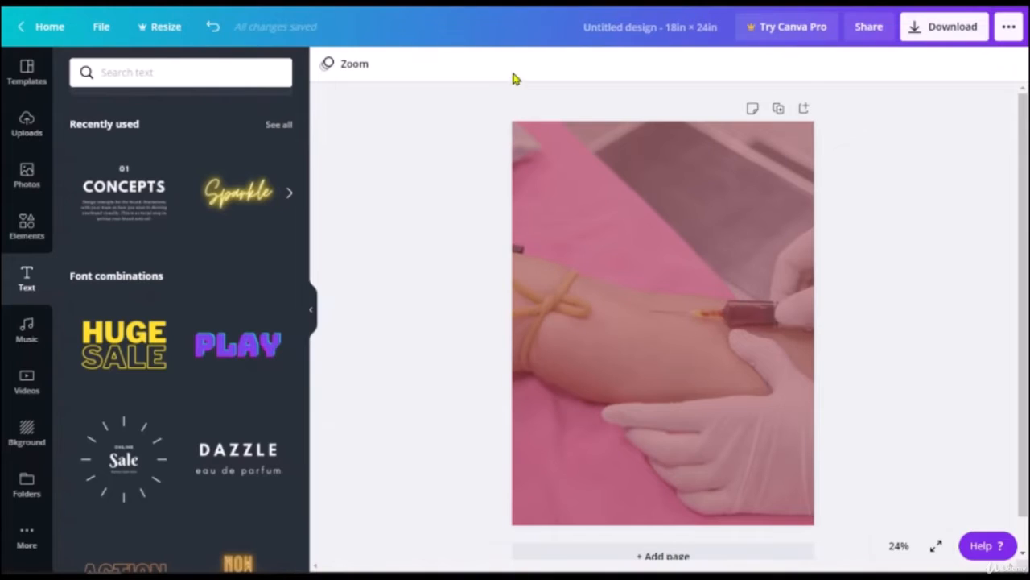
# Step: Make the background photo more transparent, setting transparency to 17
pyautogui.click(690, 246)
pyautogui.click(952, 64)
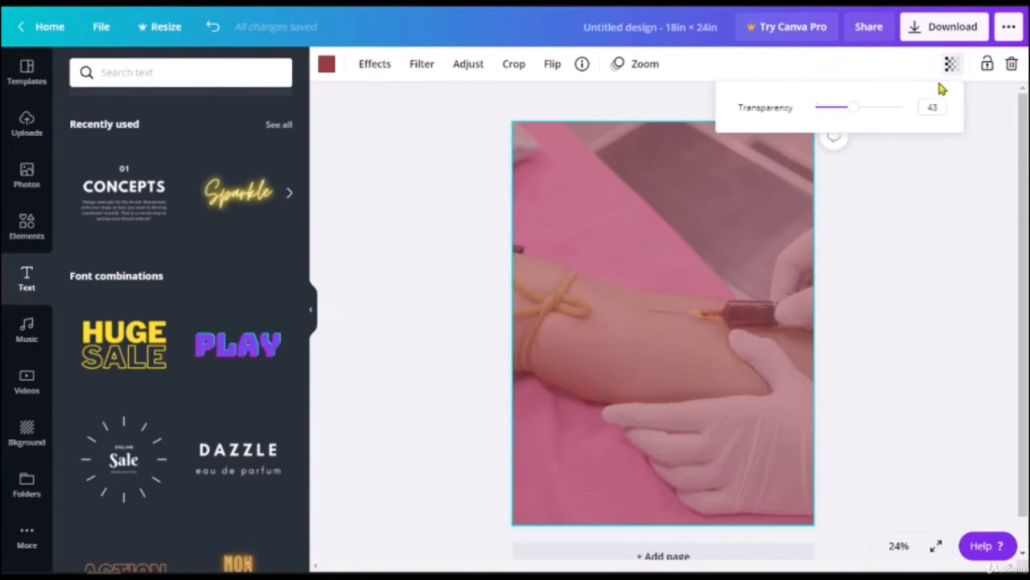
pyautogui.moveTo(858, 112); pyautogui.dragTo(834, 114)
pyautogui.click(890, 232)
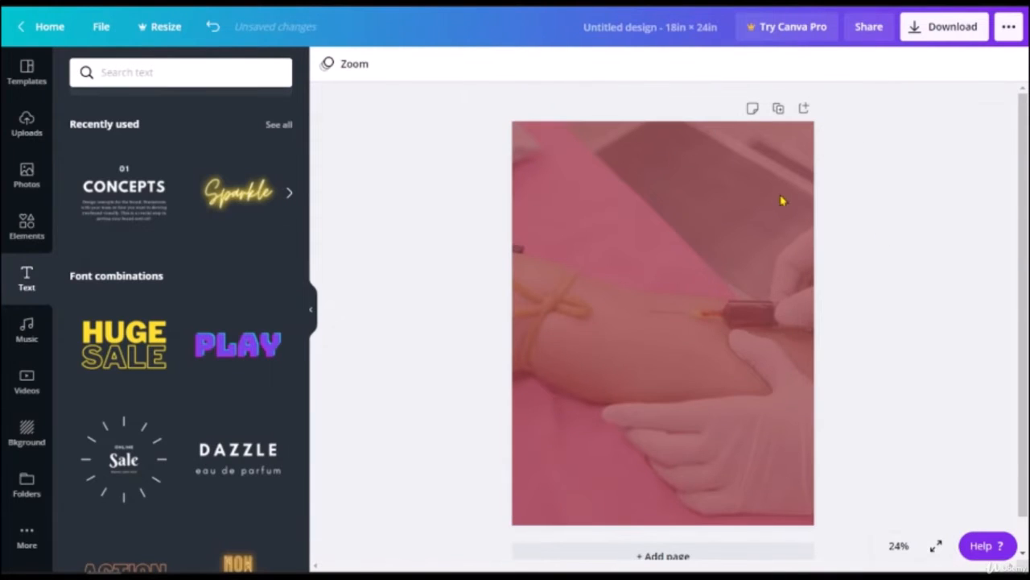
# Step: Change the poster's backdrop colour from dark red to black
pyautogui.click(634, 186)
pyautogui.click(326, 64)
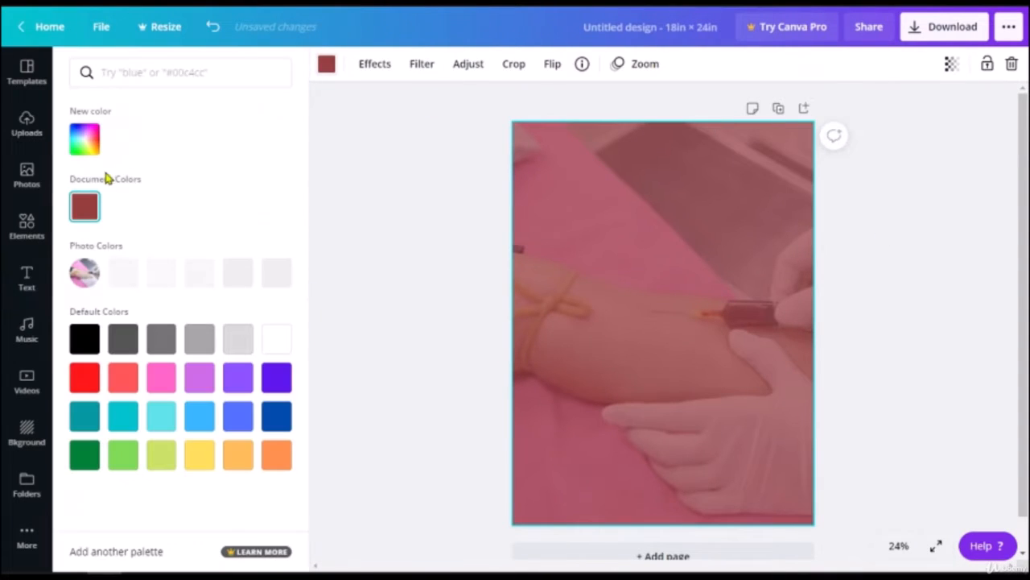
pyautogui.click(76, 342)
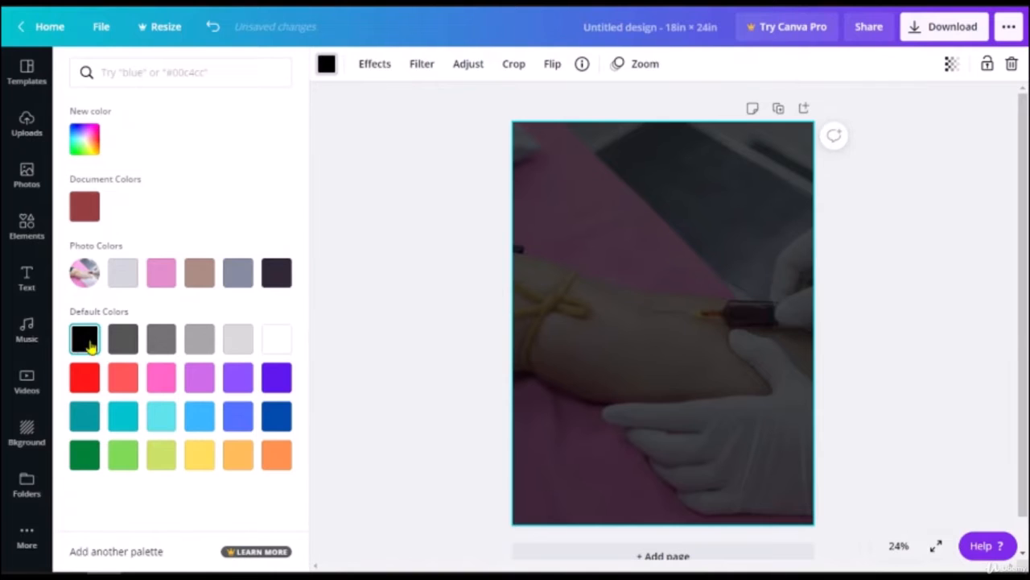
pyautogui.click(365, 287)
pyautogui.scroll(-2, 196, 317)
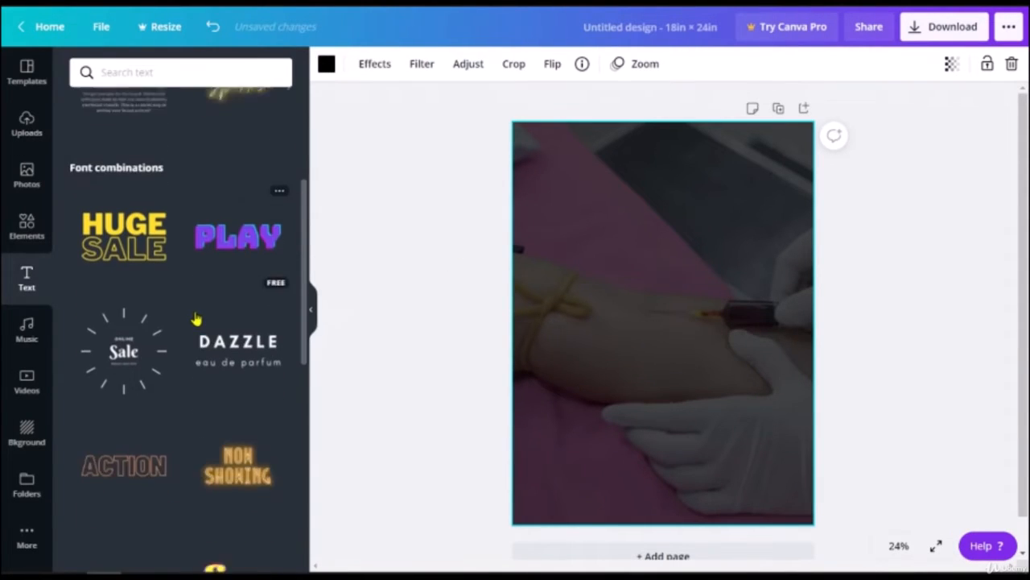
pyautogui.scroll(-1, 196, 317)
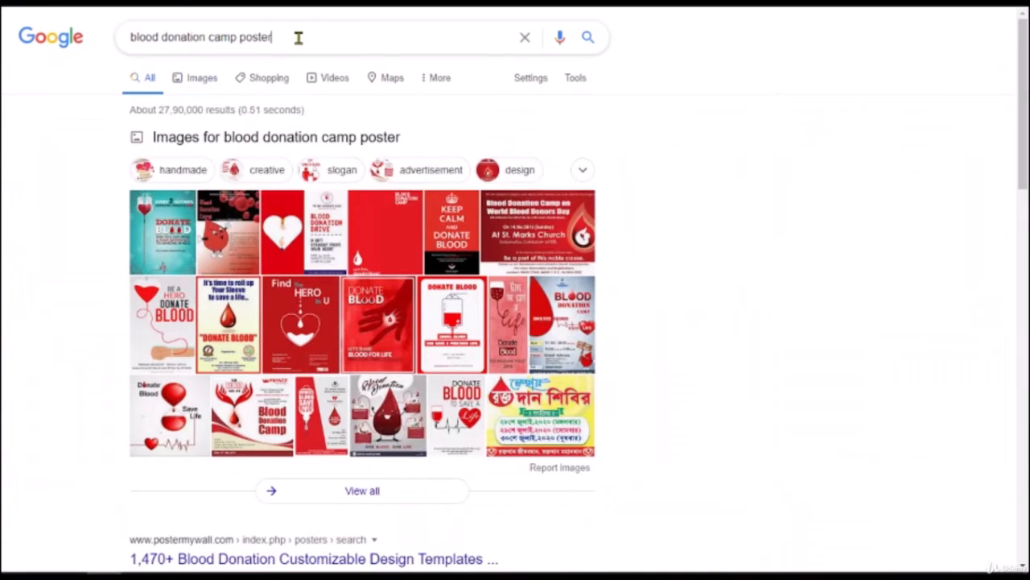
# Step: Search Google for 'blood donation slogan'
pyautogui.click(299, 37)
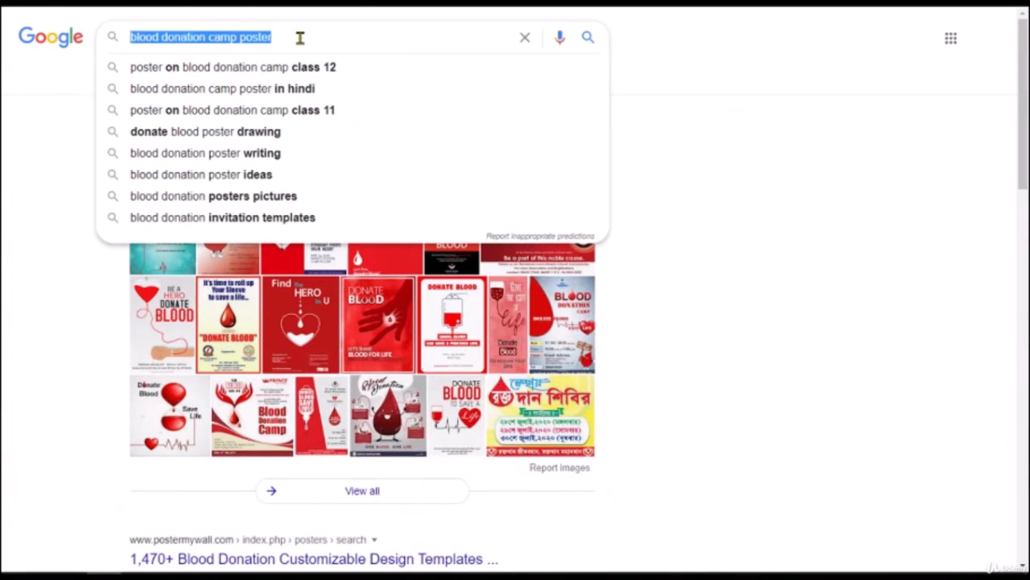
pyautogui.write('blood donatino')
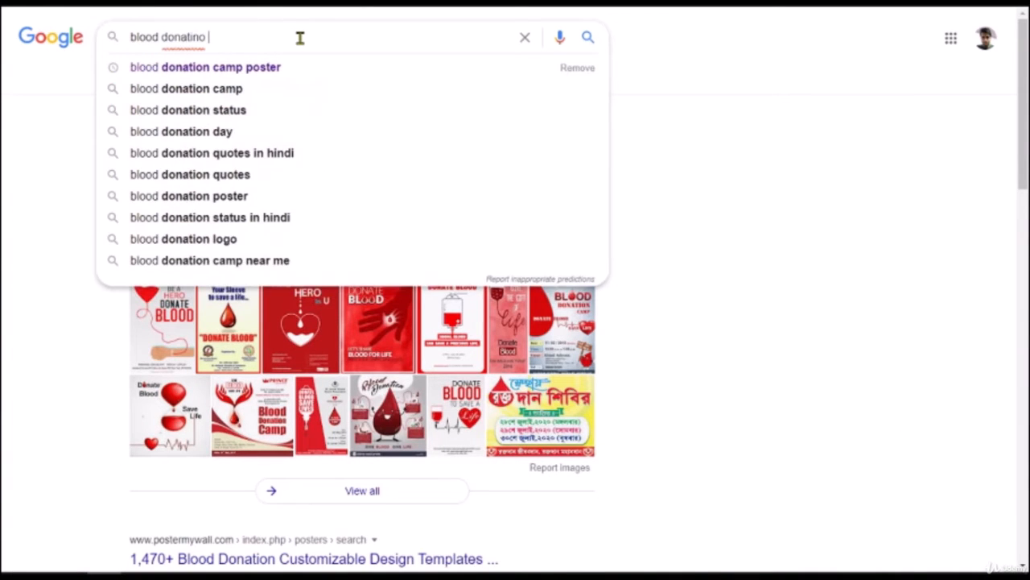
pyautogui.hotkey('ctrl', 'BackSpace')
pyautogui.write('dona')
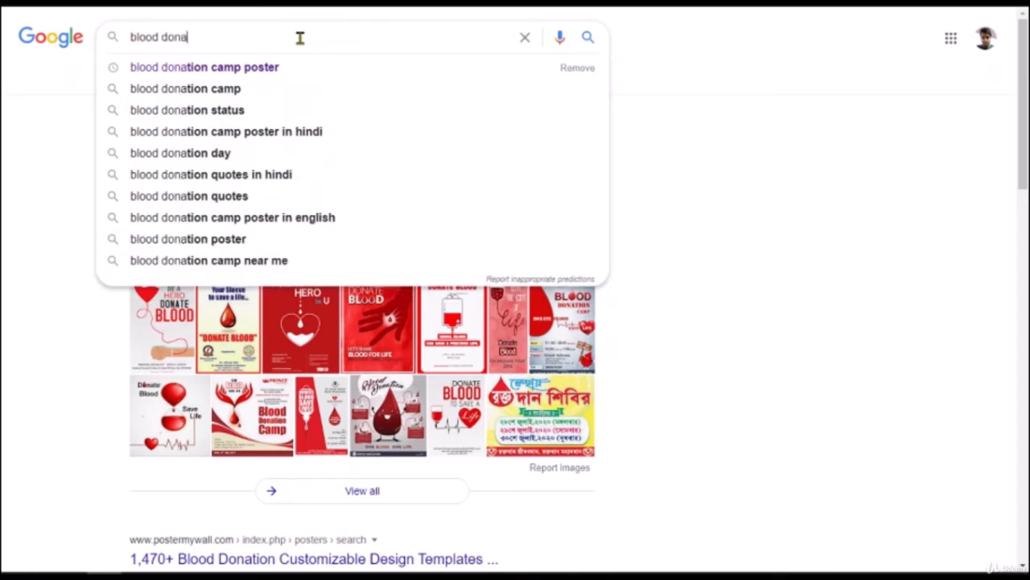
pyautogui.write('tion slogan')
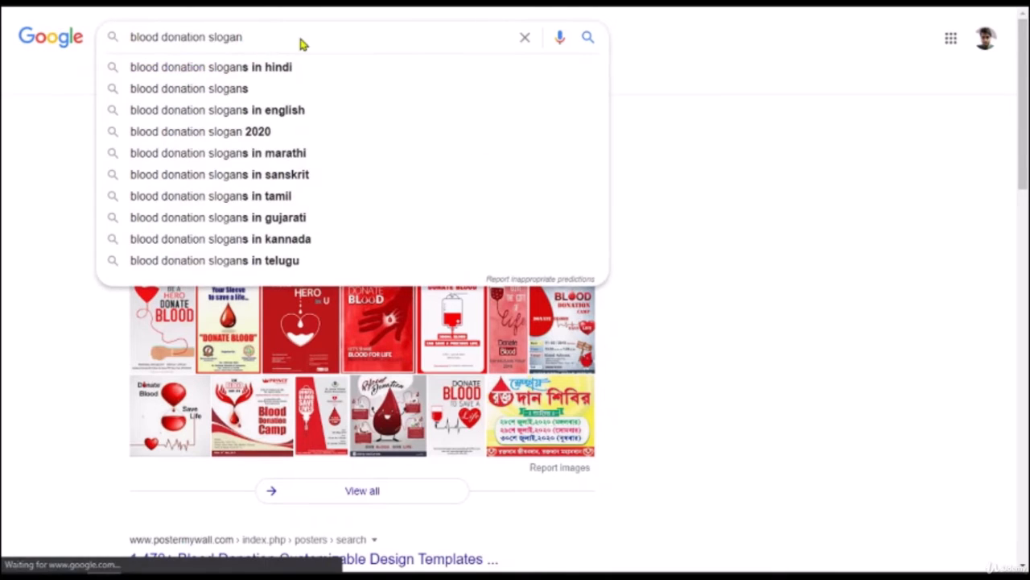
pyautogui.press('Return')
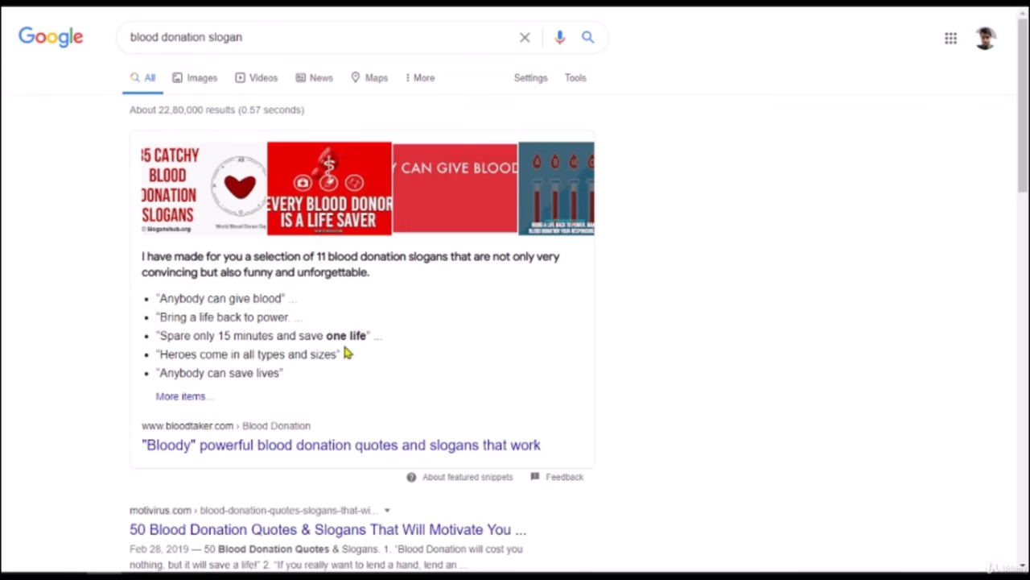
# Step: Copy the slogan 'Spare only 15 minutes and save one life'
pyautogui.moveTo(326, 330); pyautogui.dragTo(159, 340)
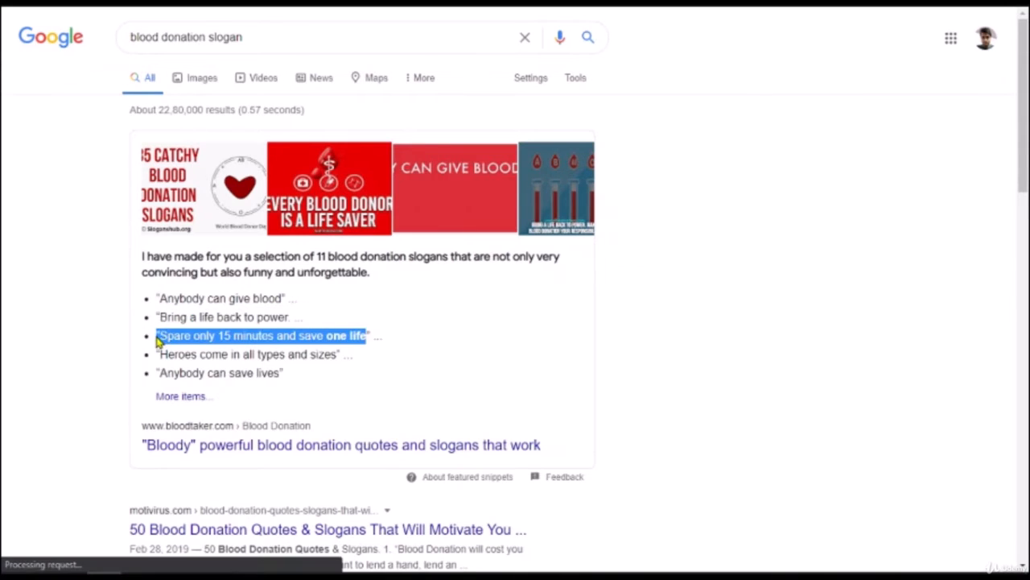
pyautogui.rightClick(190, 330)
pyautogui.click(232, 347)
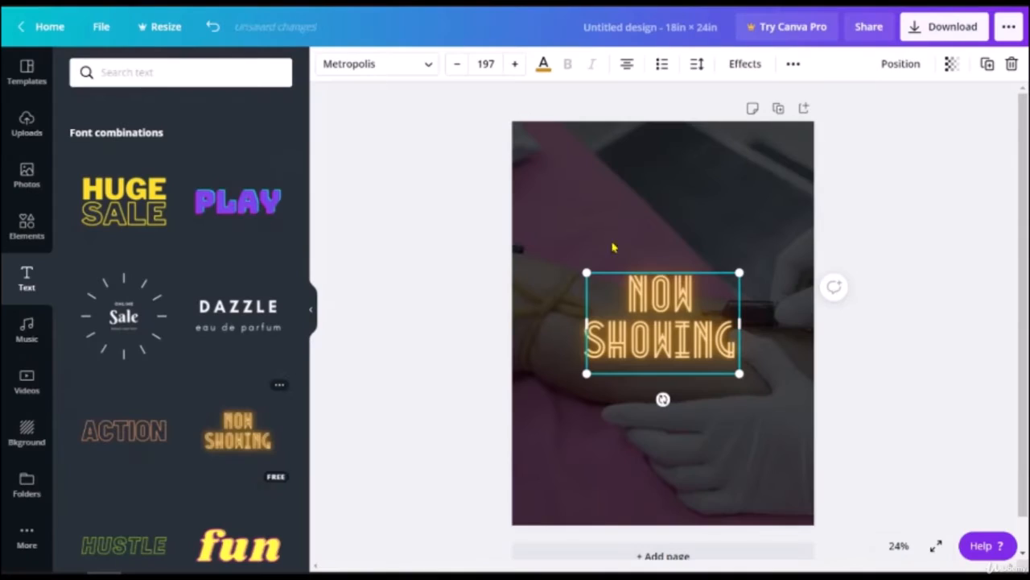
# Step: Replace the neon NOW SHOWING text with 'BLOOD DONATIONCAMP'
pyautogui.doubleClick(665, 306)
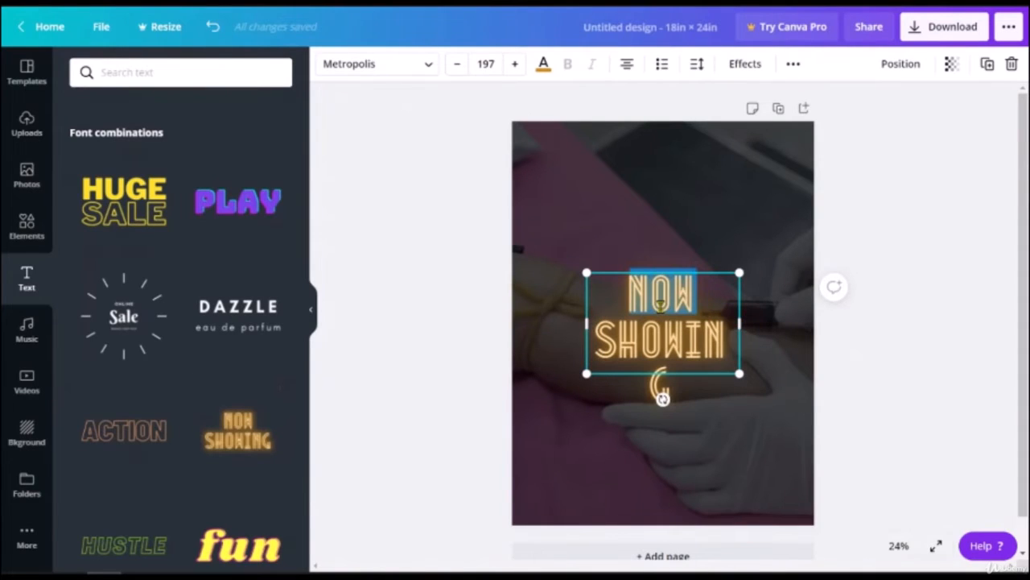
pyautogui.hotkey('ctrl', 'a')
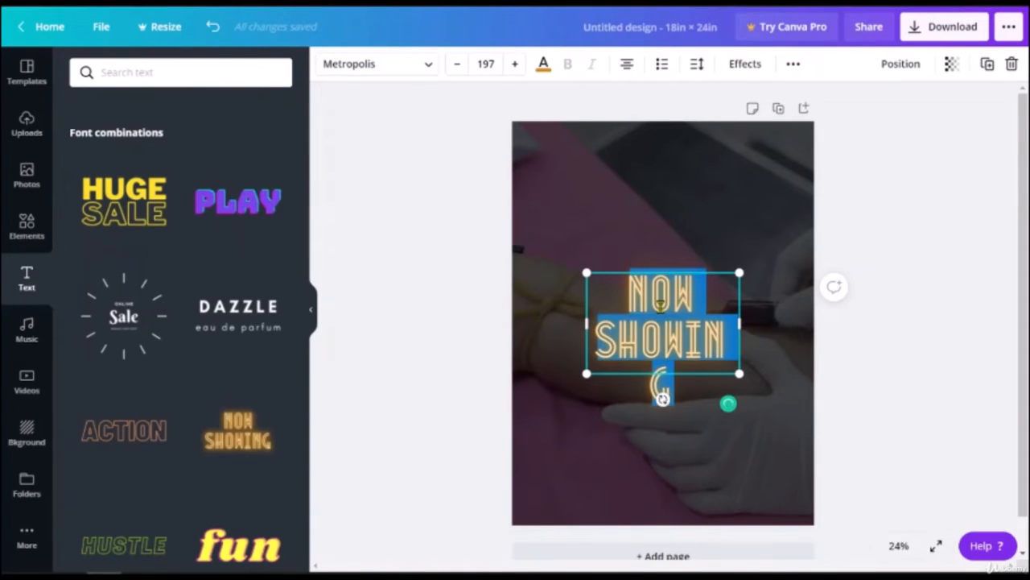
pyautogui.write('BLOOD DAONT')
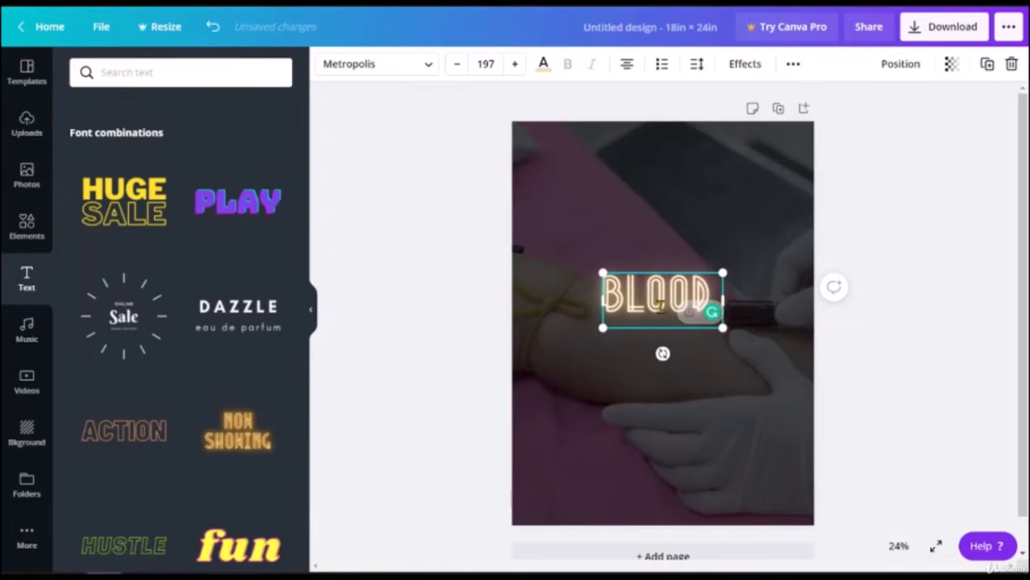
pyautogui.press('BackSpace')
pyautogui.press('BackSpace')
pyautogui.press('BackSpace')
pyautogui.press('BackSpace')
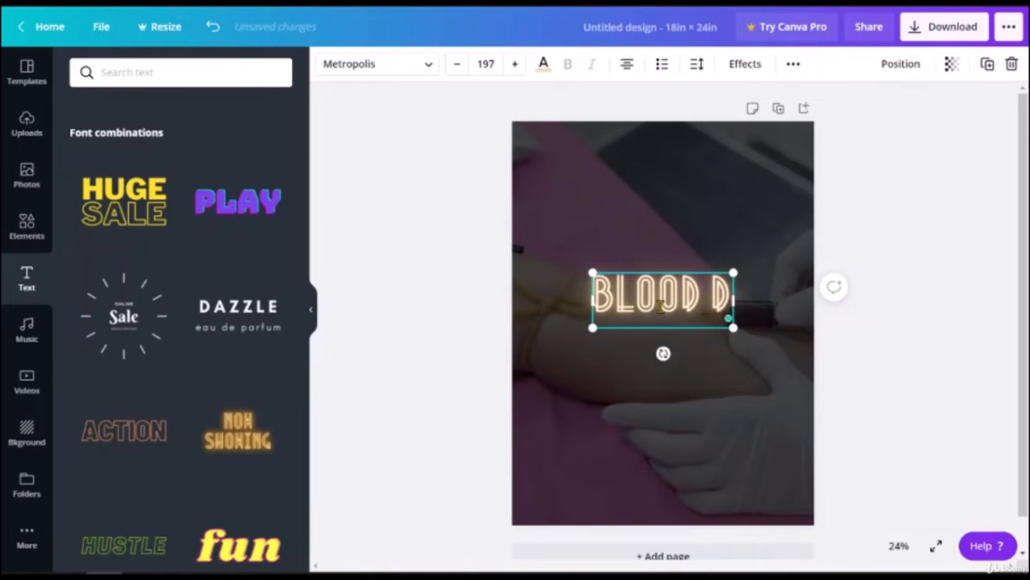
pyautogui.write('ONATIONCAMP')
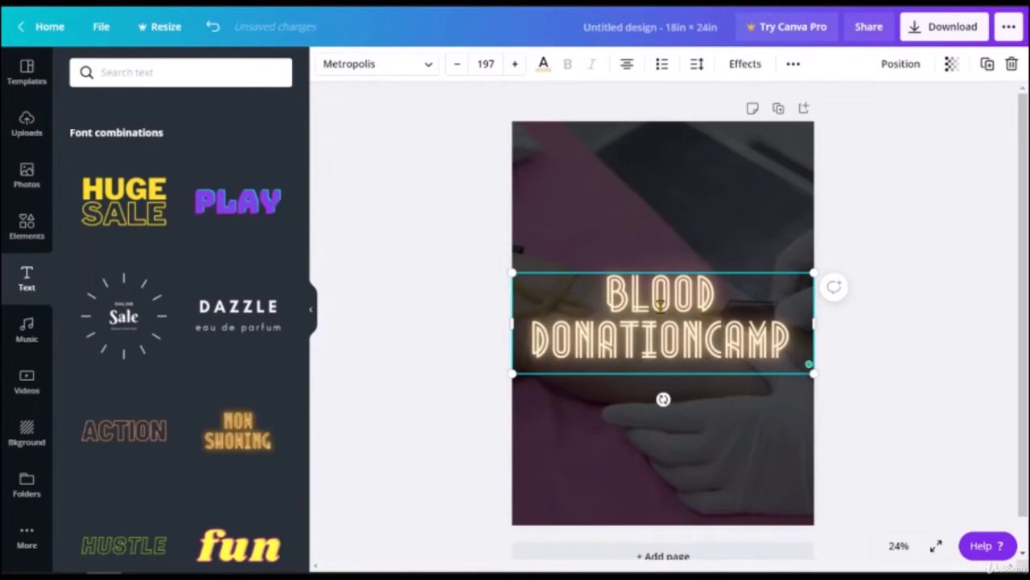
pyautogui.click(739, 427)
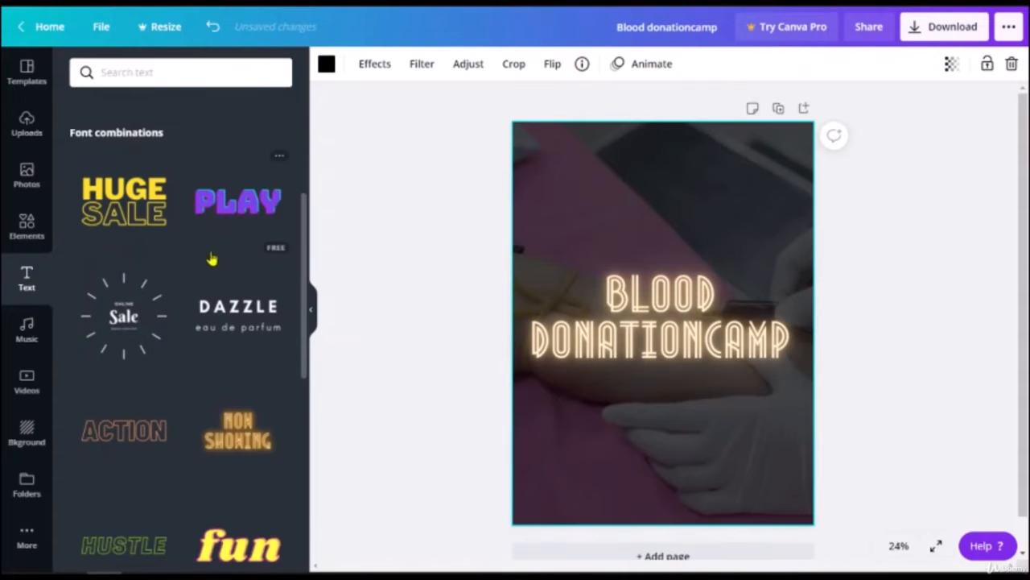
# Step: Add a heading and paste the slogan 'Spare only 15 minutes and save one life' into it
pyautogui.scroll(4, 197, 242)
pyautogui.click(193, 169)
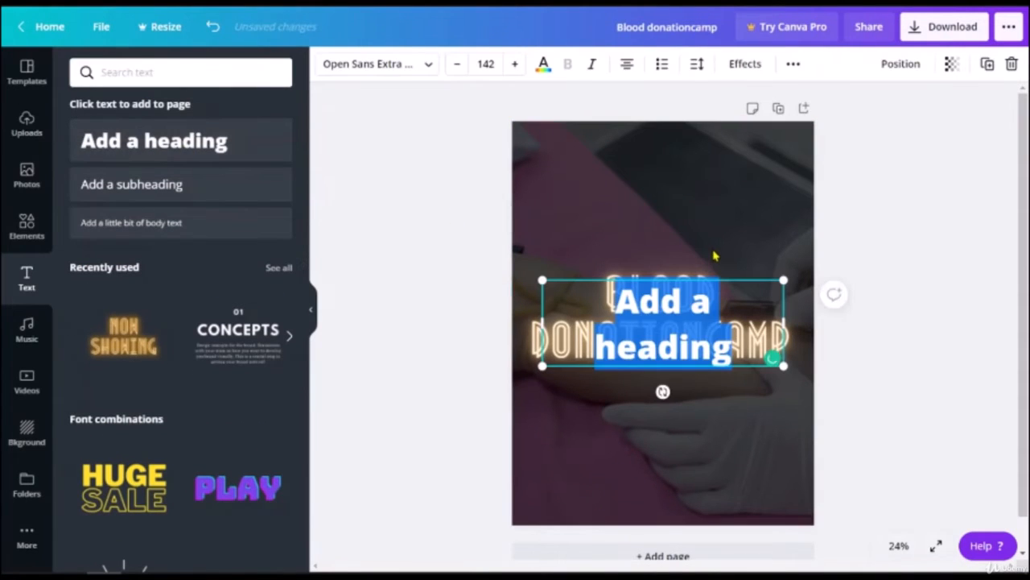
pyautogui.hotkey('ctrl', 'v')
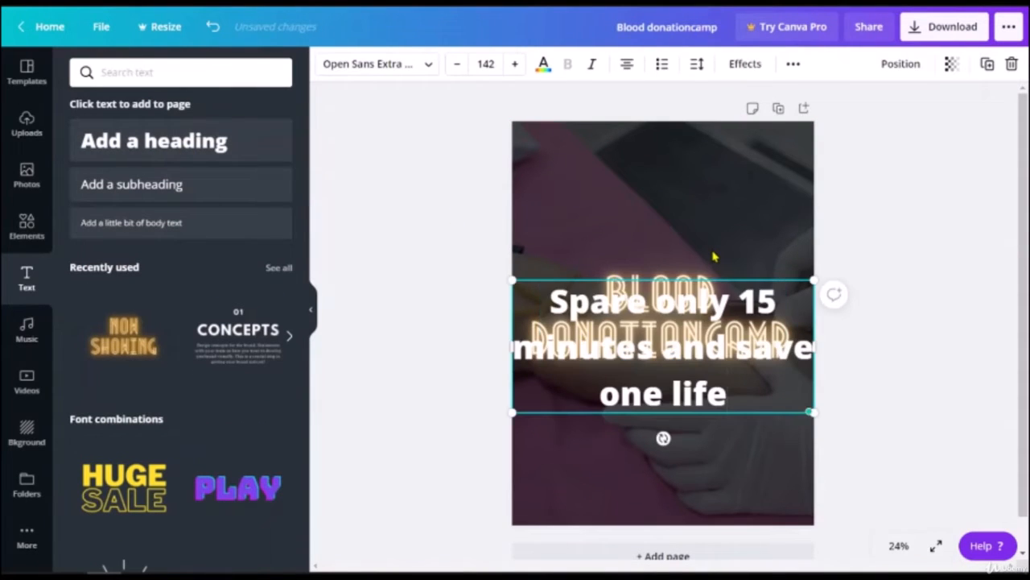
pyautogui.moveTo(705, 348); pyautogui.dragTo(720, 425)
pyautogui.click(773, 466)
# Step: Move the title to the top, space 'DONATION CAMP', shrink it to 159 and centre it
pyautogui.moveTo(719, 344); pyautogui.dragTo(712, 213)
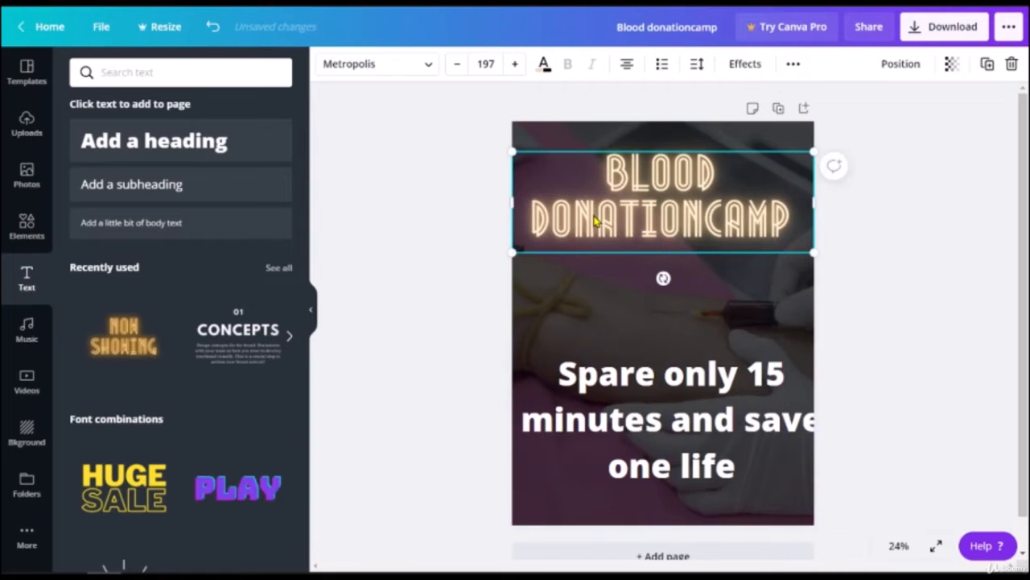
pyautogui.doubleClick(705, 216)
pyautogui.click(705, 216)
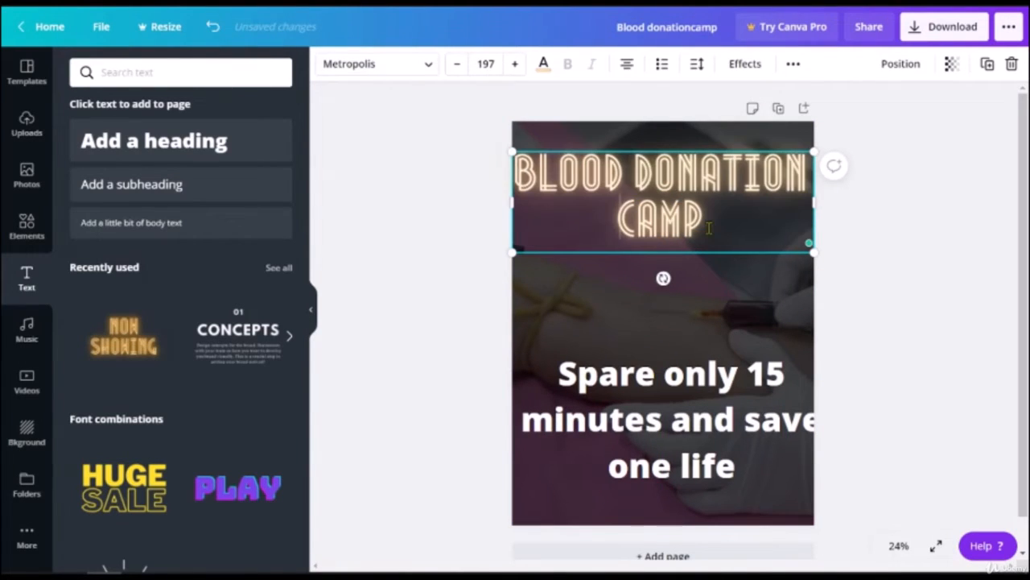
pyautogui.click(911, 281)
pyautogui.click(806, 255)
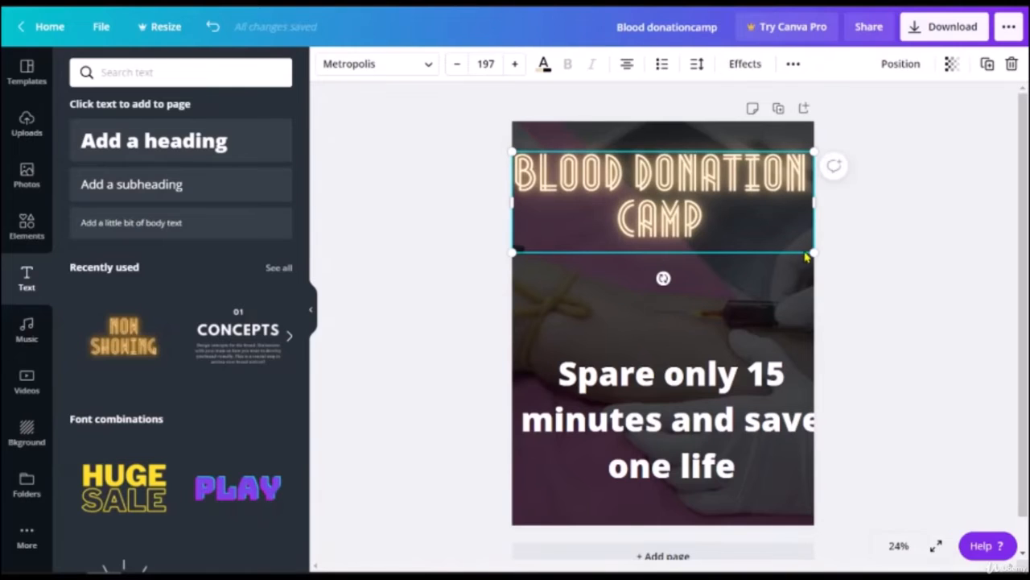
pyautogui.moveTo(809, 254); pyautogui.dragTo(754, 230)
pyautogui.moveTo(638, 197); pyautogui.dragTo(675, 195)
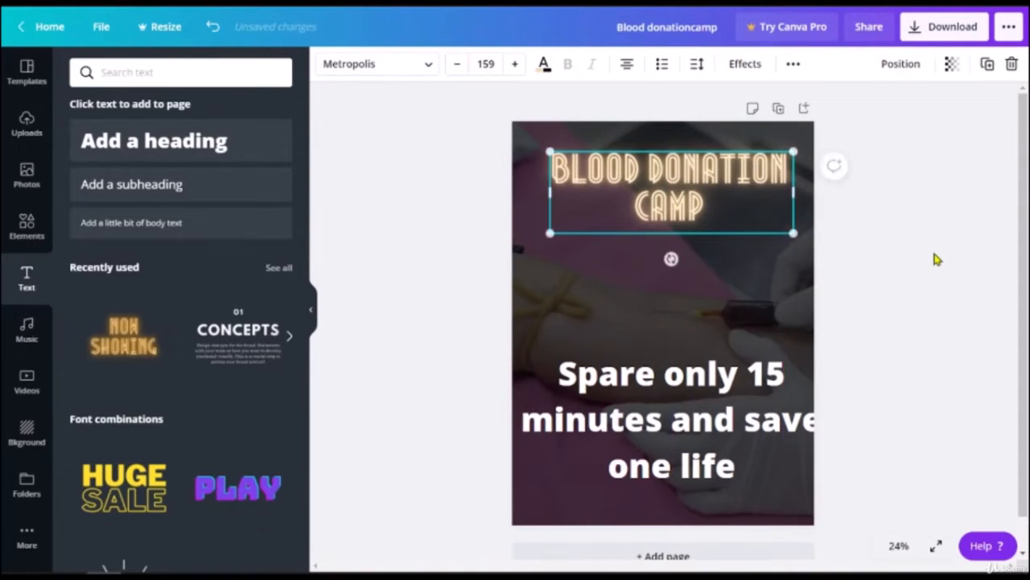
pyautogui.click(910, 263)
pyautogui.click(705, 384)
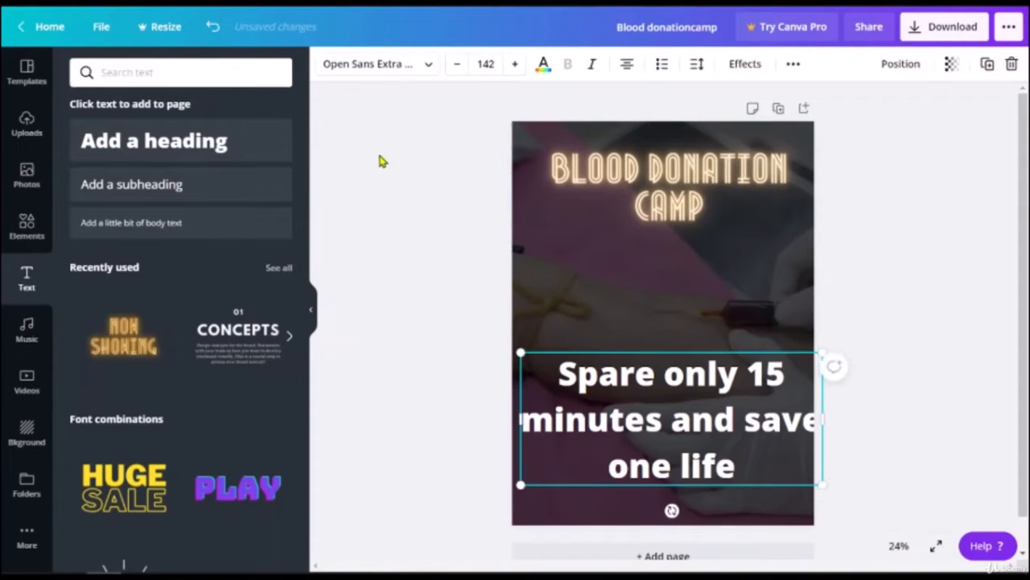
# Step: Delete the old large bold slogan text element
pyautogui.scroll(-5, 218, 444)
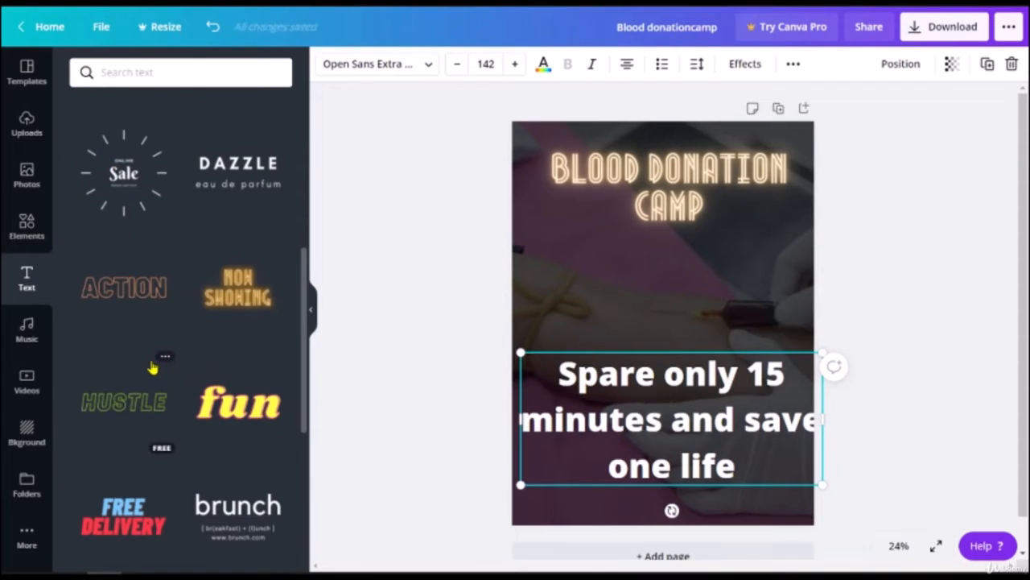
pyautogui.scroll(-4, 172, 387)
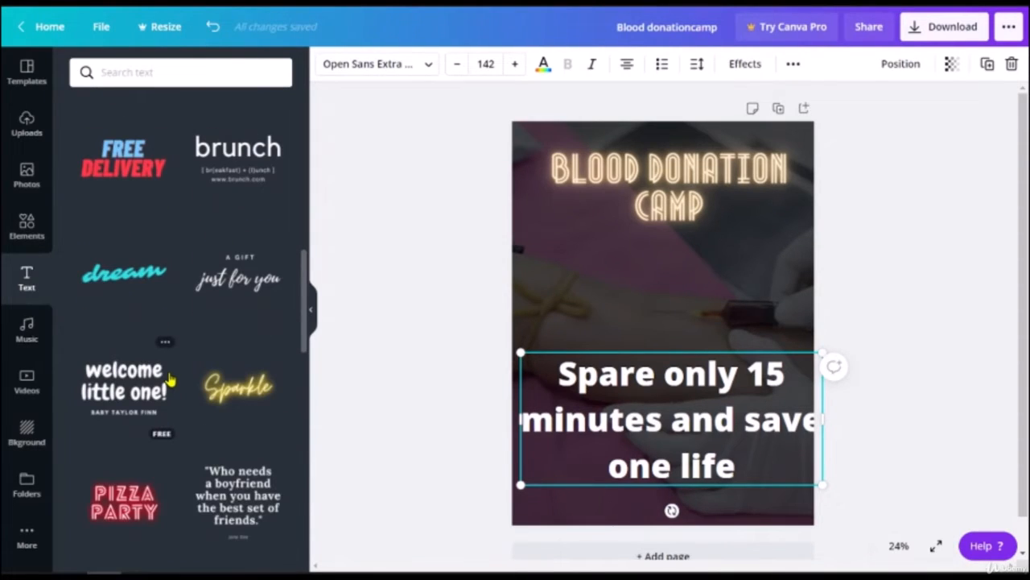
pyautogui.scroll(-2, 171, 380)
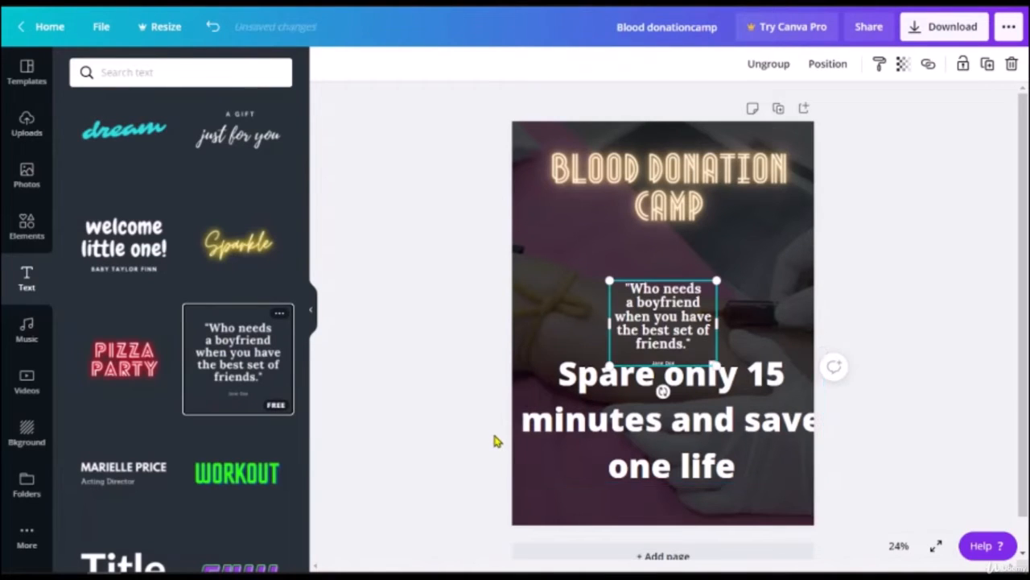
pyautogui.click(685, 419)
pyautogui.press('Delete')
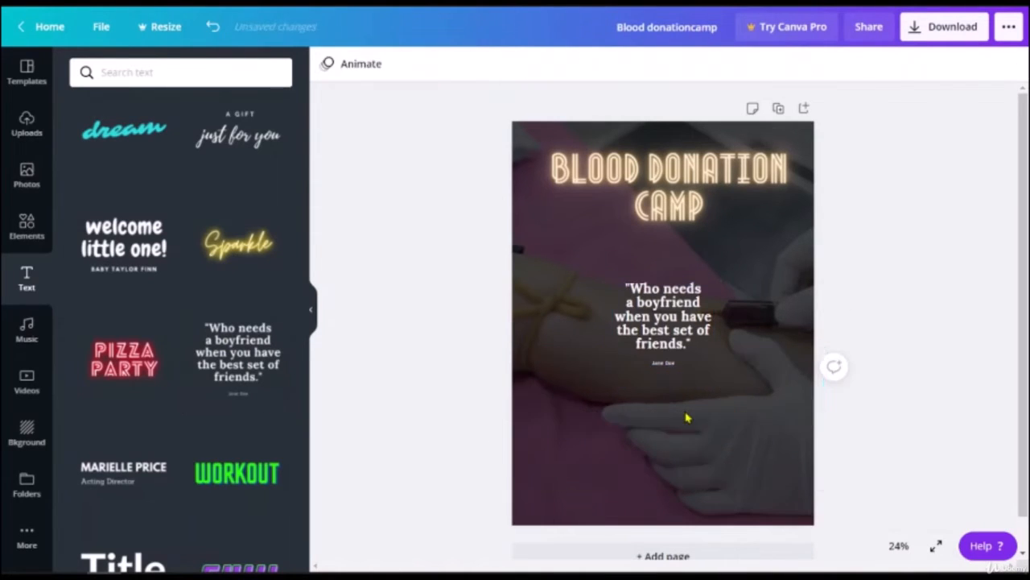
# Step: Replace the quote block's text with 'Spare only 15 minutes and save one life'
pyautogui.click(661, 337)
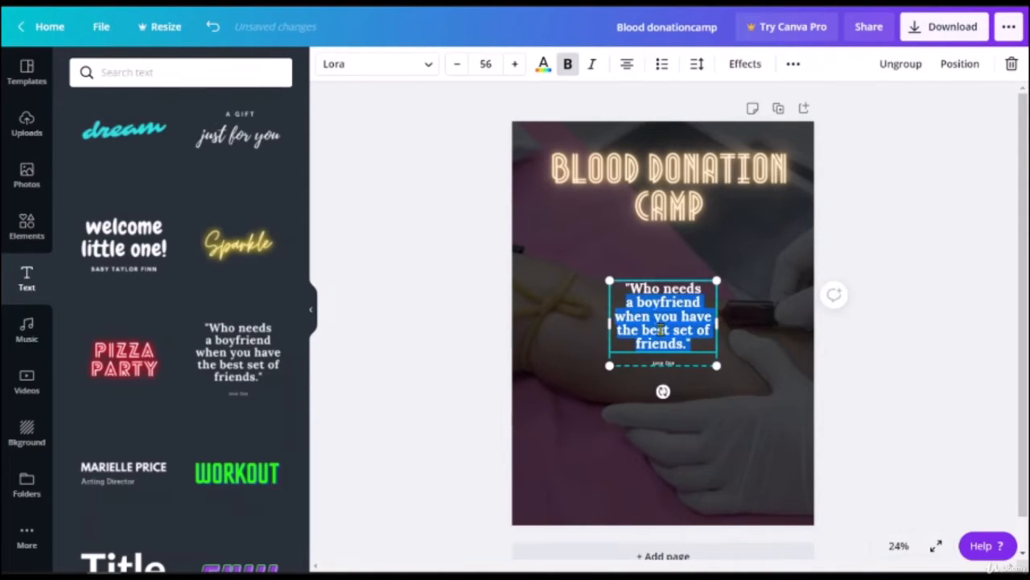
pyautogui.click(660, 332)
pyautogui.hotkey('ctrl', 'a')
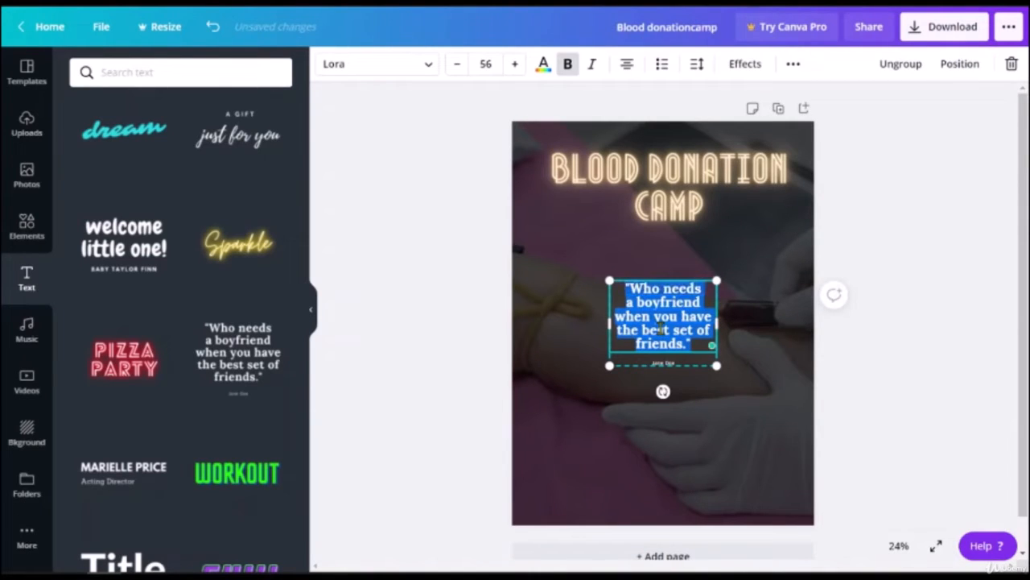
pyautogui.write('Spare only 15 minutes and save one life')
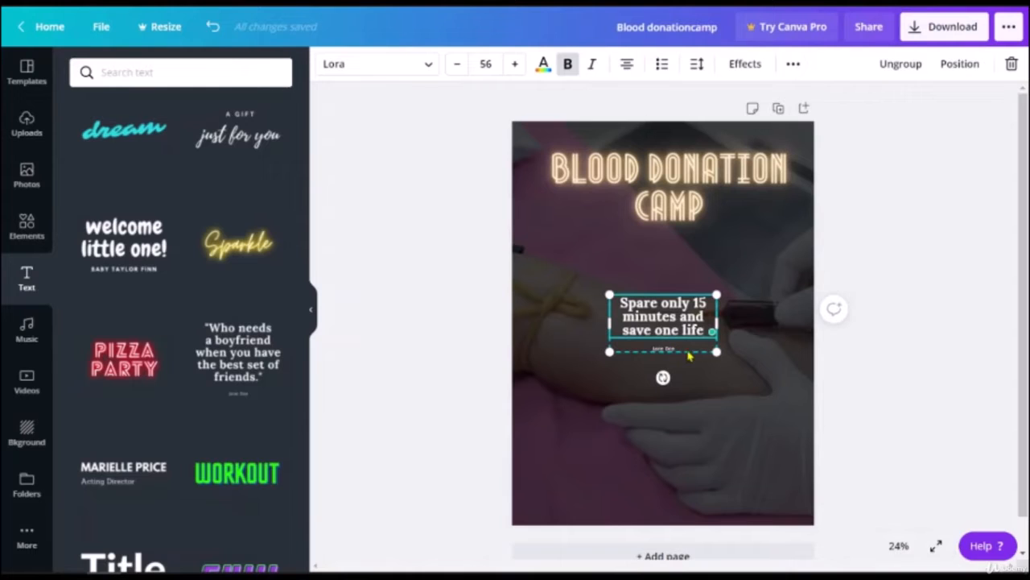
# Step: Move the slogan group up under the title and enlarge it to size 124
pyautogui.click(710, 393)
pyautogui.click(690, 349)
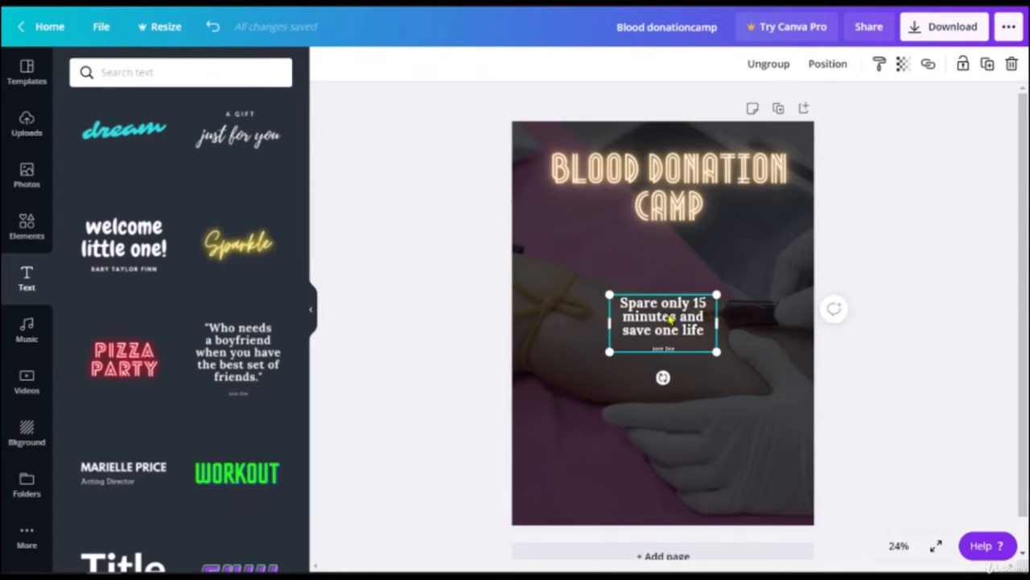
pyautogui.moveTo(710, 348); pyautogui.dragTo(639, 327)
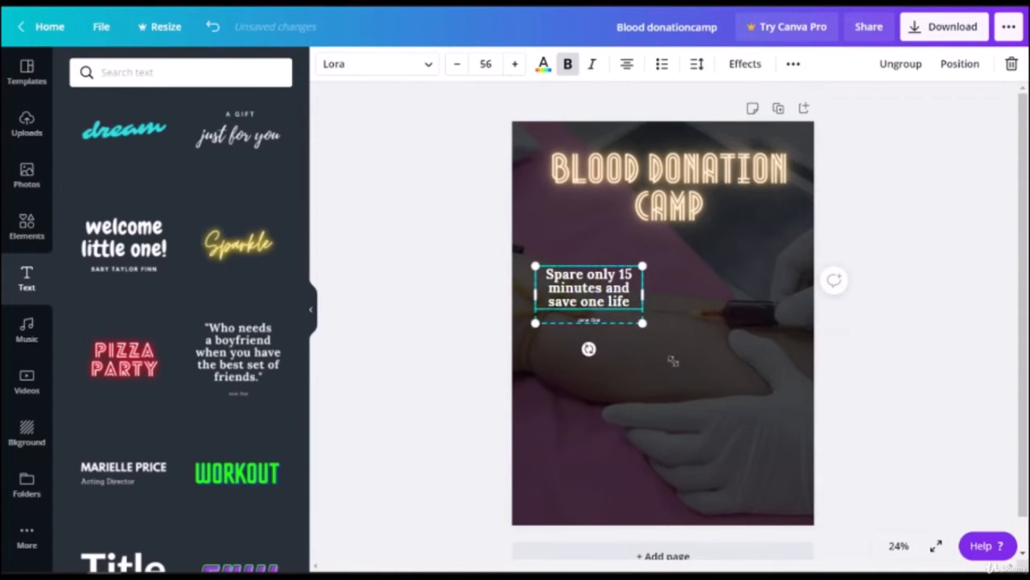
pyautogui.moveTo(673, 362)
pyautogui.mouseDown()
pyautogui.moveTo(798, 495)
pyautogui.moveTo(732, 459)
pyautogui.moveTo(676, 373)
pyautogui.mouseUp()
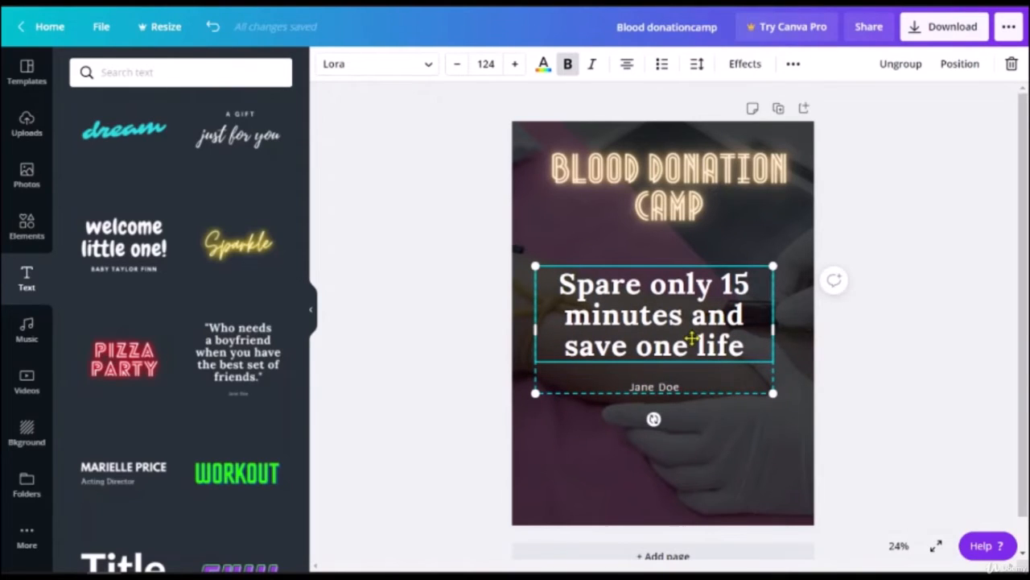
pyautogui.moveTo(692, 338); pyautogui.dragTo(692, 332)
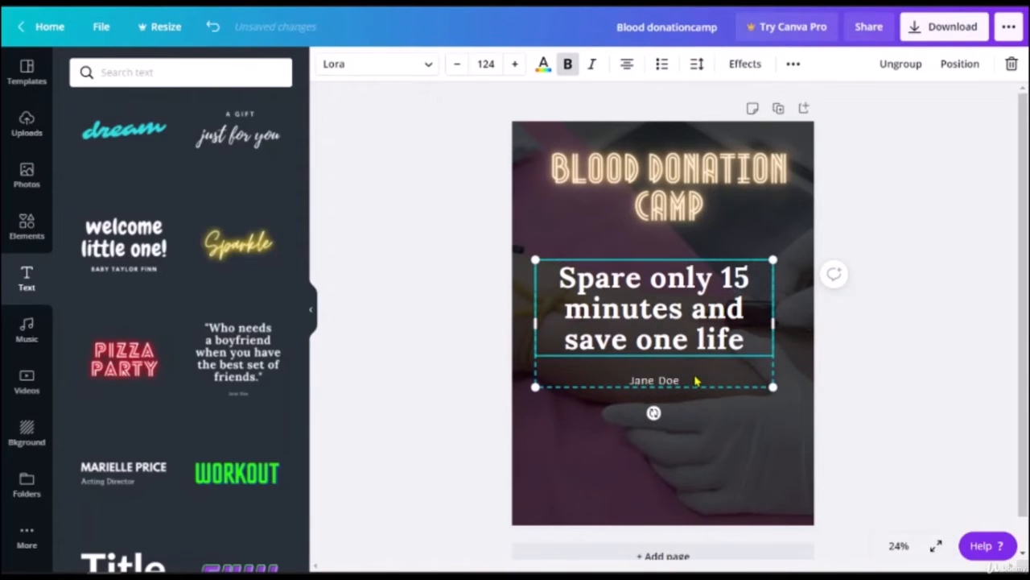
pyautogui.click(868, 365)
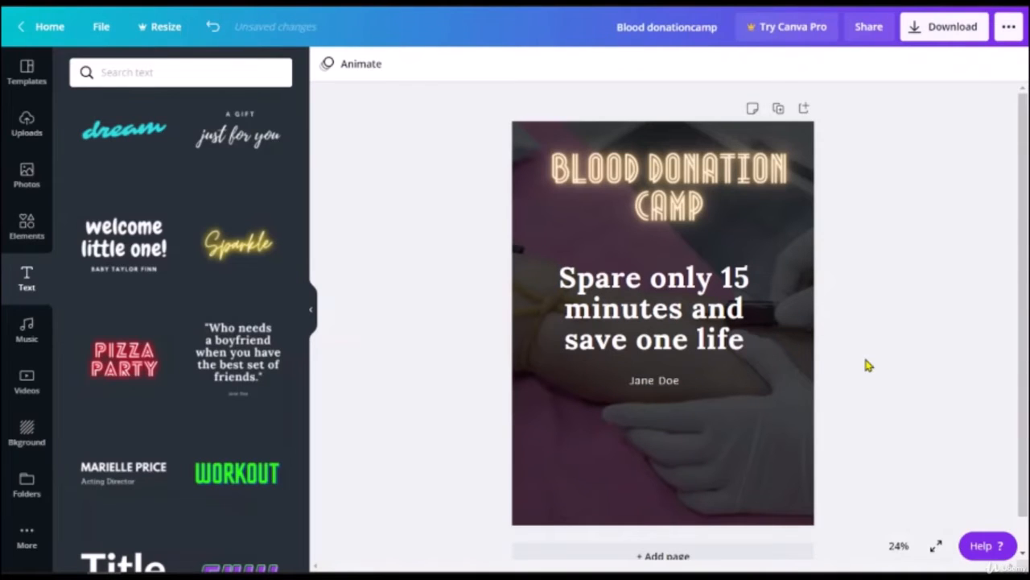
# Step: Ungroup the slogan and delete the author name line beneath it
pyautogui.click(690, 304)
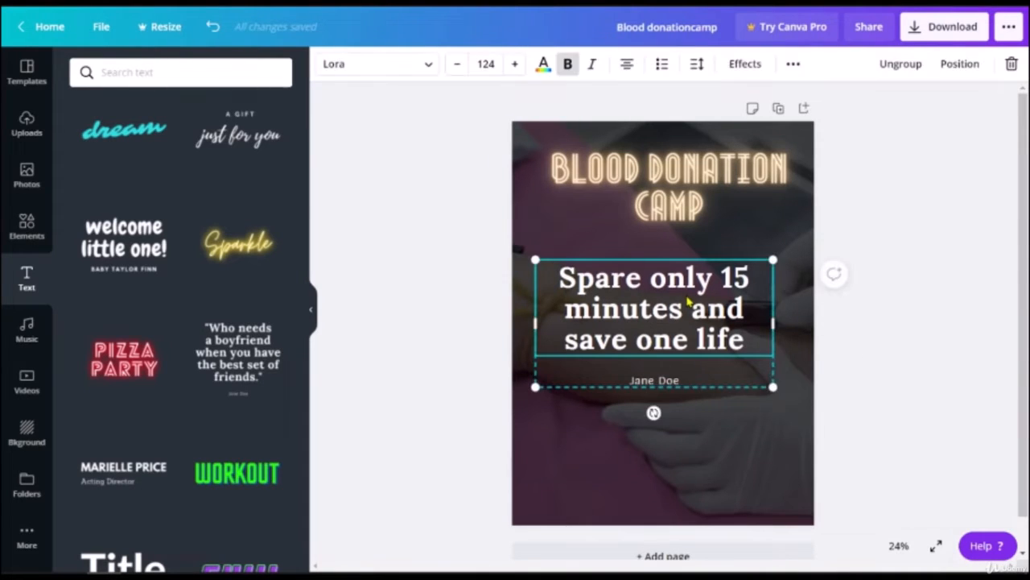
pyautogui.click(908, 65)
pyautogui.click(676, 382)
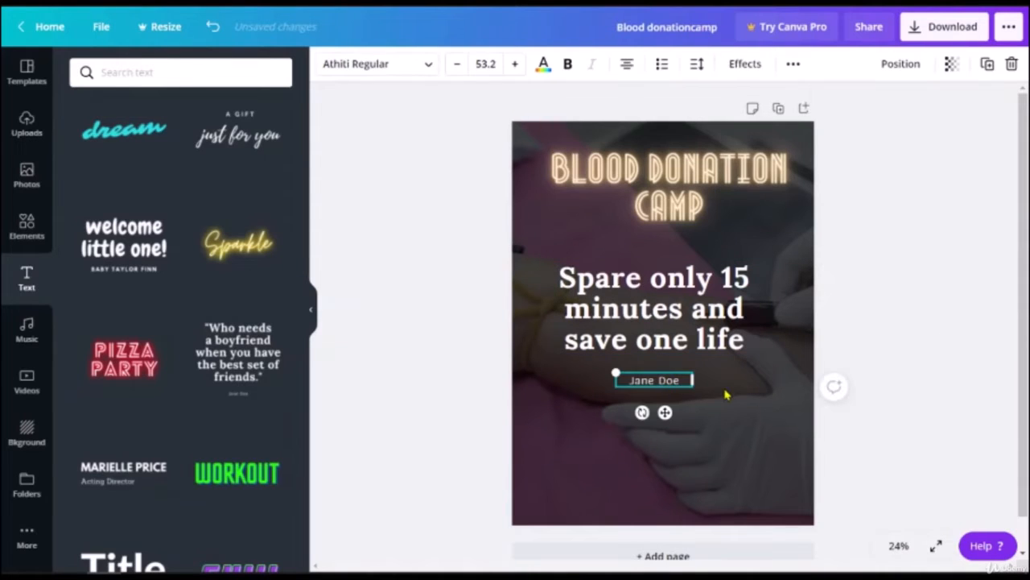
pyautogui.press('Delete')
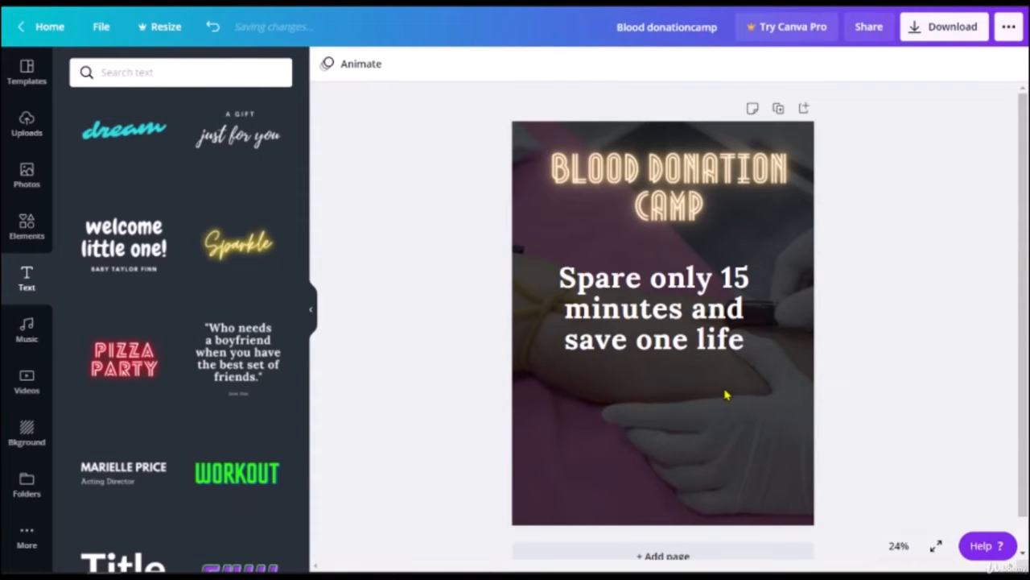
pyautogui.doubleClick(646, 304)
pyautogui.click(887, 335)
# Step: Move the slogan lower, aligning it with the centre guides below the title
pyautogui.moveTo(715, 332); pyautogui.dragTo(726, 363)
pyautogui.moveTo(727, 364); pyautogui.dragTo(727, 349)
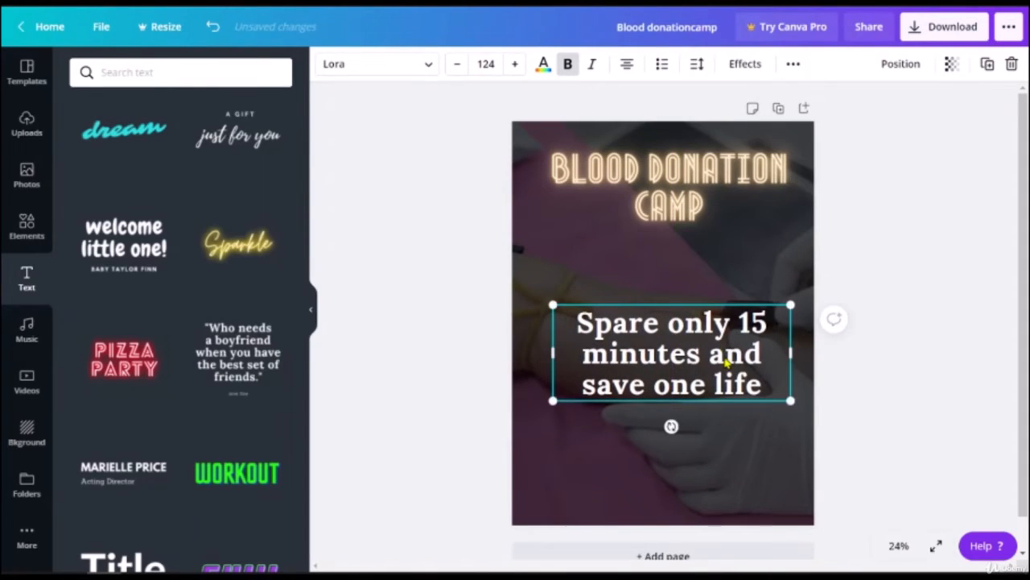
pyautogui.click(453, 260)
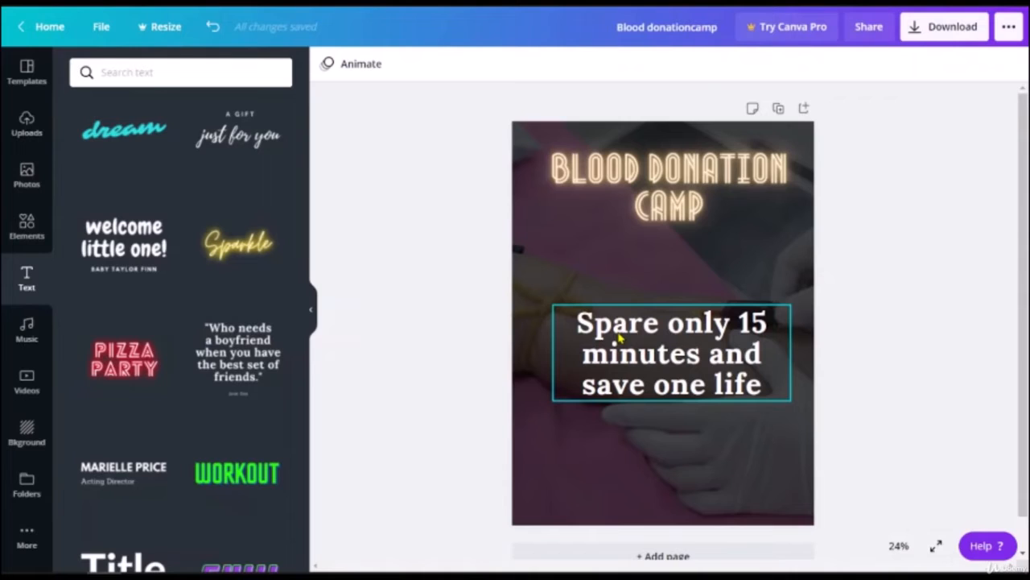
# Step: Check the background photo's details, then reselect the slogan and view extra text options
pyautogui.click(564, 255)
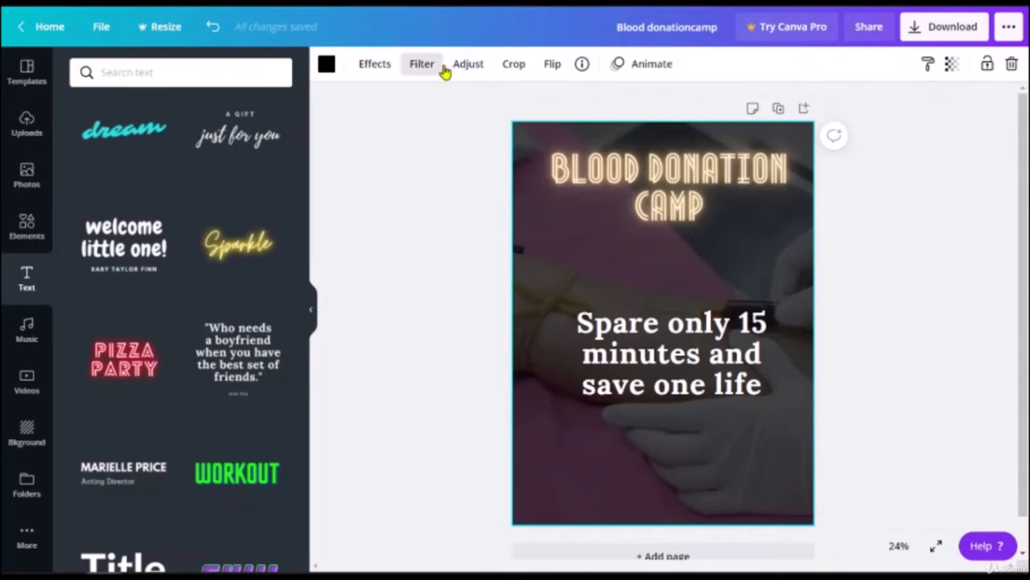
pyautogui.click(584, 66)
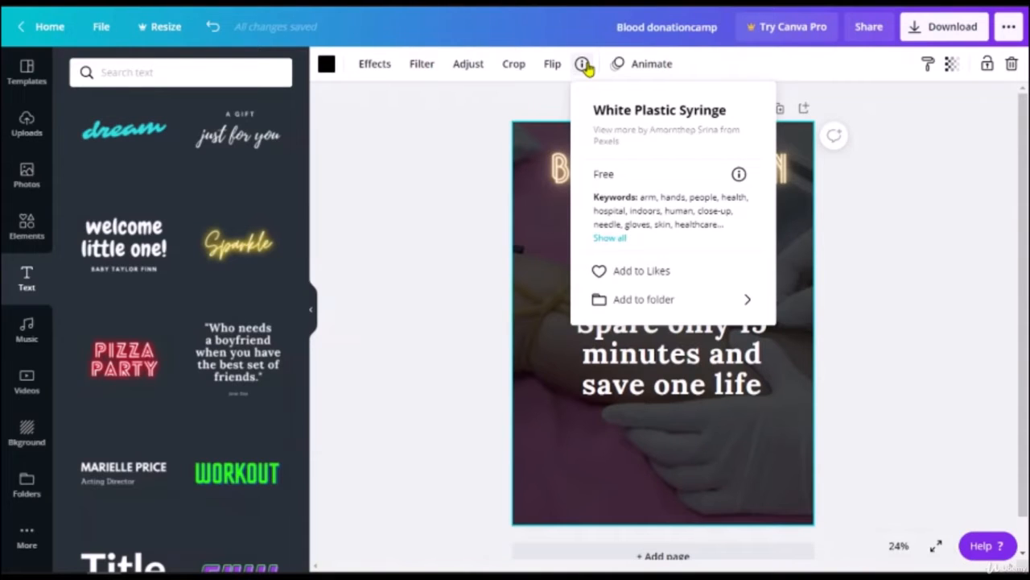
pyautogui.click(583, 66)
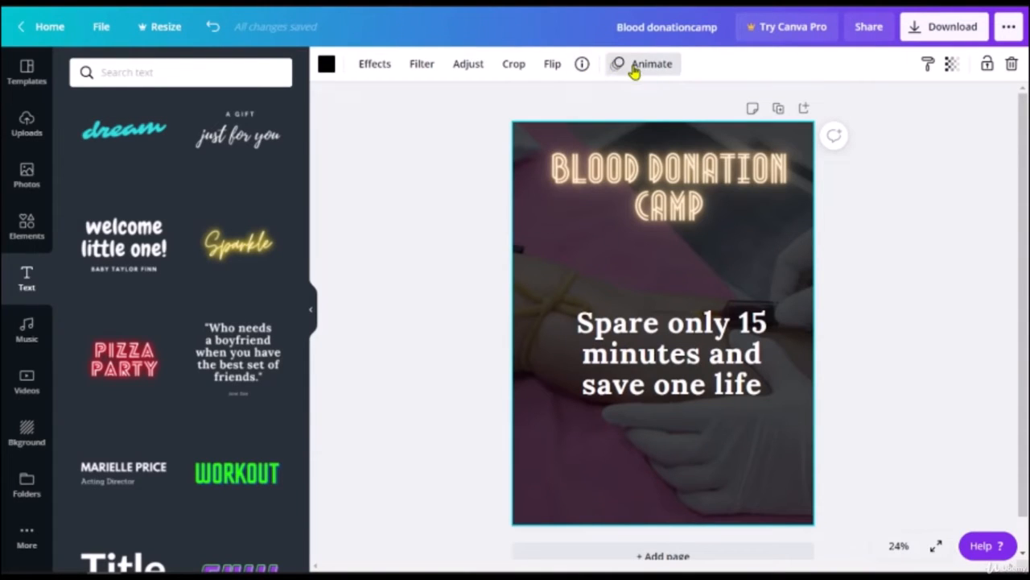
pyautogui.click(685, 351)
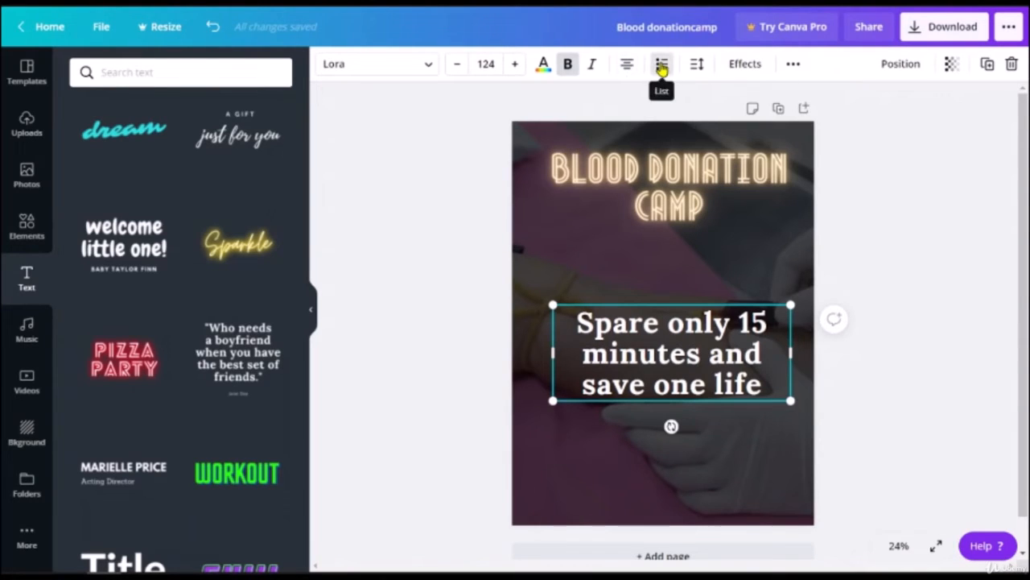
pyautogui.click(794, 65)
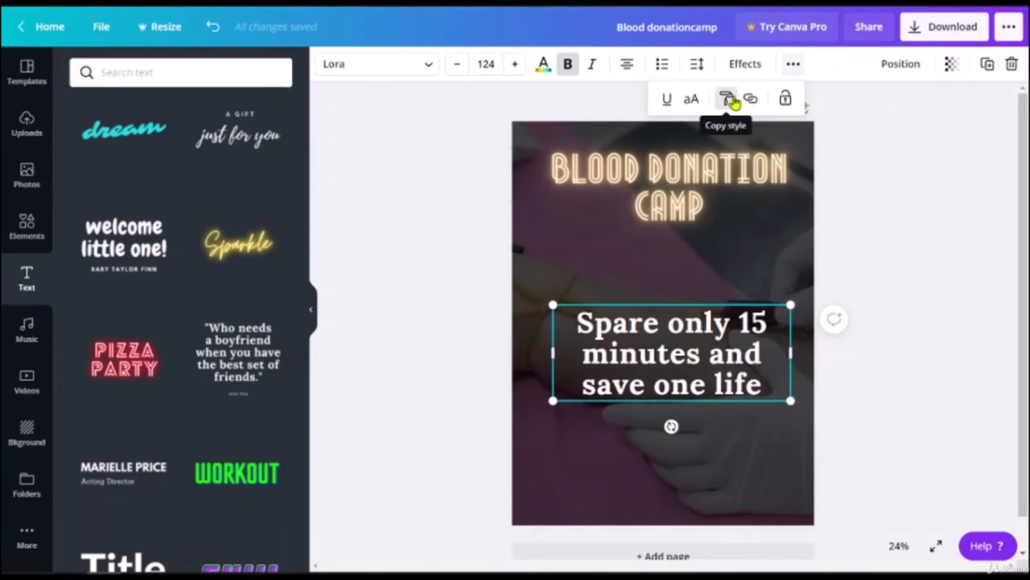
pyautogui.click(796, 68)
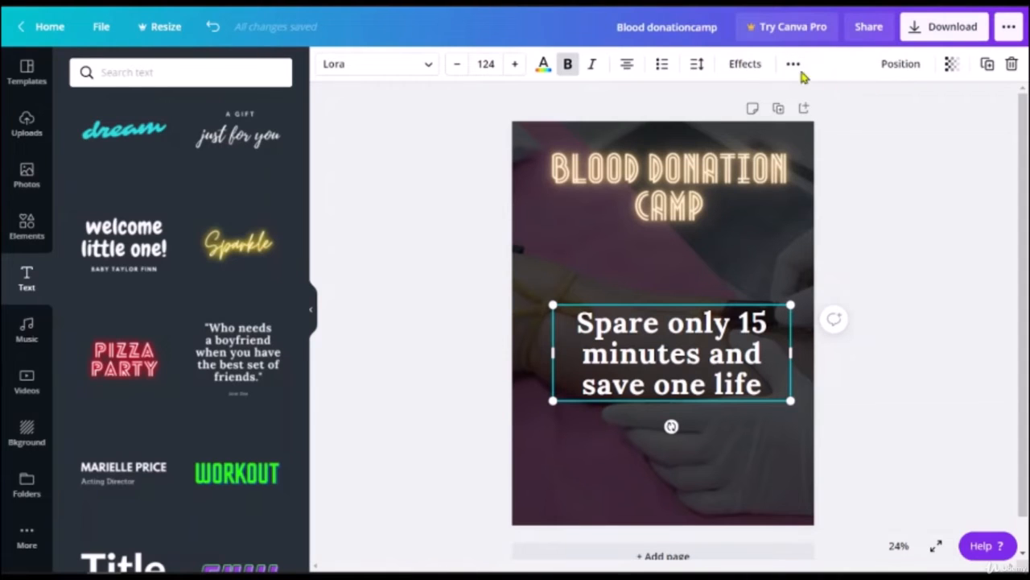
# Step: Enlarge the slogan to size 399, trying Shadow and Lift before Hollow at thickness 2
pyautogui.click(746, 68)
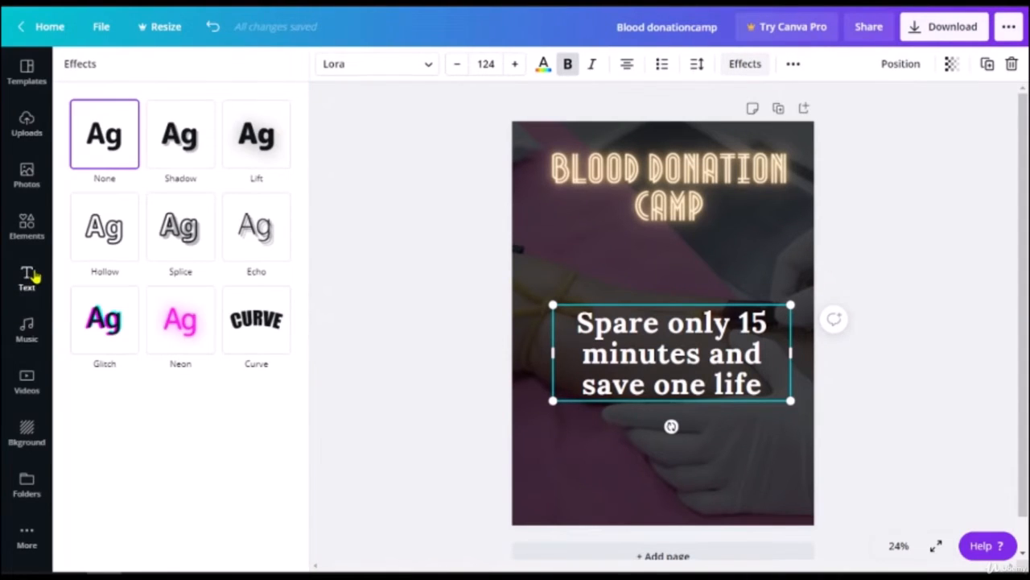
pyautogui.click(178, 136)
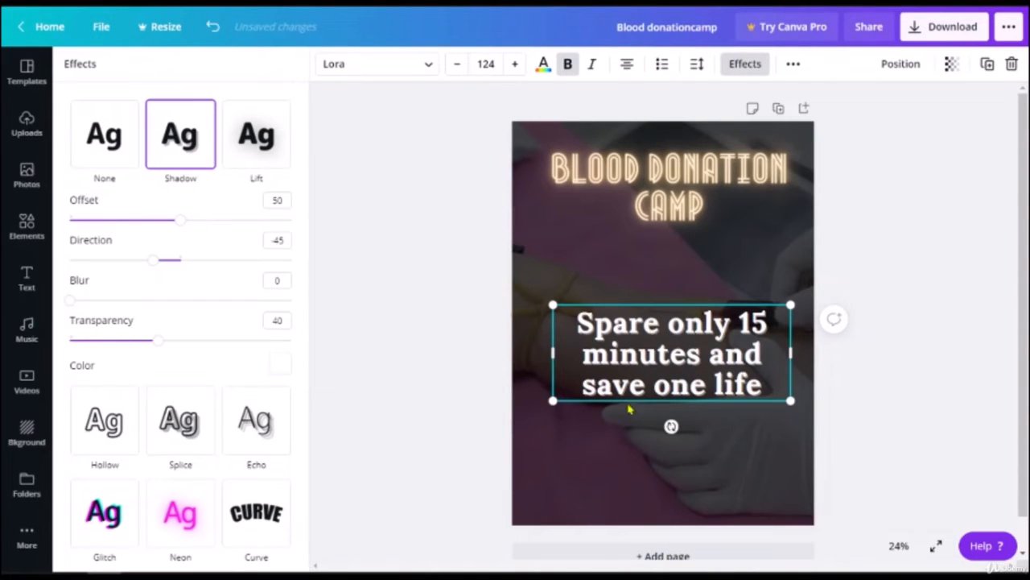
pyautogui.moveTo(402, 467); pyautogui.dragTo(56, 535)
pyautogui.moveTo(618, 405); pyautogui.dragTo(620, 407)
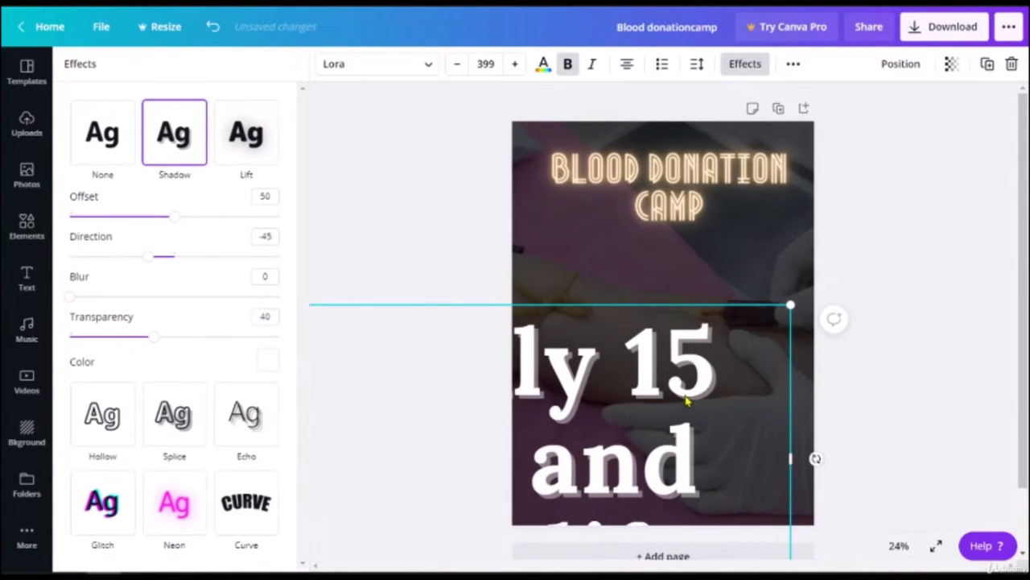
pyautogui.click(107, 136)
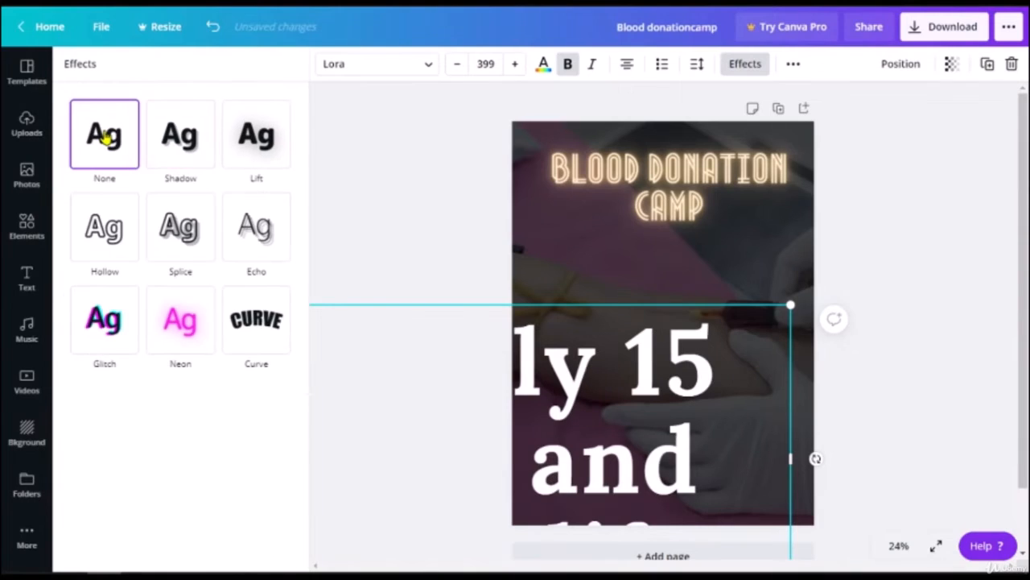
pyautogui.click(193, 139)
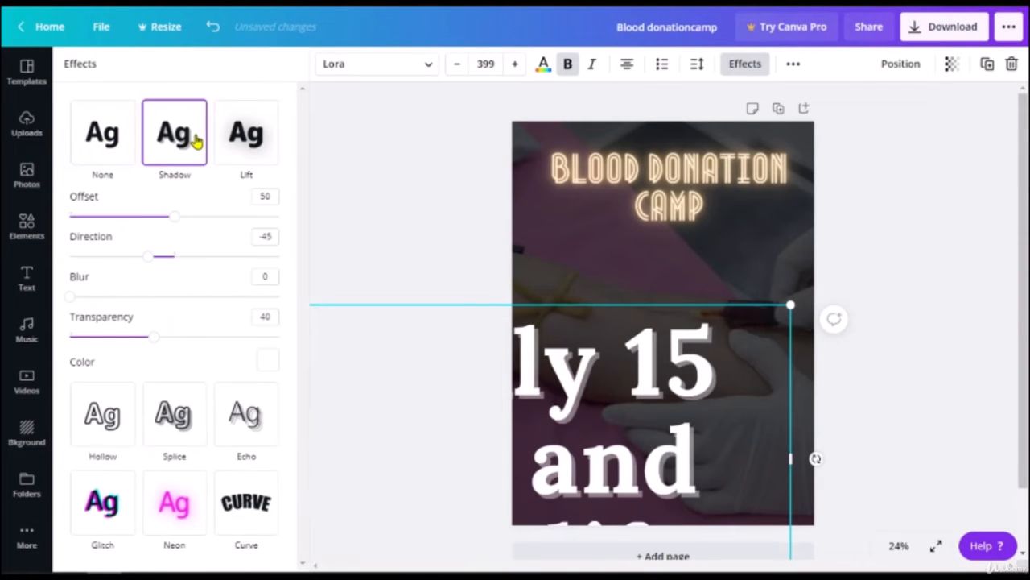
pyautogui.click(247, 135)
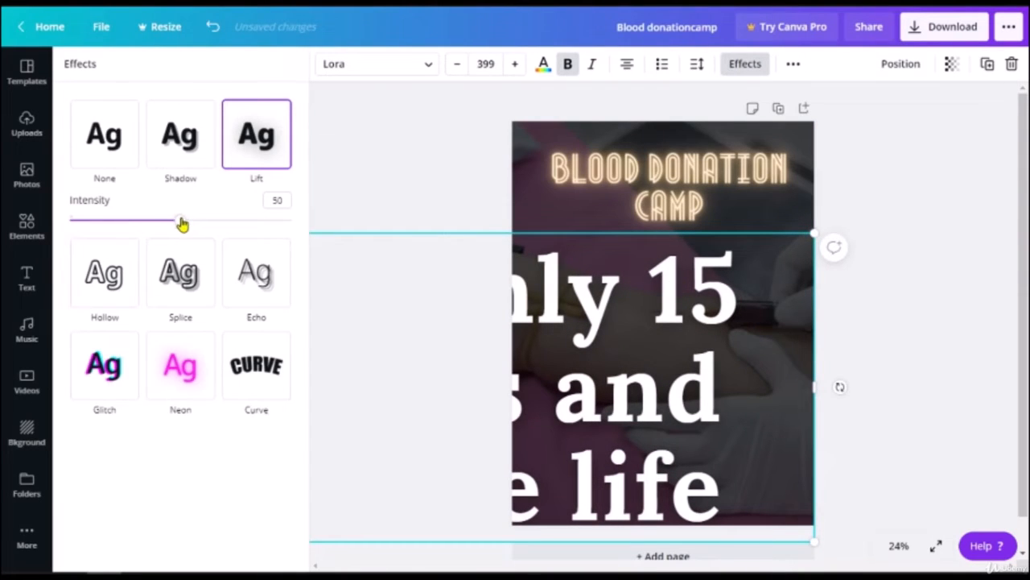
pyautogui.moveTo(182, 225); pyautogui.dragTo(385, 235)
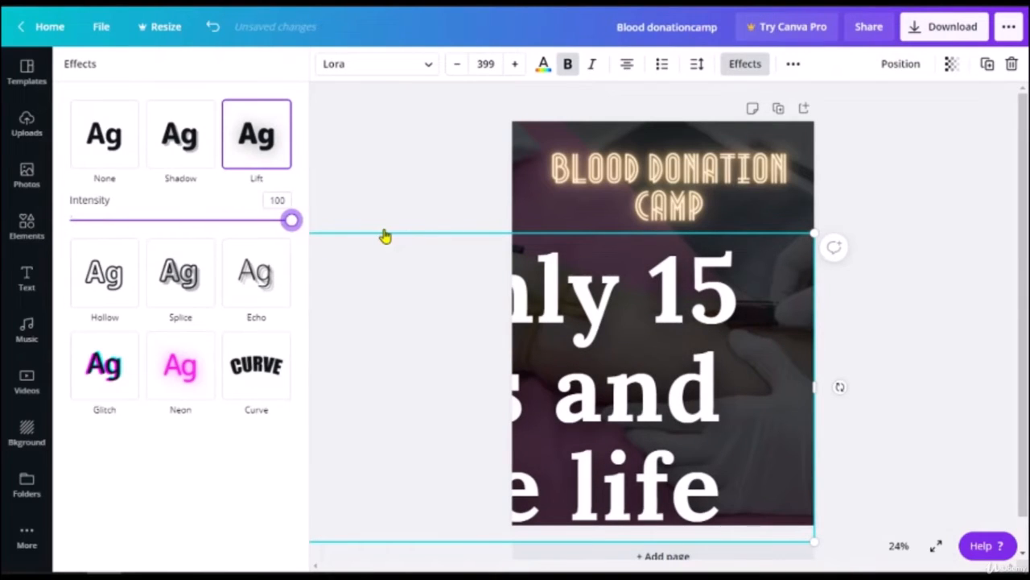
pyautogui.click(83, 291)
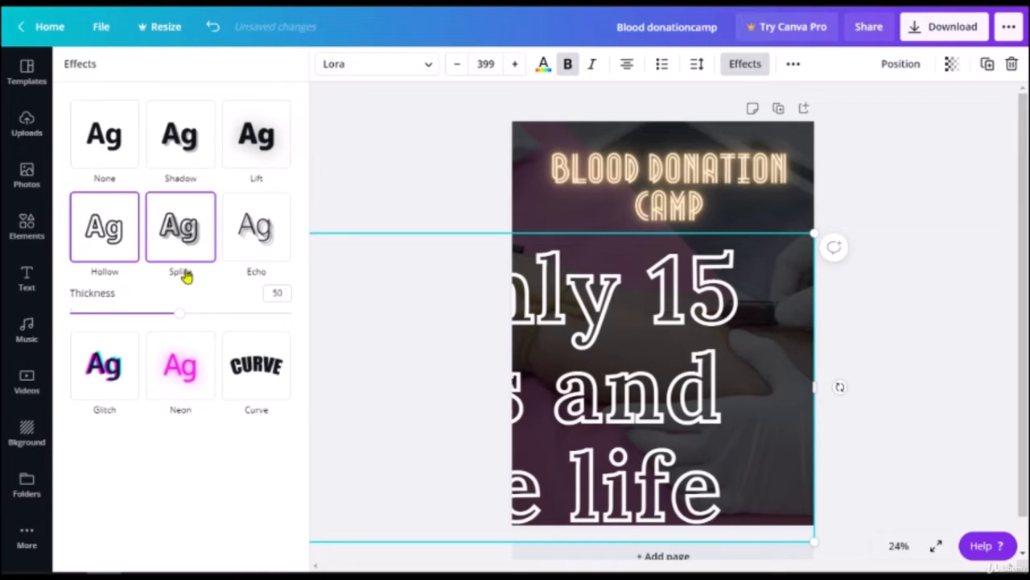
pyautogui.moveTo(180, 314); pyautogui.dragTo(75, 330)
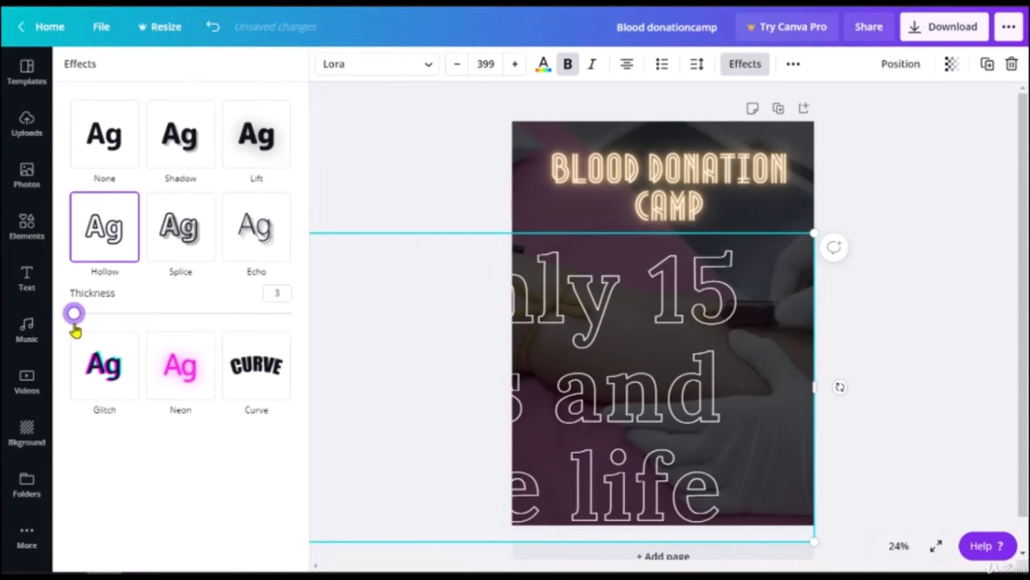
# Step: Try Hollow on the BLOOD DONATION CAMP title, then restore its Neon glow
pyautogui.click(572, 189)
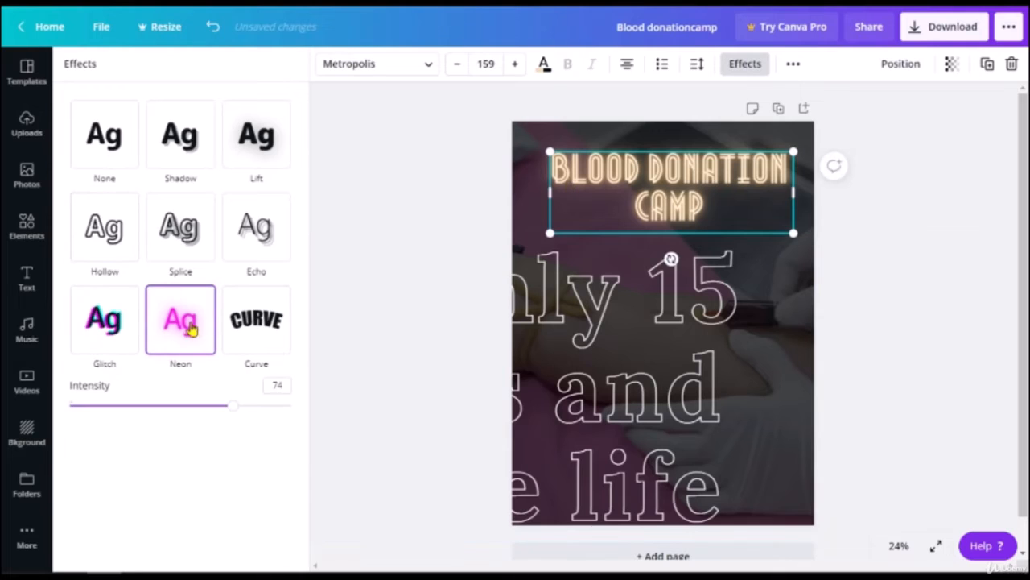
pyautogui.click(102, 235)
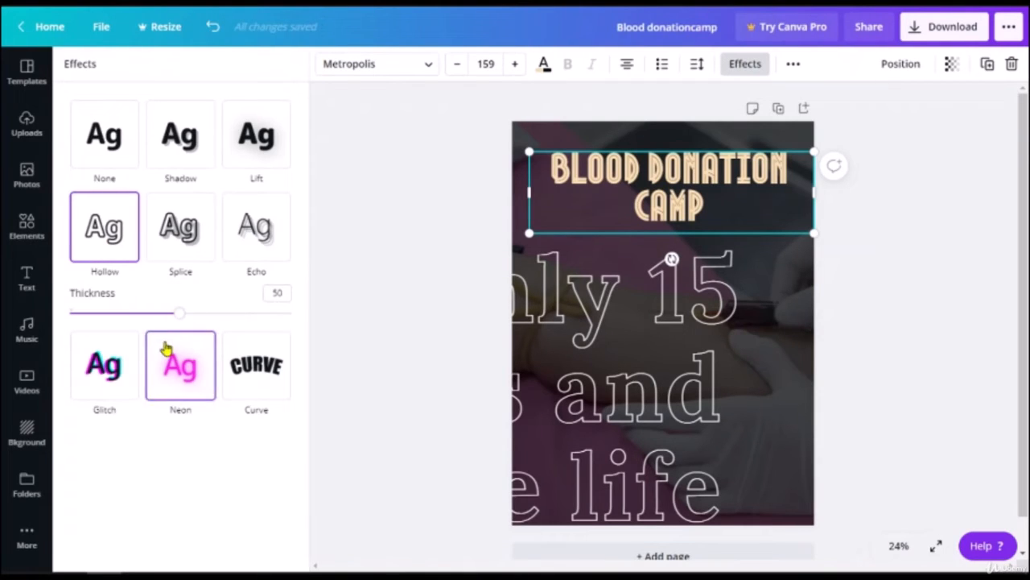
pyautogui.click(180, 372)
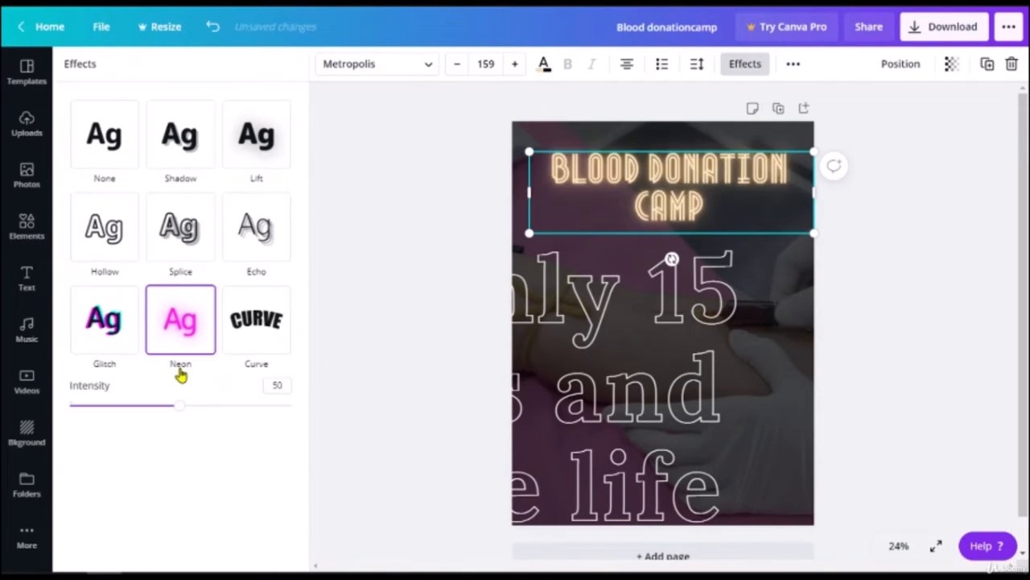
# Step: Cycle the slogan through Splice, Echo, Glitch, Neon and Curve, settle on Hollow, and reposition it
pyautogui.click(628, 368)
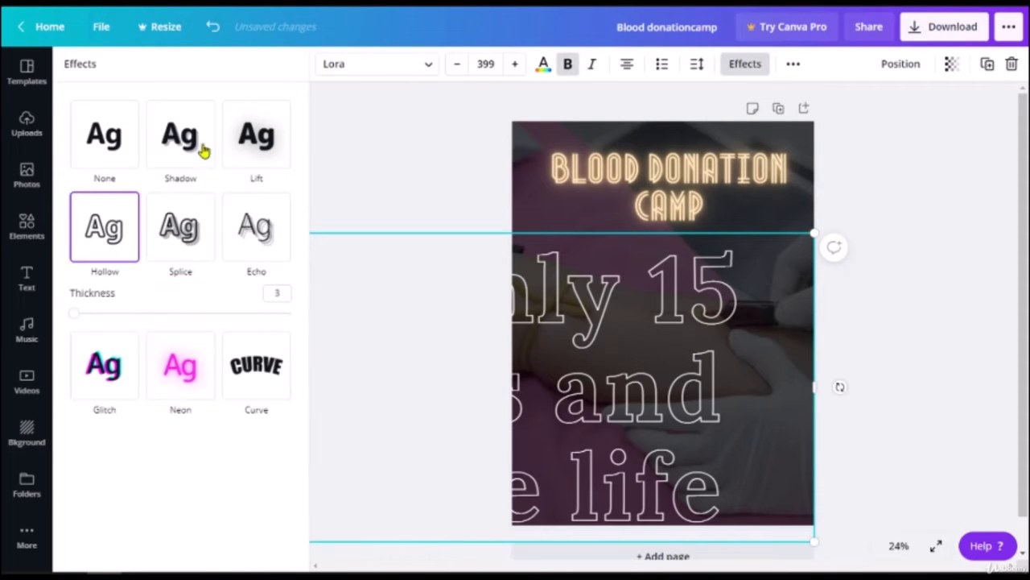
pyautogui.moveTo(621, 405); pyautogui.dragTo(705, 371)
pyautogui.click(185, 244)
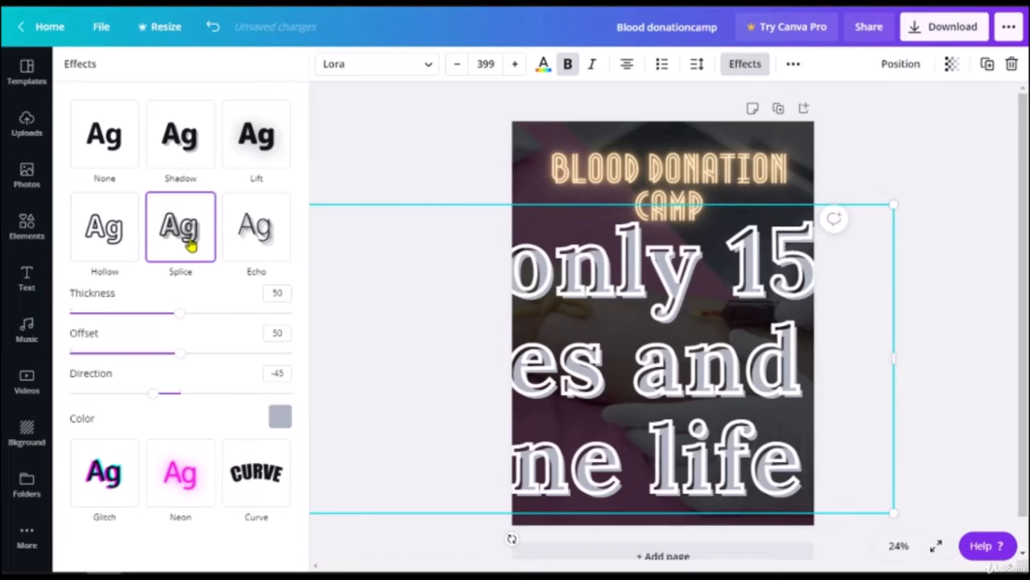
pyautogui.click(273, 246)
pyautogui.click(118, 450)
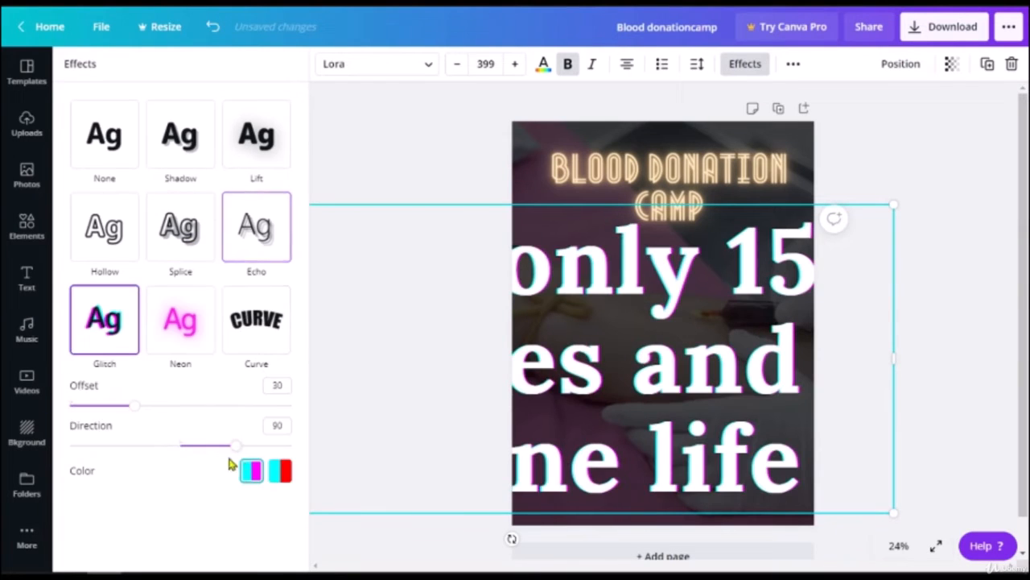
pyautogui.click(202, 350)
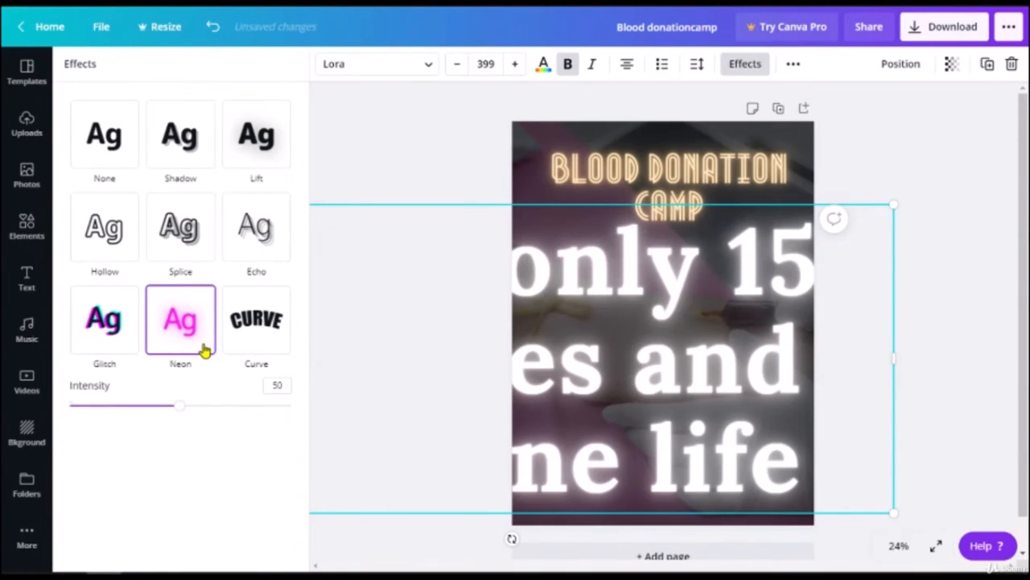
pyautogui.click(242, 338)
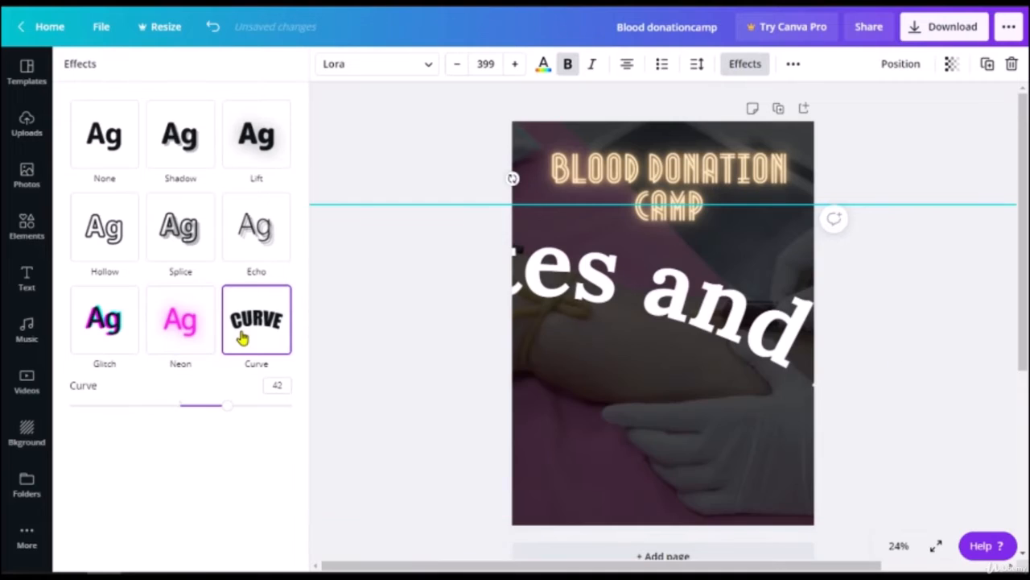
pyautogui.click(119, 229)
pyautogui.moveTo(587, 420); pyautogui.dragTo(706, 469)
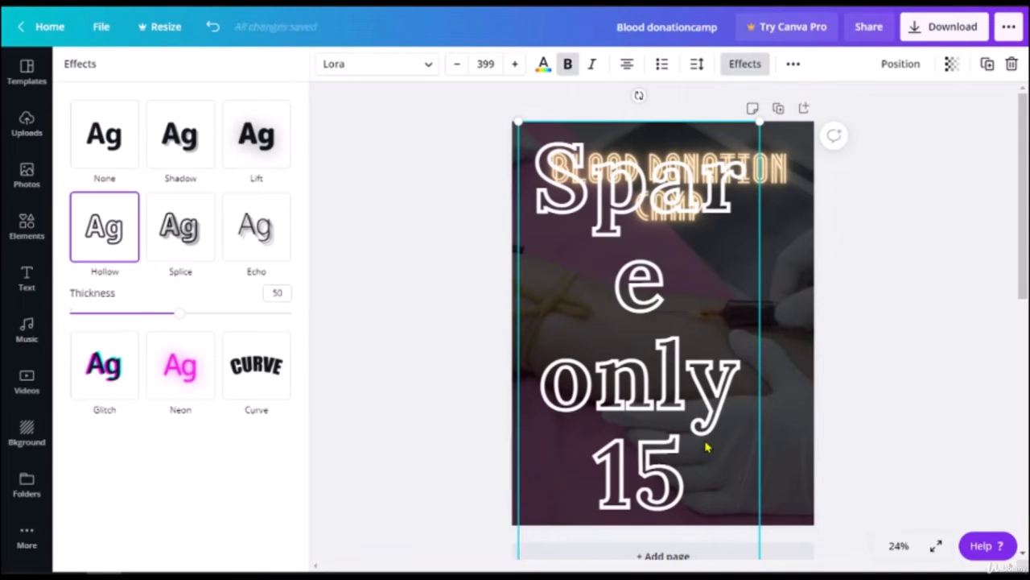
# Step: Set the hollow slogan's font size to 104 and drag it up into the poster's lower half
pyautogui.click(485, 64)
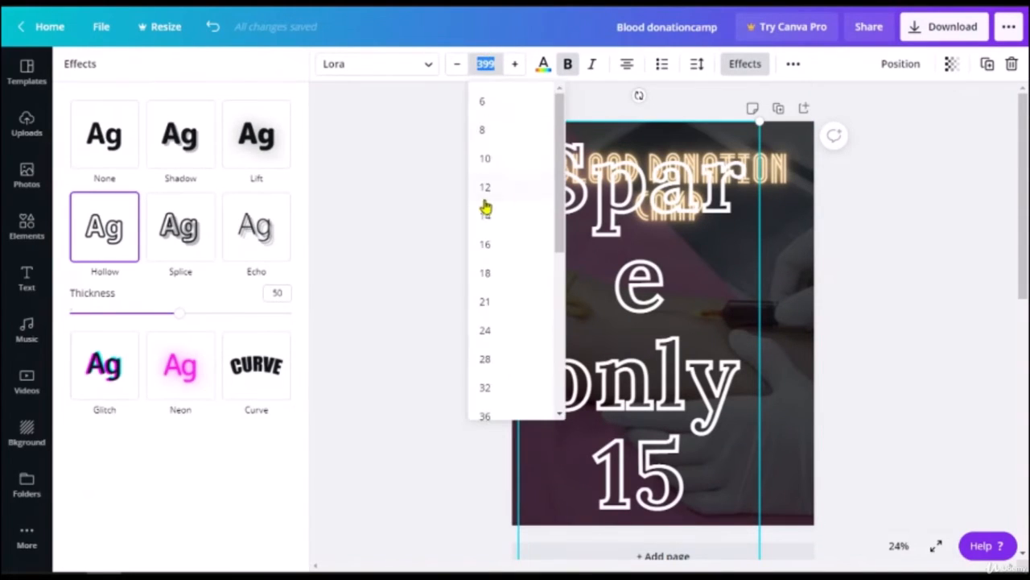
pyautogui.click(488, 361)
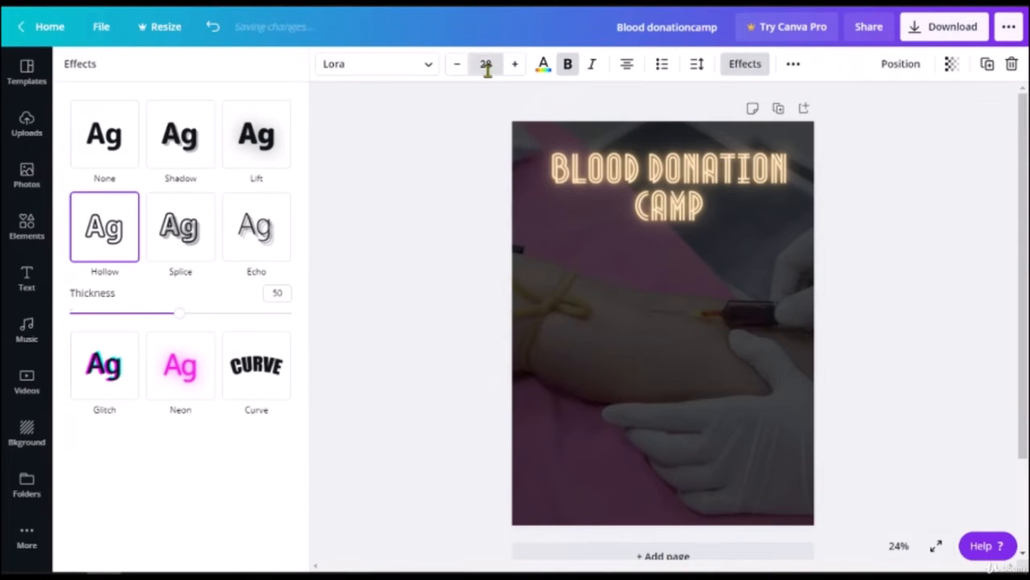
pyautogui.click(488, 64)
pyautogui.scroll(-3, 490, 355)
pyautogui.click(488, 343)
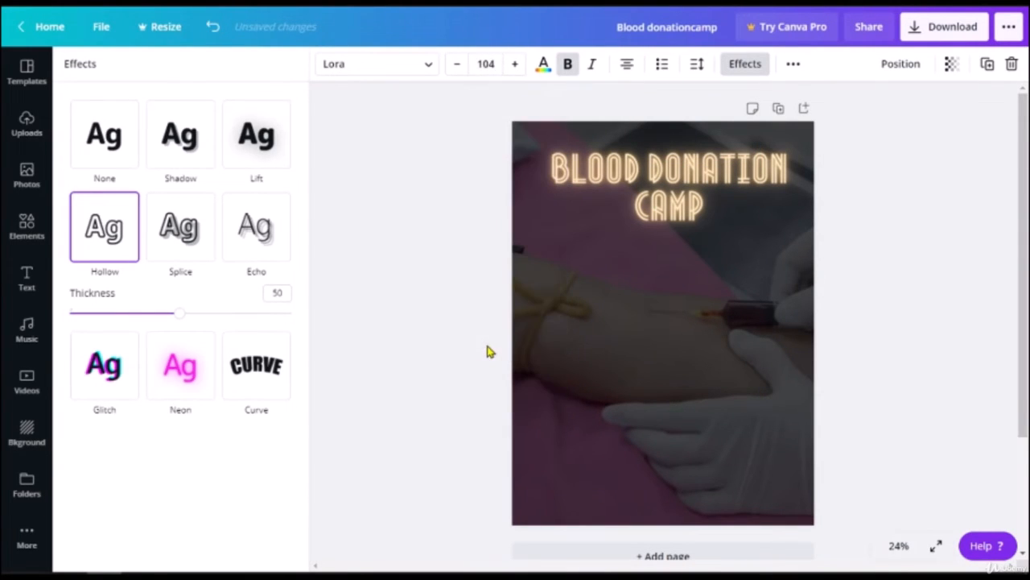
pyautogui.scroll(-3, 745, 344)
pyautogui.moveTo(679, 462); pyautogui.dragTo(701, 375)
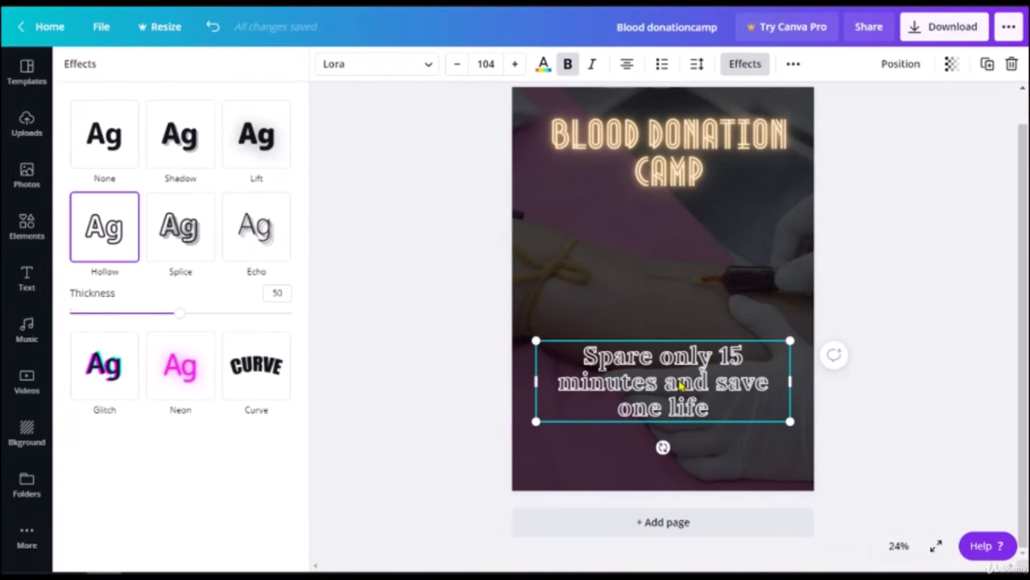
pyautogui.click(793, 66)
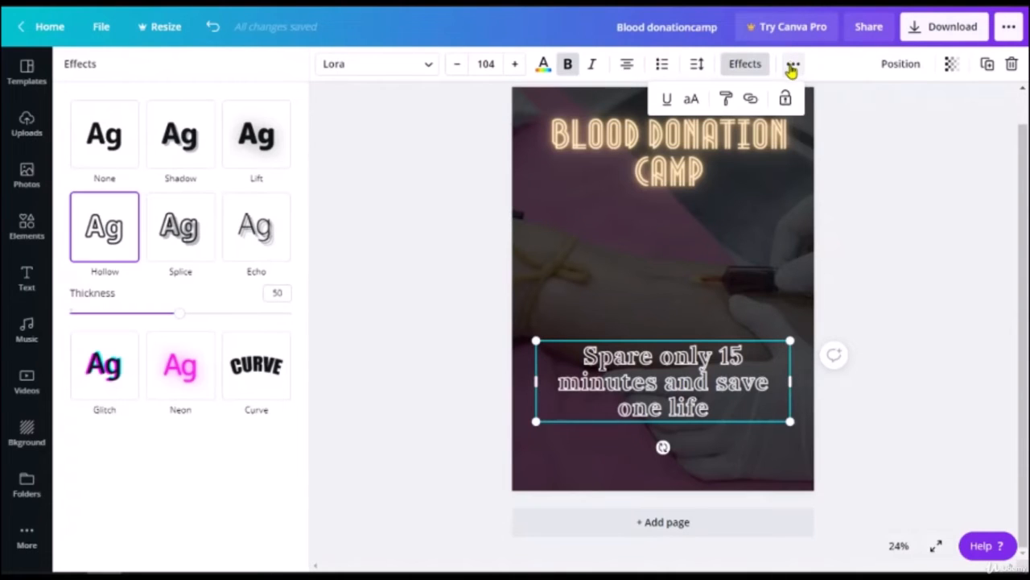
pyautogui.click(792, 70)
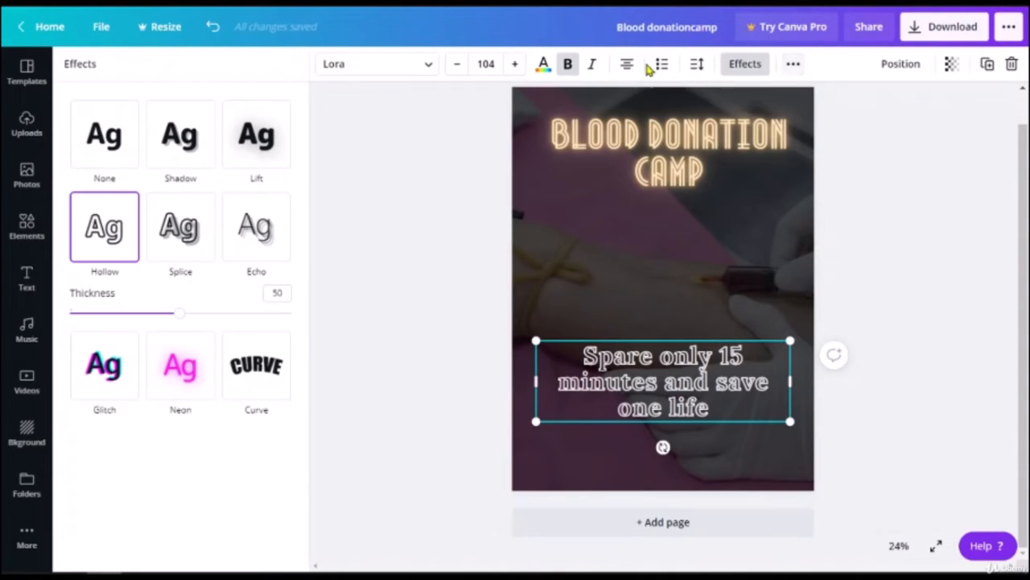
# Step: Widen the slogan's letter spacing and raise its line height to 1.4
pyautogui.click(696, 70)
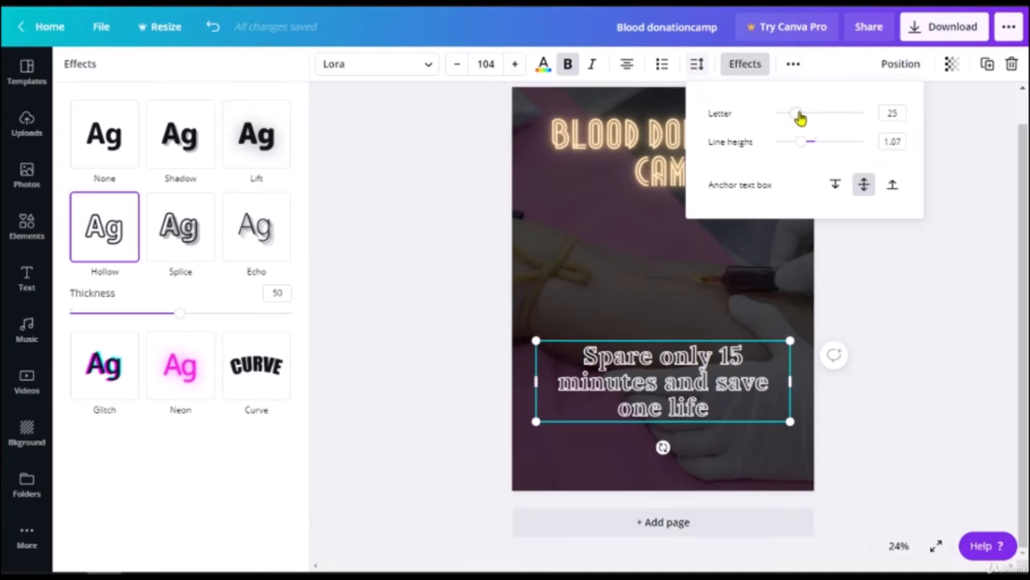
pyautogui.moveTo(802, 117); pyautogui.dragTo(817, 159)
pyautogui.moveTo(810, 114); pyautogui.dragTo(832, 116)
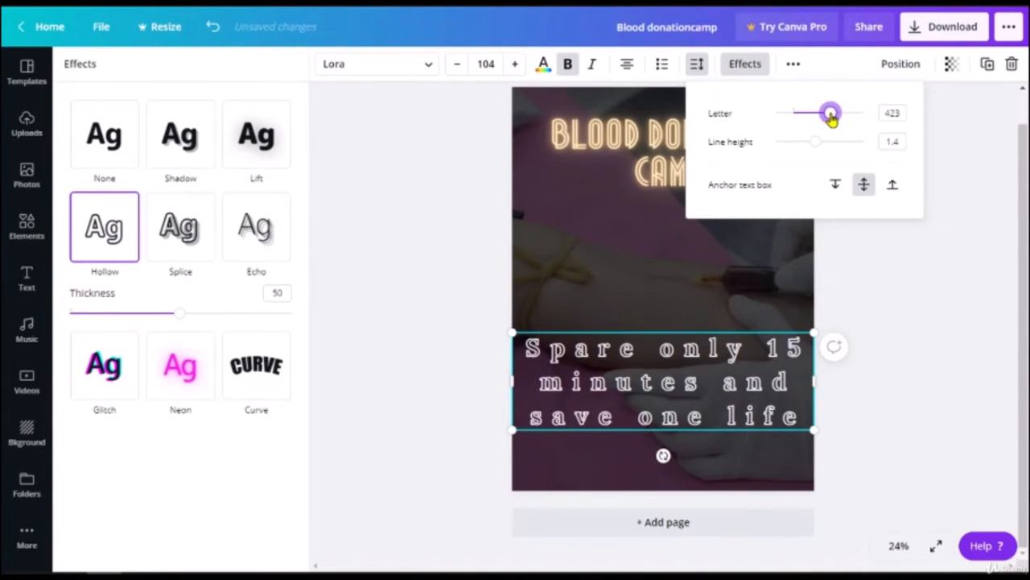
pyautogui.click(922, 360)
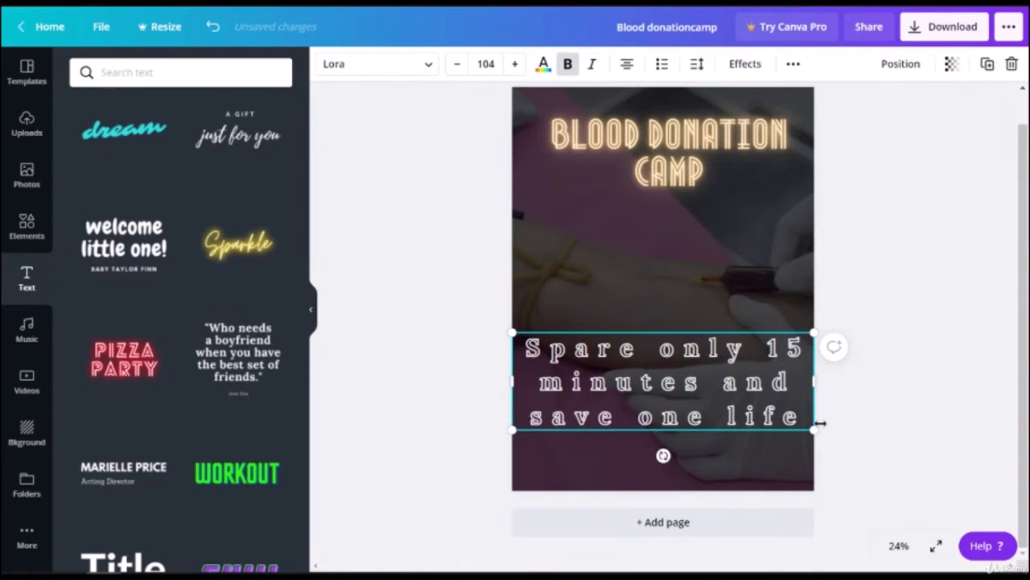
# Step: Resize the slogan box to span the poster width and centre it below the title
pyautogui.moveTo(819, 423); pyautogui.dragTo(741, 403)
pyautogui.moveTo(684, 358); pyautogui.dragTo(720, 334)
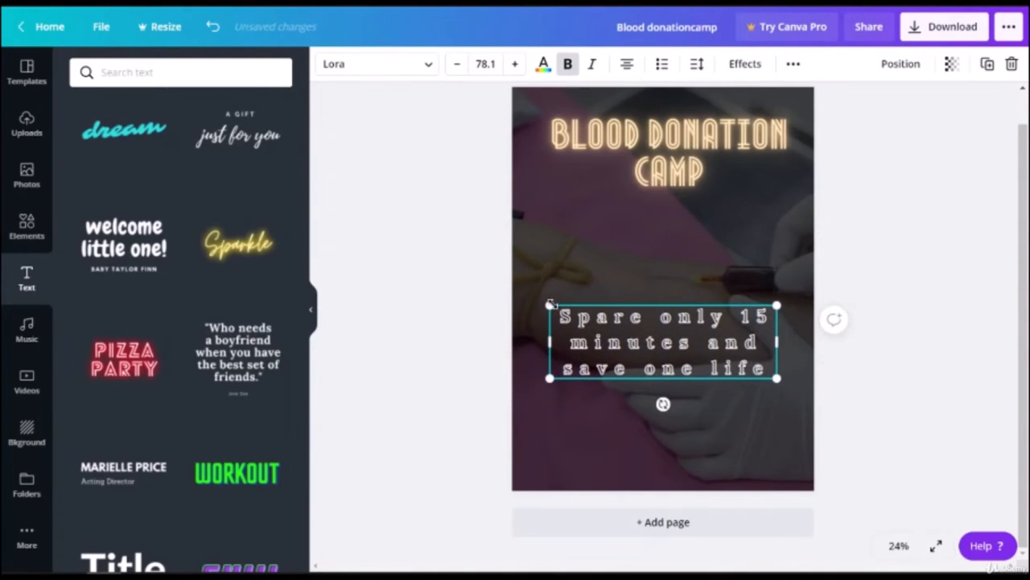
pyautogui.moveTo(550, 306); pyautogui.dragTo(515, 293)
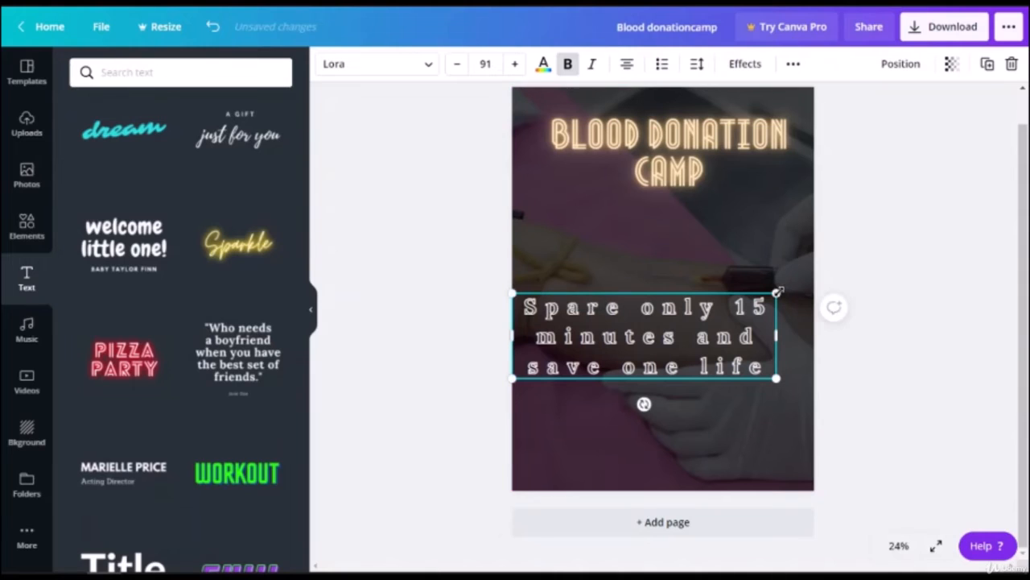
pyautogui.moveTo(776, 292); pyautogui.dragTo(812, 265)
pyautogui.moveTo(718, 326); pyautogui.dragTo(719, 283)
pyautogui.click(896, 388)
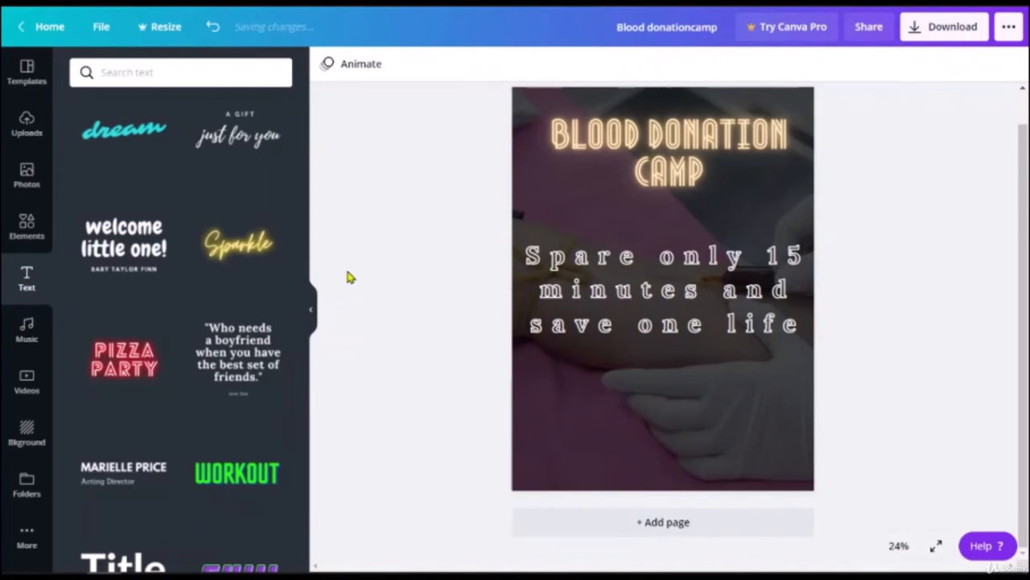
pyautogui.scroll(-3, 169, 366)
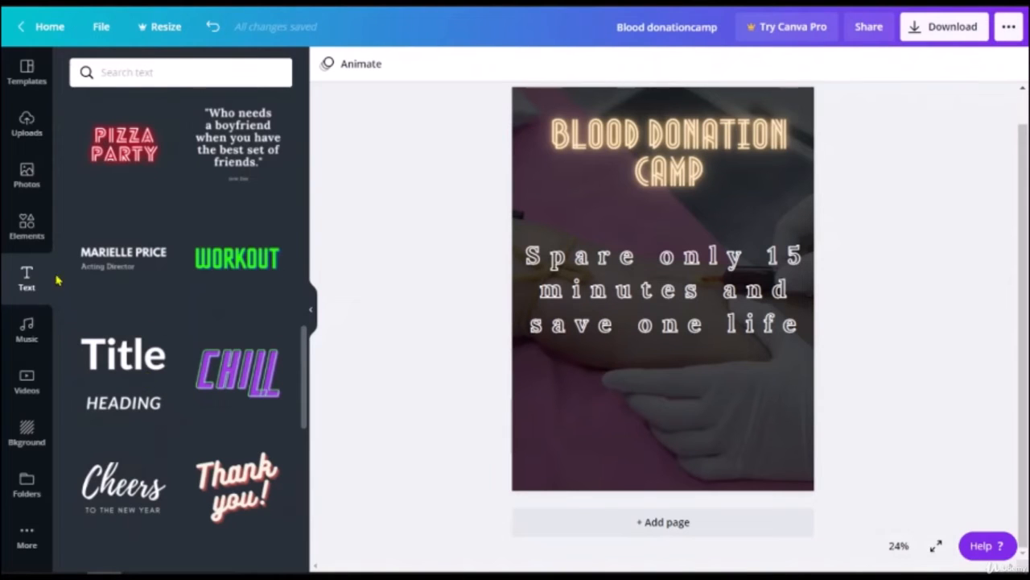
pyautogui.click(27, 226)
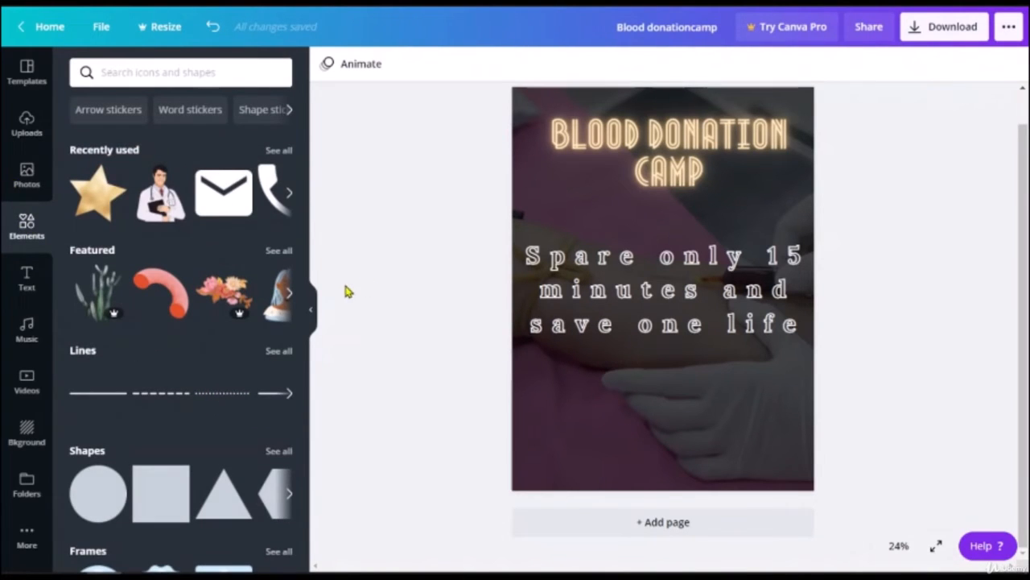
# Step: Search Elements for 'blood' and add a drop cluster and a large red drop
pyautogui.click(152, 71)
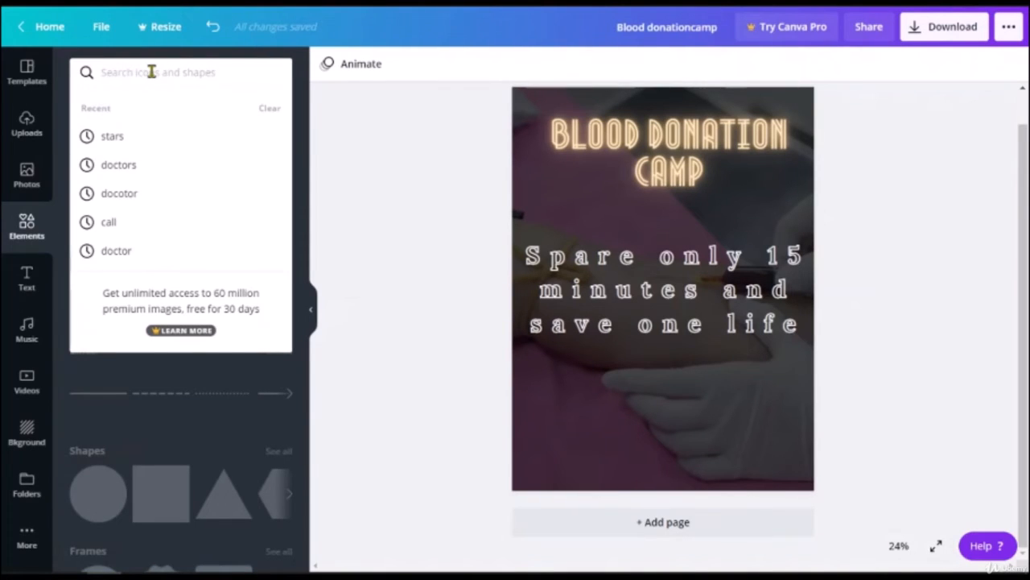
pyautogui.write('blood')
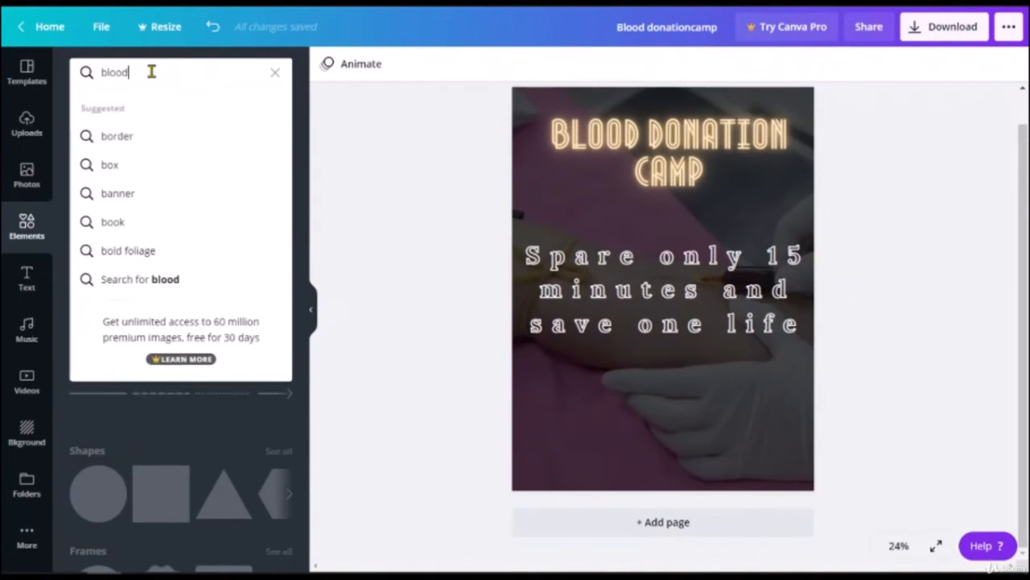
pyautogui.press('Return')
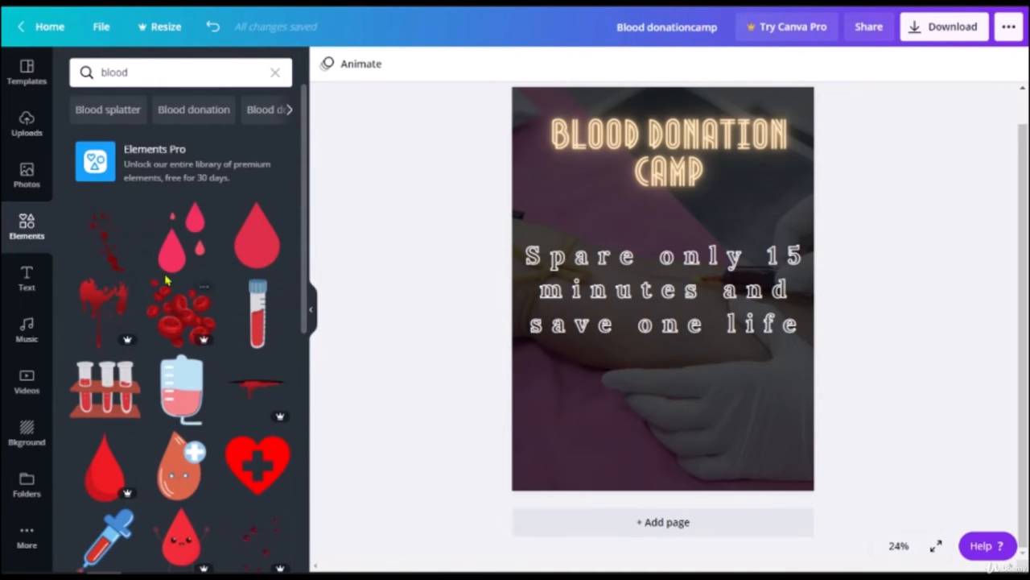
pyautogui.click(104, 319)
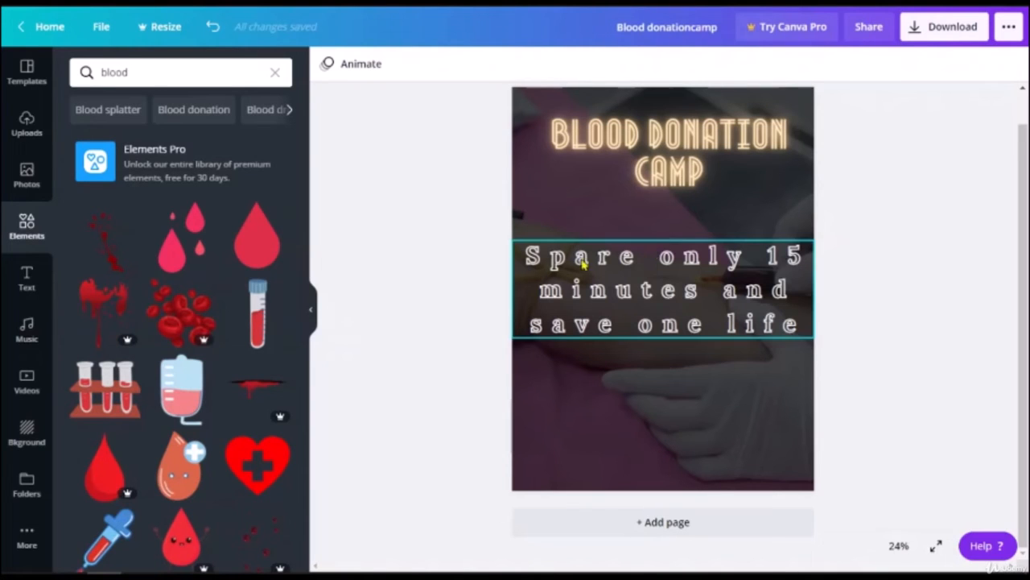
pyautogui.click(209, 244)
pyautogui.moveTo(630, 347); pyautogui.dragTo(568, 481)
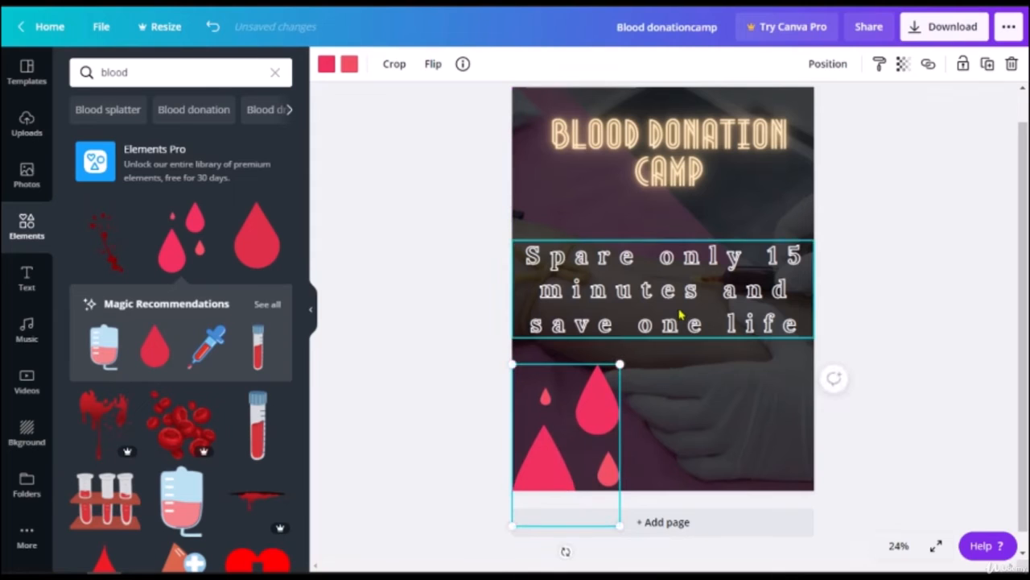
pyautogui.click(272, 238)
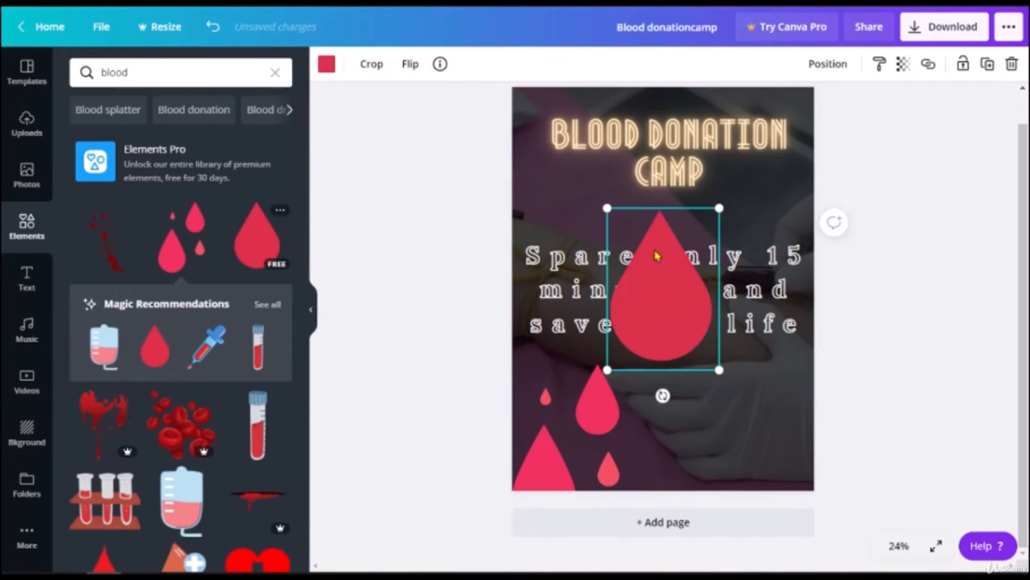
pyautogui.moveTo(692, 314); pyautogui.dragTo(825, 95)
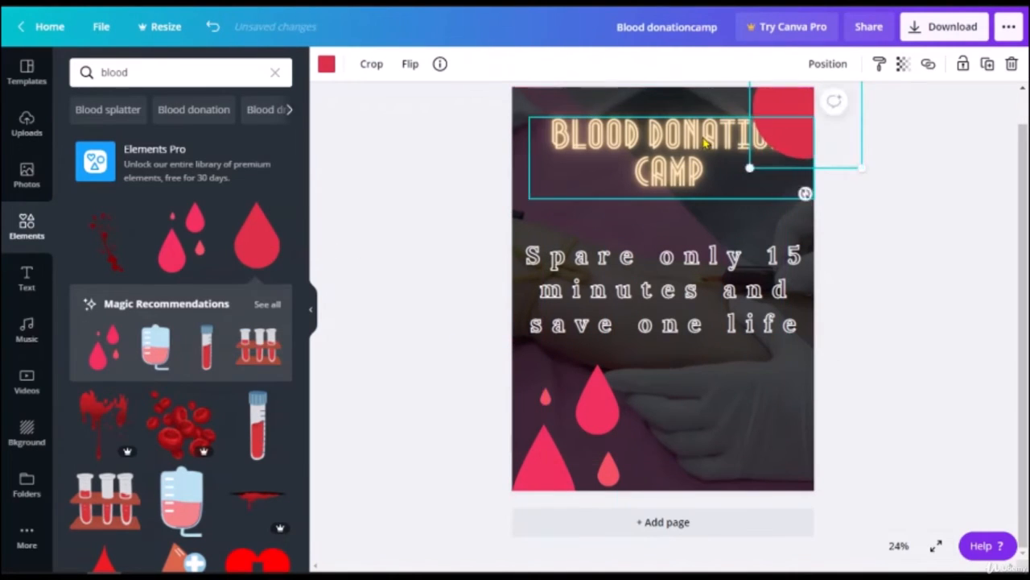
# Step: Bring the title forward and shrink the red drop into the top-left corner behind it
pyautogui.click(805, 191)
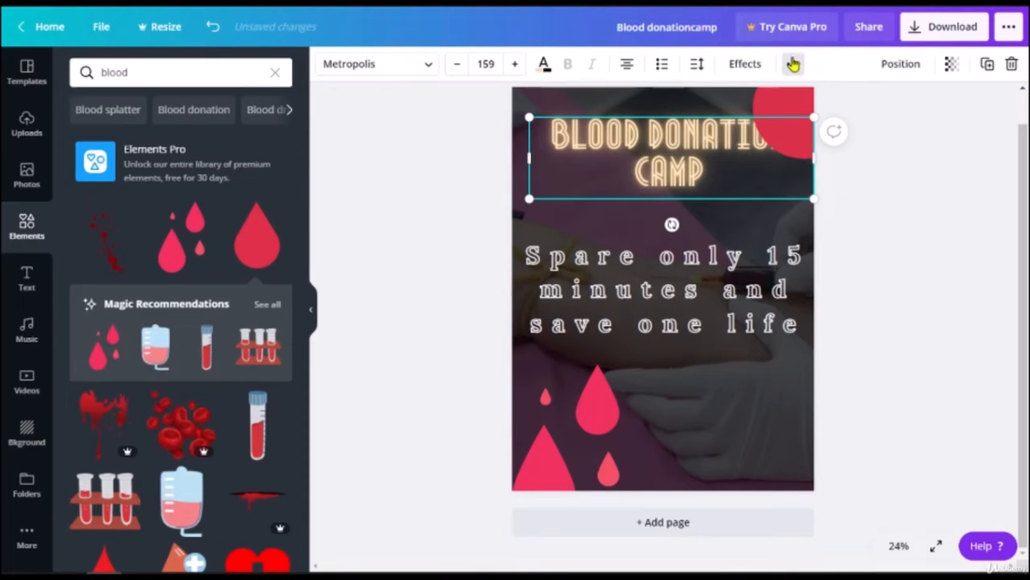
pyautogui.click(891, 67)
pyautogui.click(728, 107)
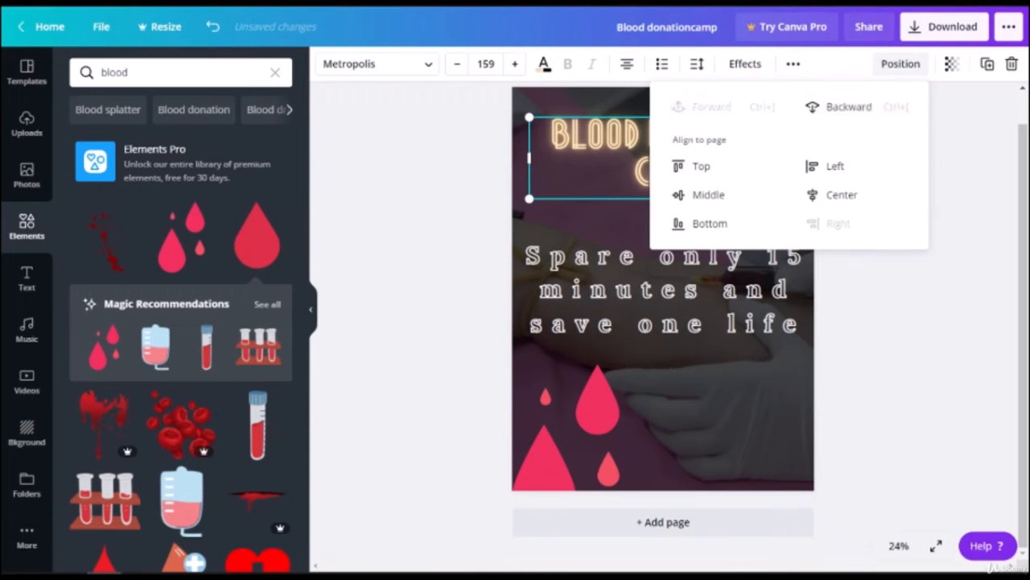
pyautogui.click(837, 285)
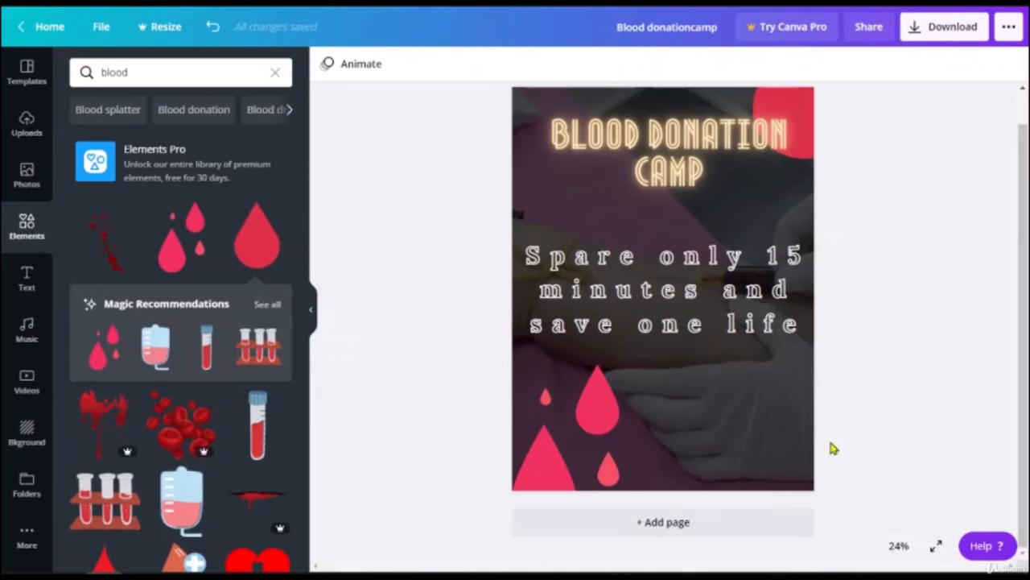
pyautogui.moveTo(802, 103); pyautogui.dragTo(556, 155)
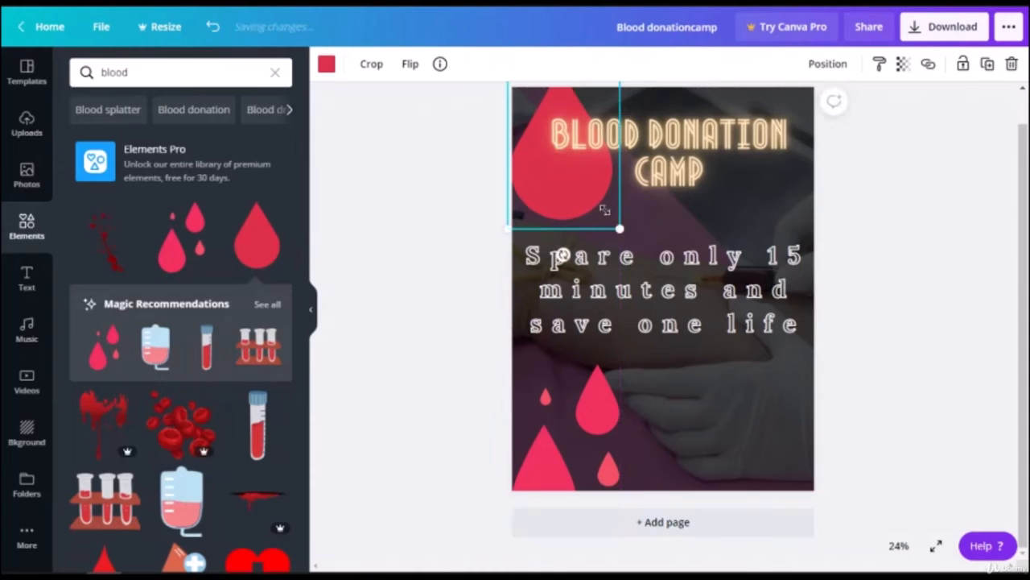
pyautogui.moveTo(604, 211); pyautogui.dragTo(565, 158)
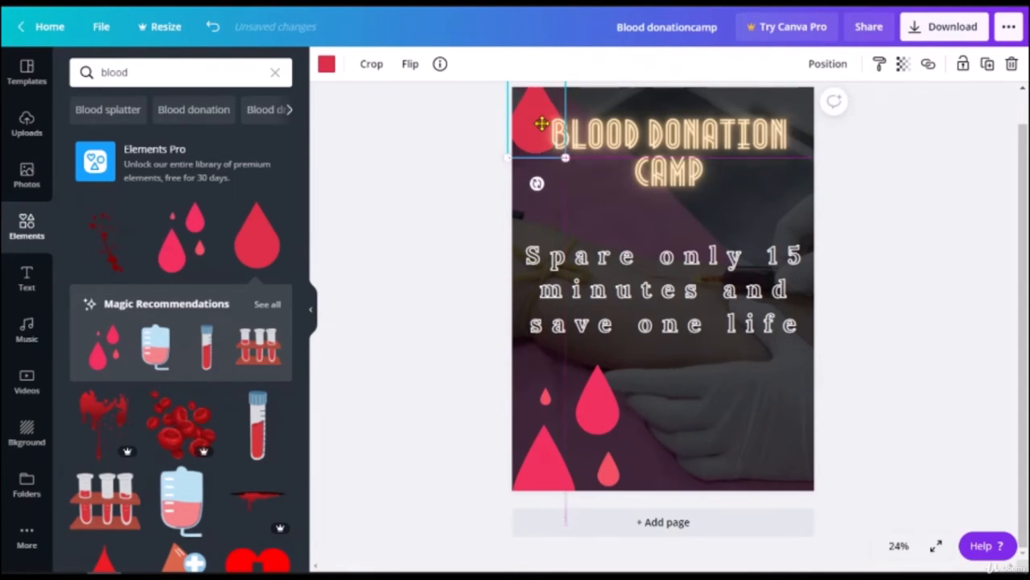
pyautogui.moveTo(534, 107)
pyautogui.mouseDown()
pyautogui.moveTo(538, 117)
pyautogui.moveTo(533, 106)
pyautogui.mouseUp()
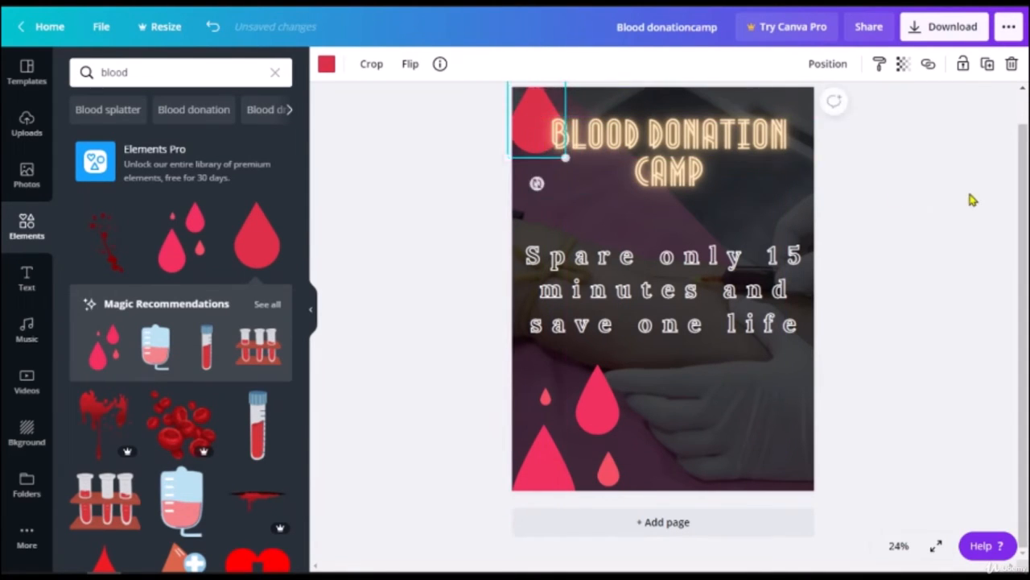
pyautogui.click(971, 200)
# Step: Move the blood drop cluster to the poster's bottom-right corner
pyautogui.moveTo(634, 429); pyautogui.dragTo(760, 427)
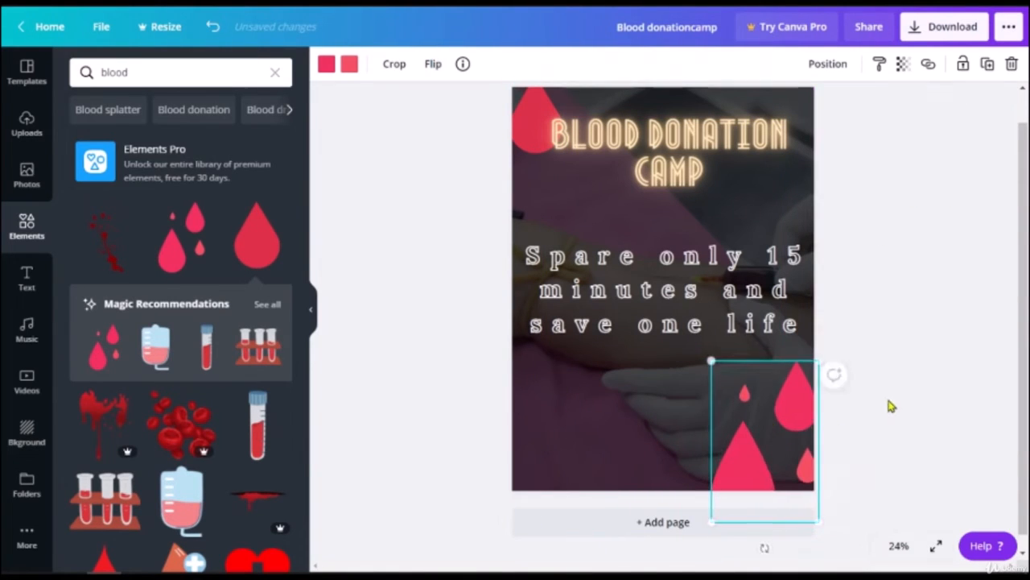
pyautogui.click(890, 404)
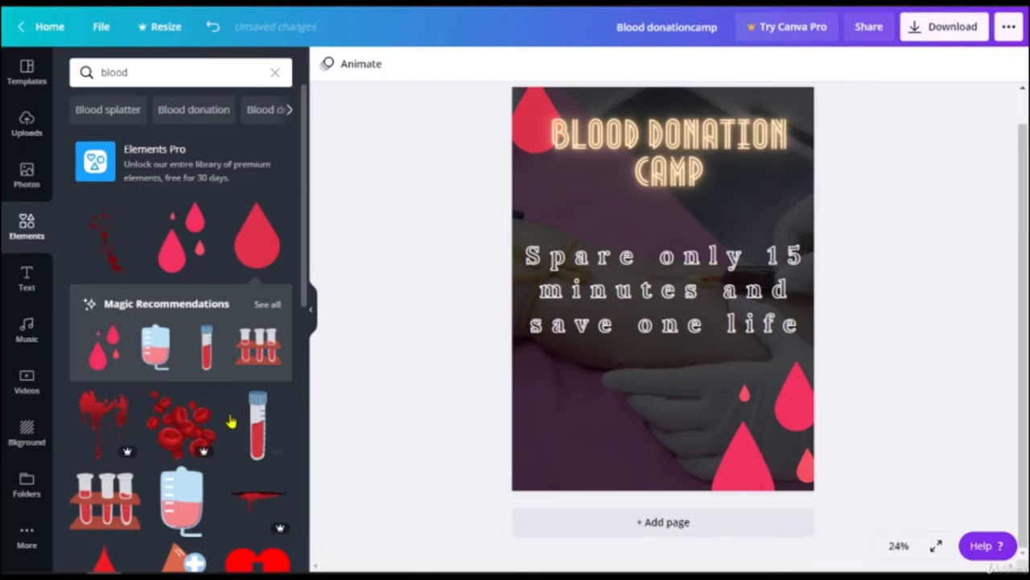
pyautogui.scroll(-5, 230, 425)
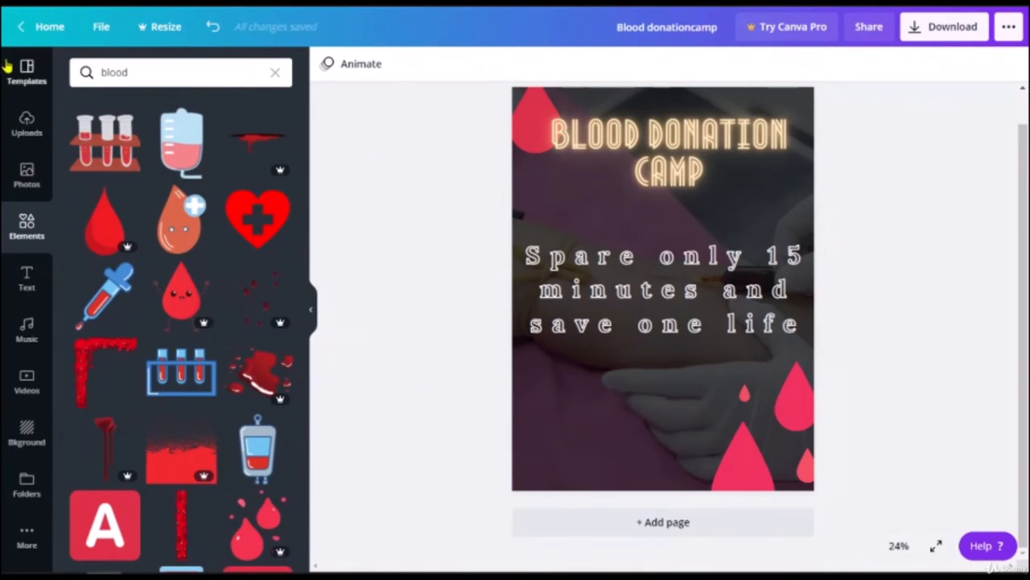
# Step: Search Elements for 'contat' and undo an accidentally added circle and text box
pyautogui.click(133, 73)
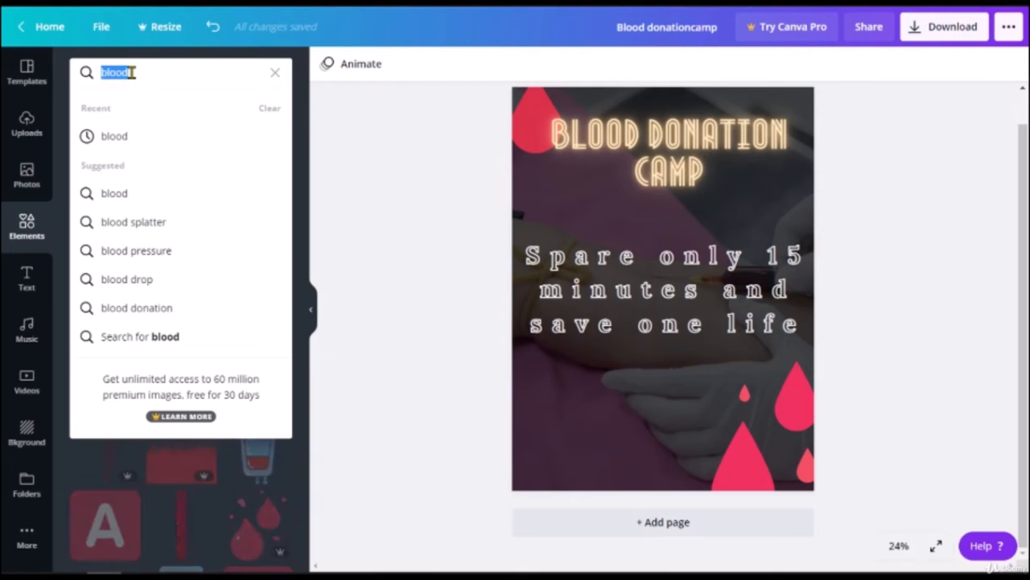
pyautogui.write('contat')
pyautogui.press('Return')
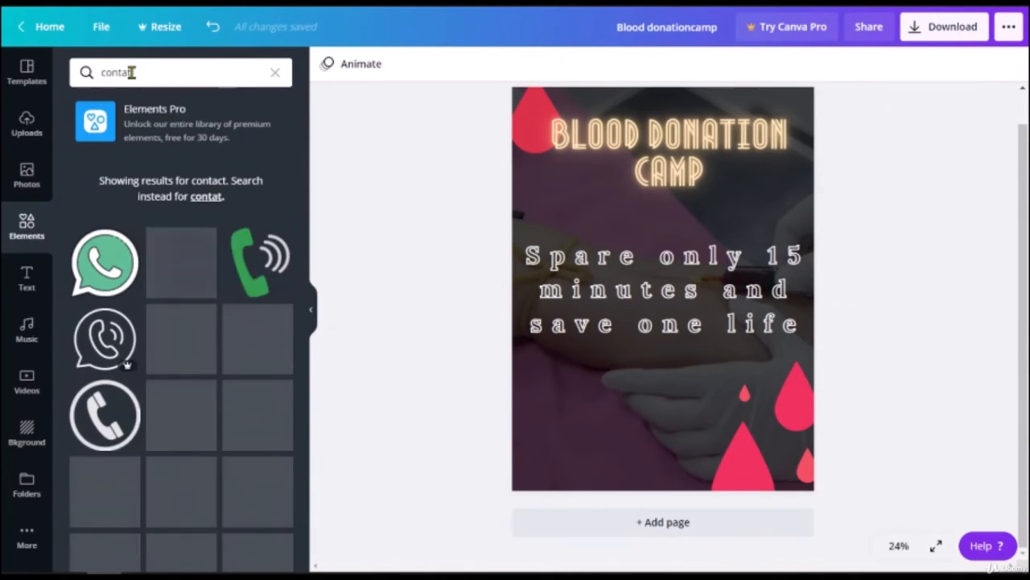
pyautogui.press('c')
pyautogui.press('t')
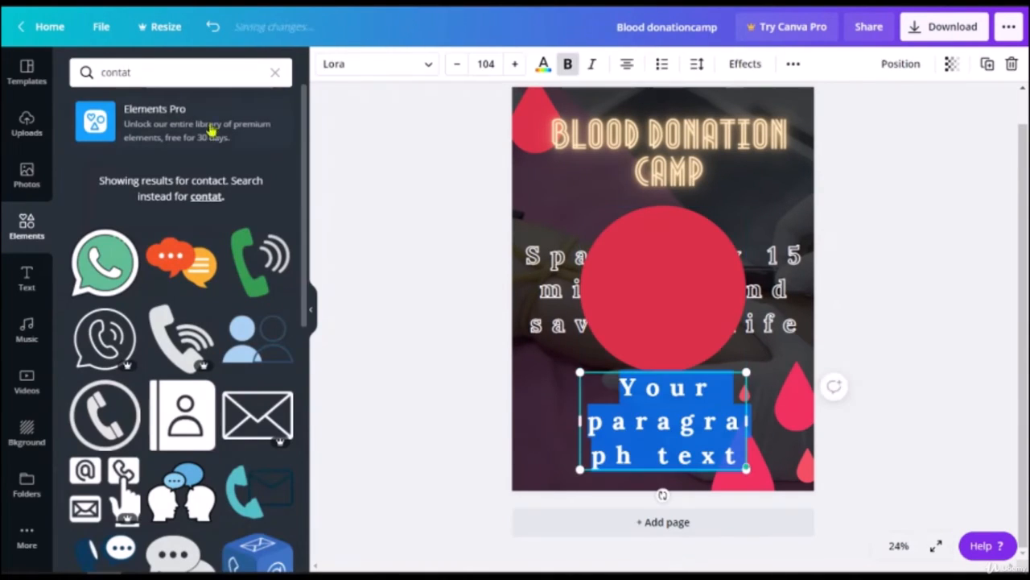
pyautogui.click(483, 232)
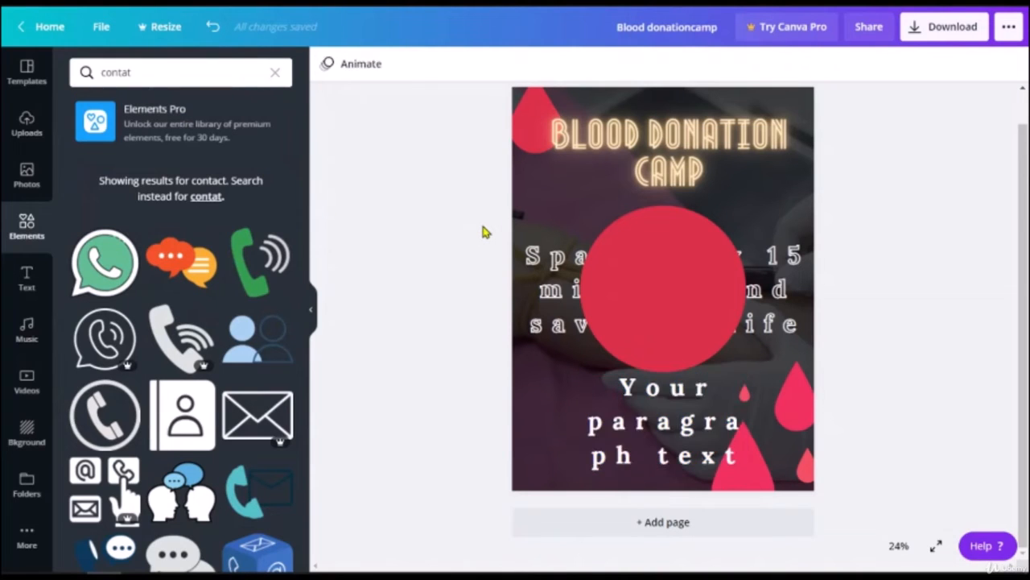
pyautogui.hotkey('ctrl', 'z')
pyautogui.hotkey('ctrl', 'z')
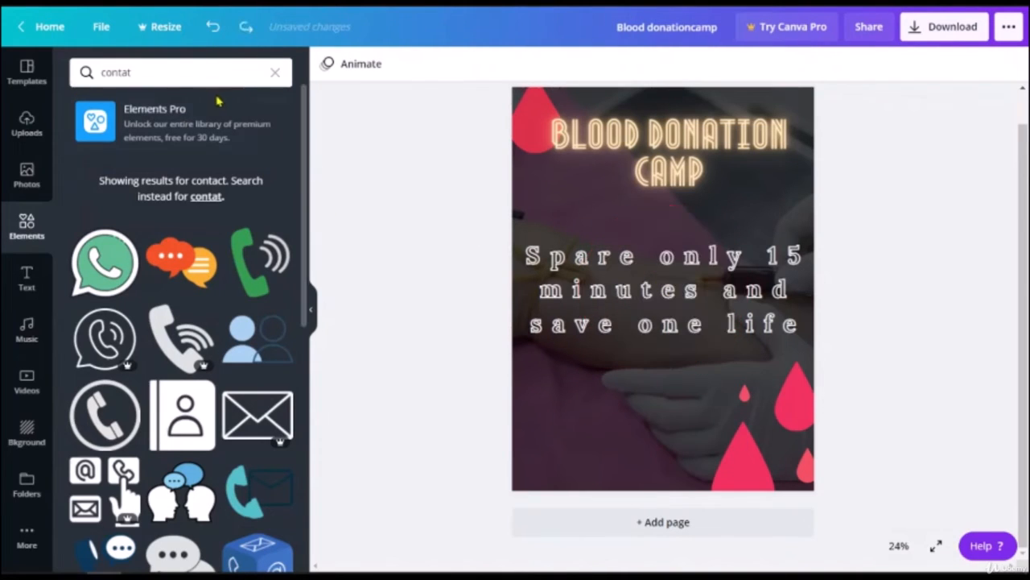
# Step: Search Elements for 'contact' and place the envelope icon below the slogan
pyautogui.click(206, 73)
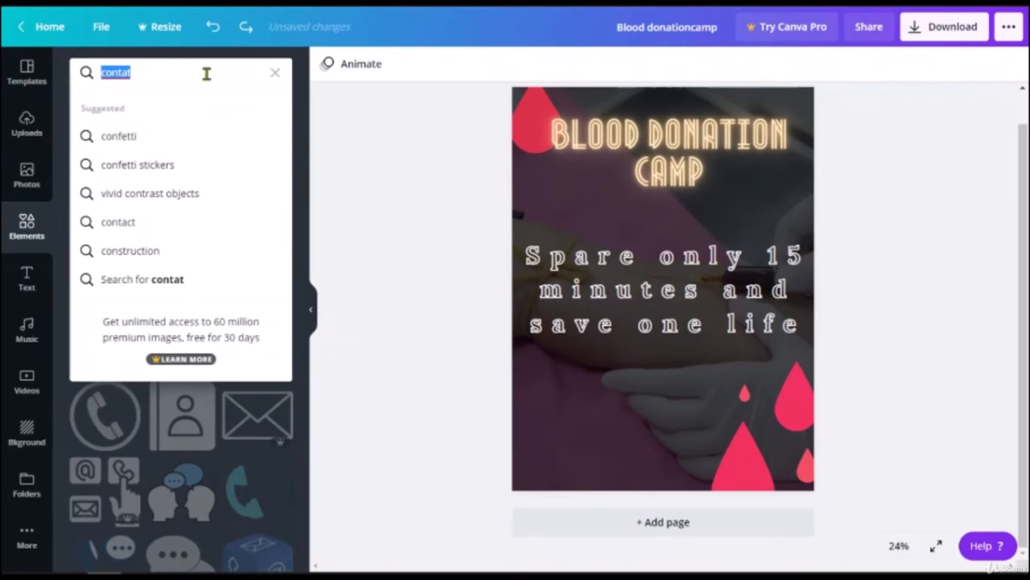
pyautogui.write('contact')
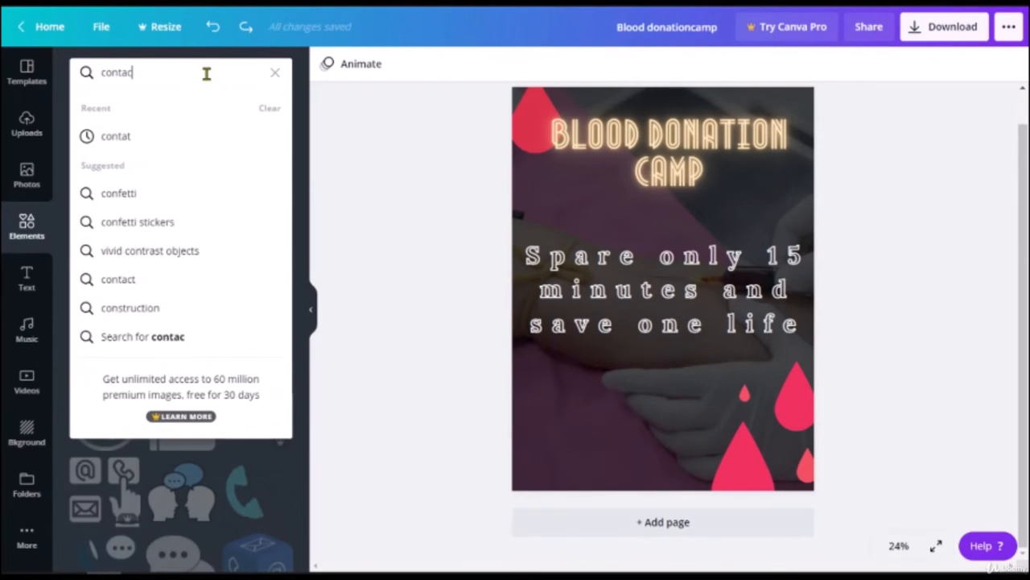
pyautogui.press('Return')
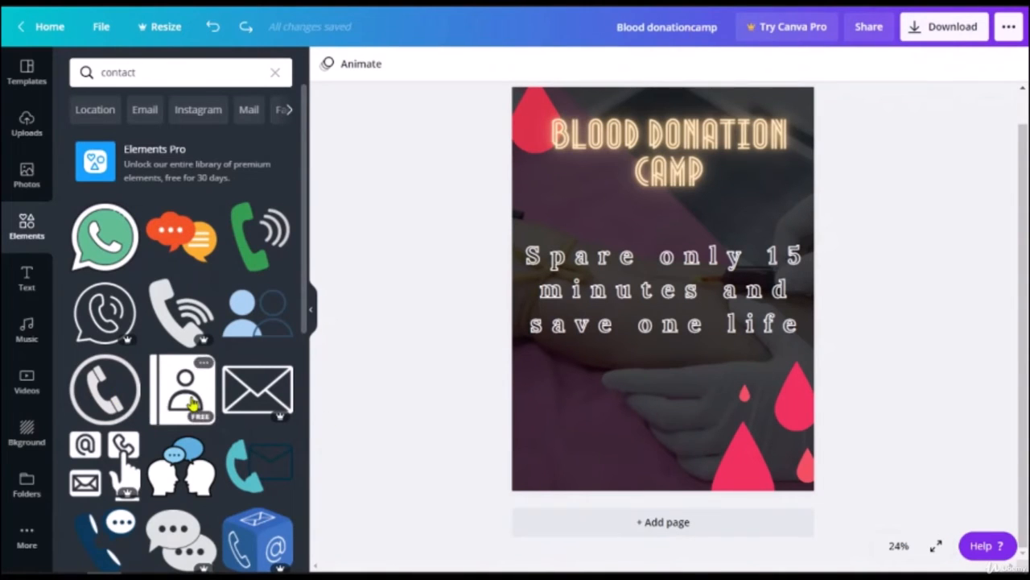
pyautogui.scroll(-3, 193, 403)
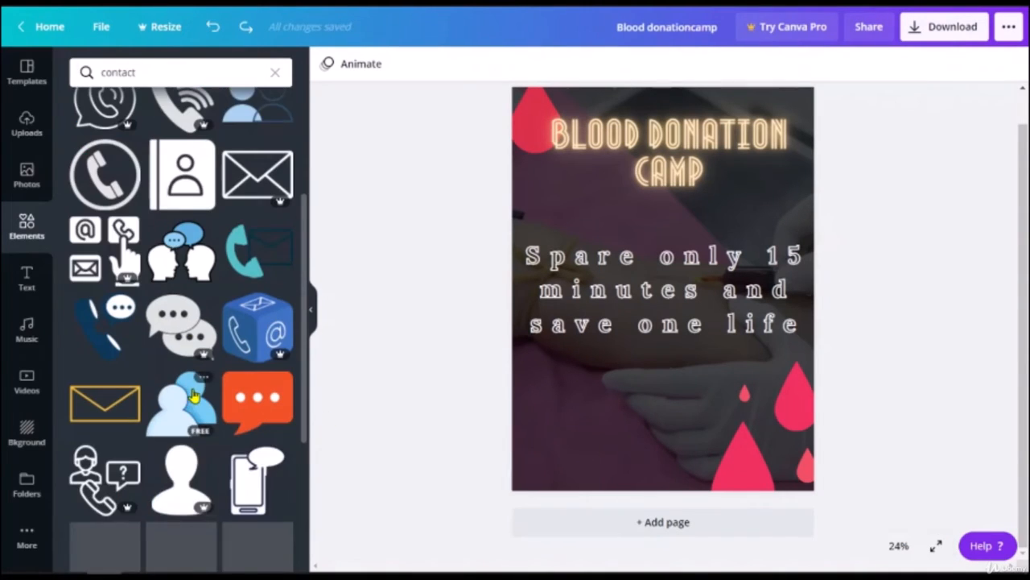
pyautogui.click(83, 416)
pyautogui.moveTo(628, 284); pyautogui.dragTo(568, 425)
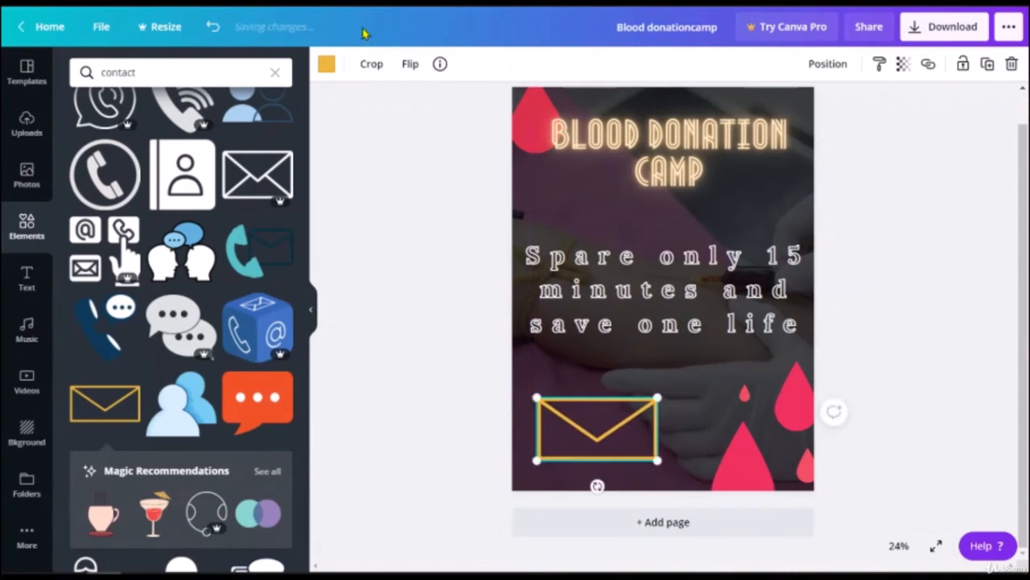
# Step: Recolour the envelope outline red and shrink it to about half size at bottom-left
pyautogui.click(325, 66)
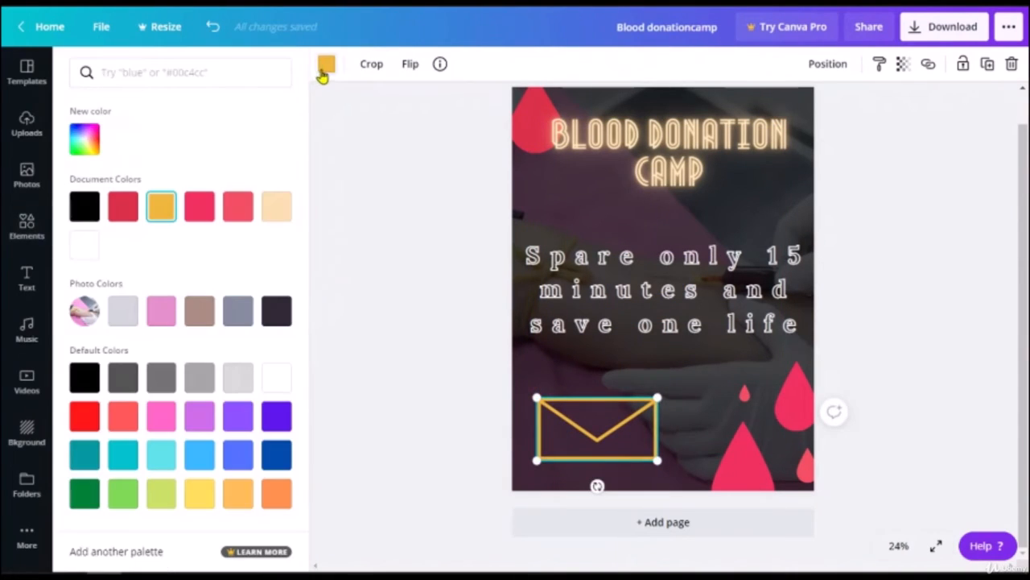
pyautogui.click(117, 208)
pyautogui.click(439, 339)
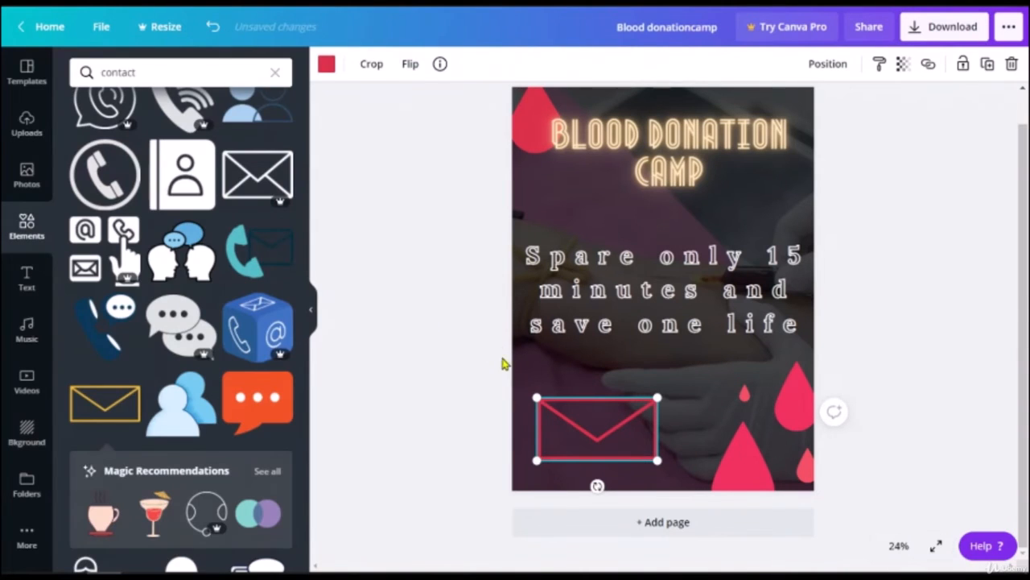
pyautogui.moveTo(658, 459); pyautogui.dragTo(547, 424)
pyautogui.click(406, 440)
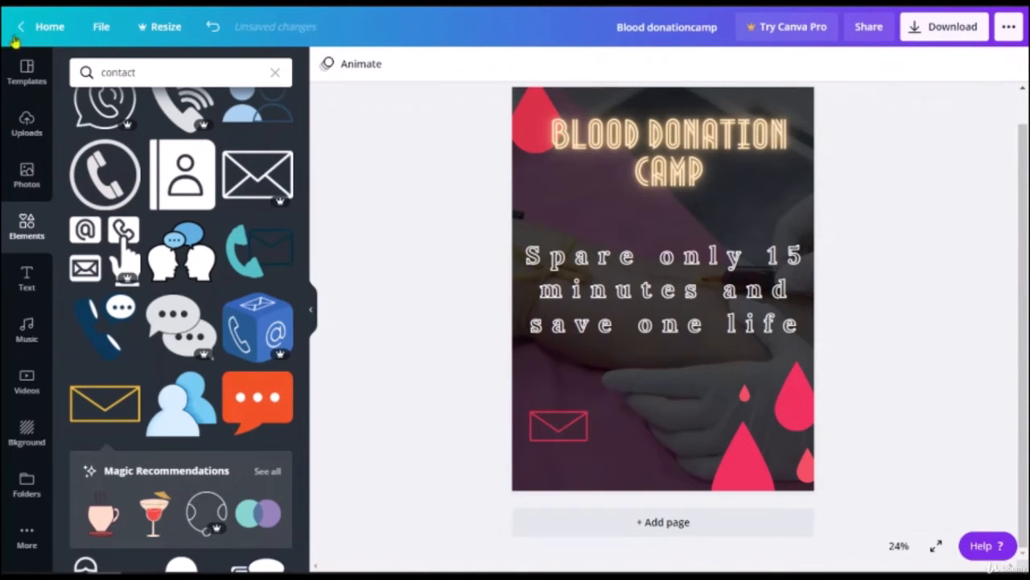
# Step: Try red and brown colour swatches on the 'fun' text
pyautogui.click(31, 275)
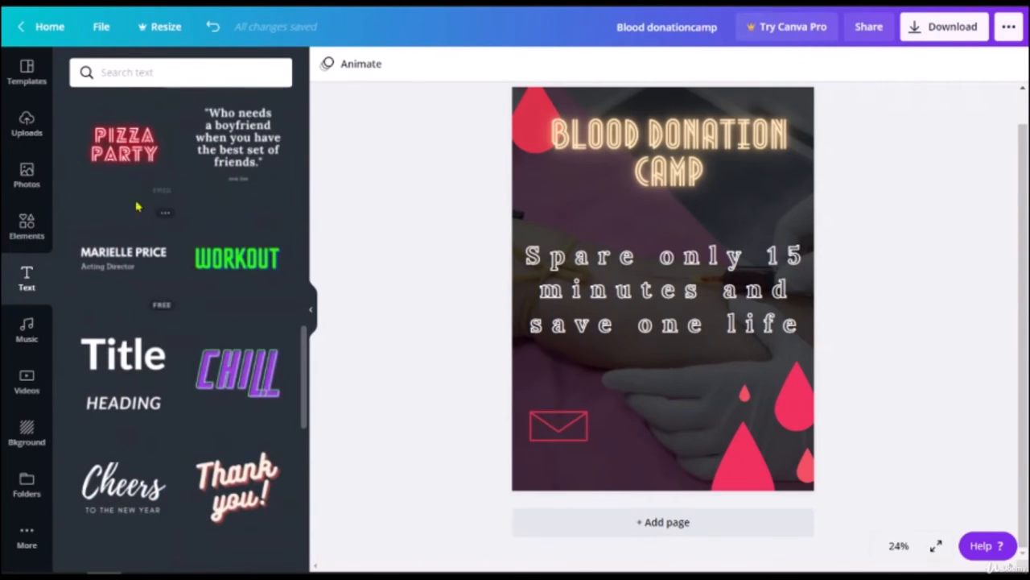
pyautogui.scroll(-2, 141, 201)
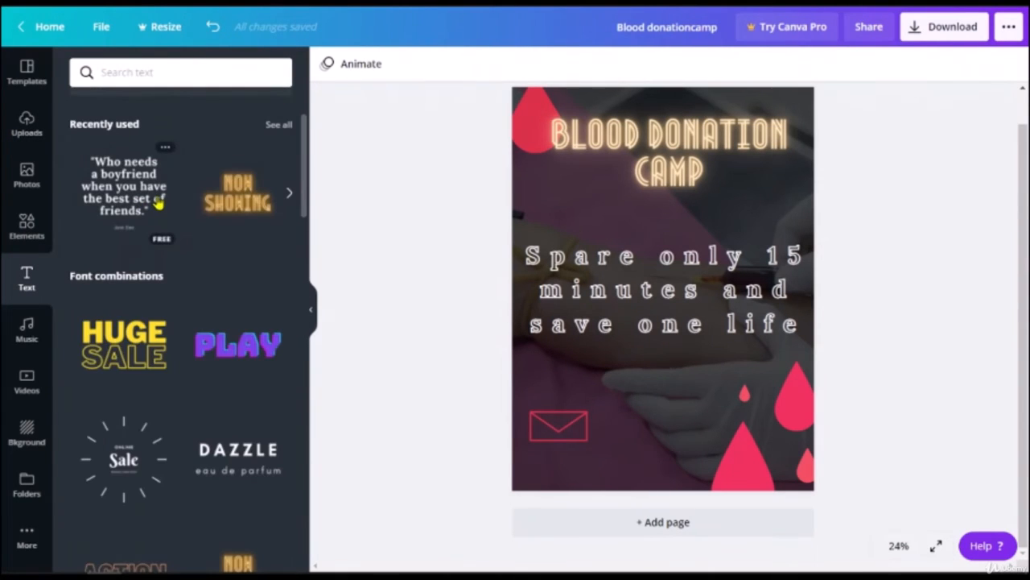
pyautogui.scroll(-4, 180, 385)
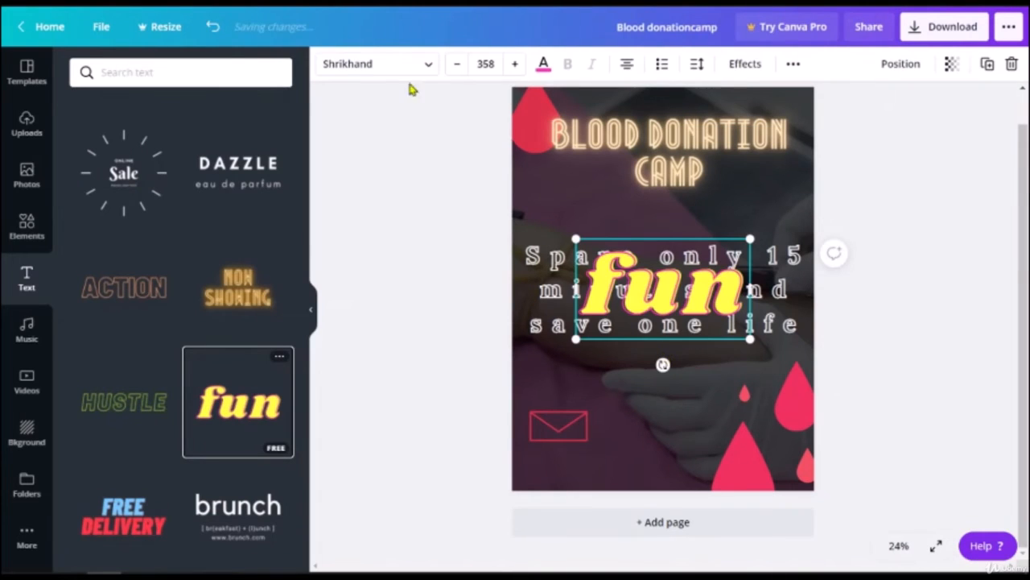
pyautogui.click(543, 63)
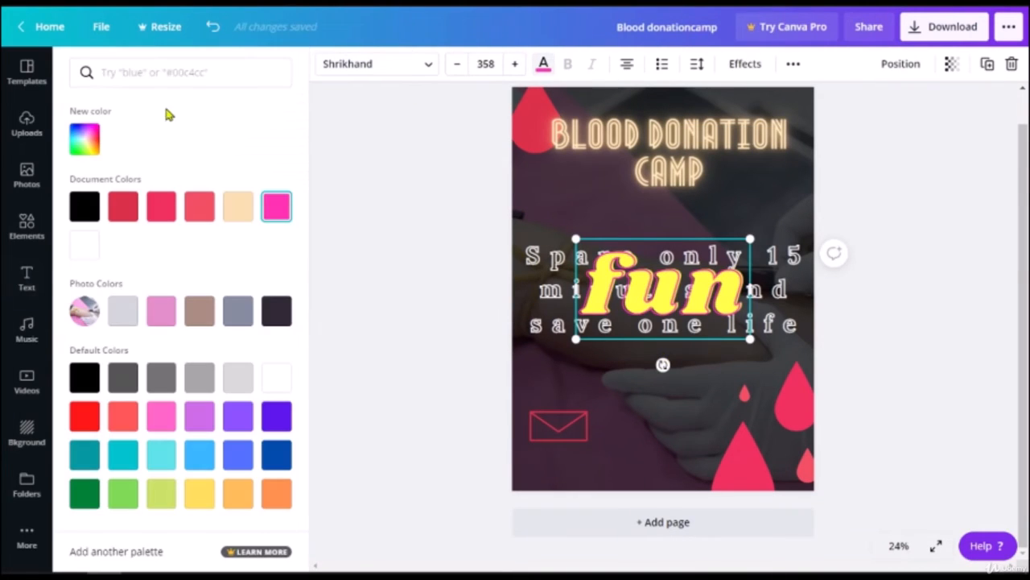
pyautogui.click(118, 206)
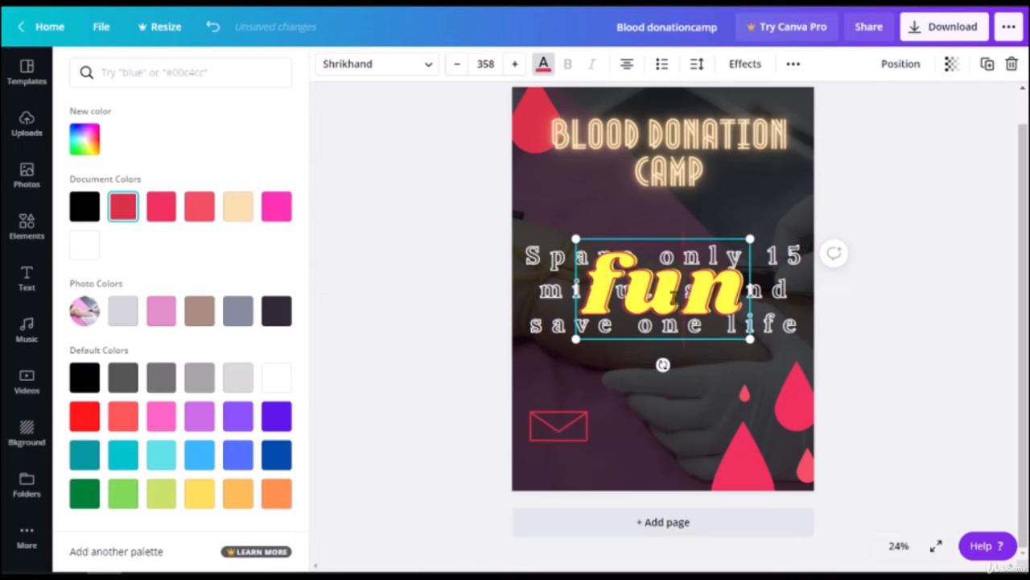
pyautogui.doubleClick(675, 296)
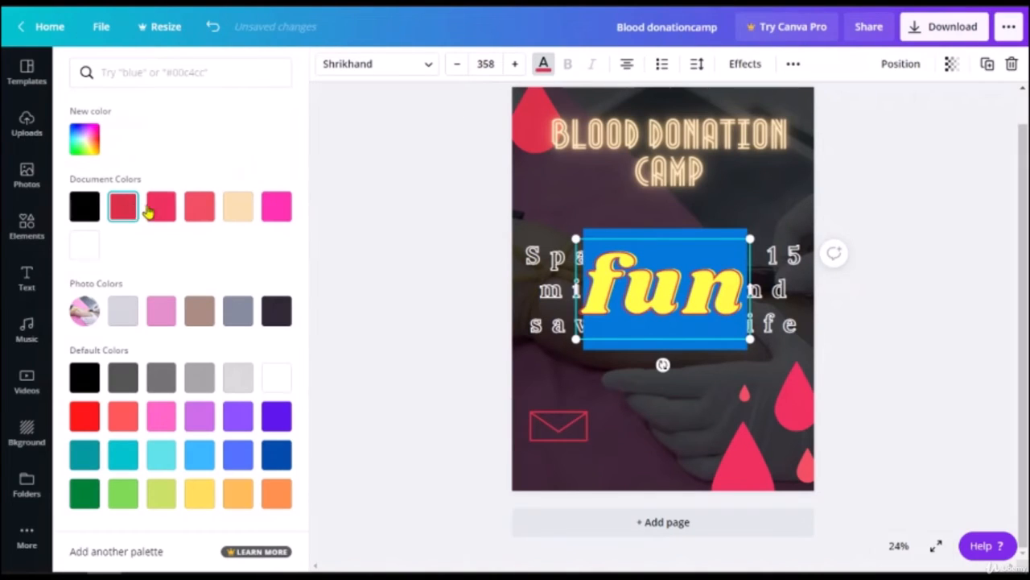
pyautogui.click(200, 312)
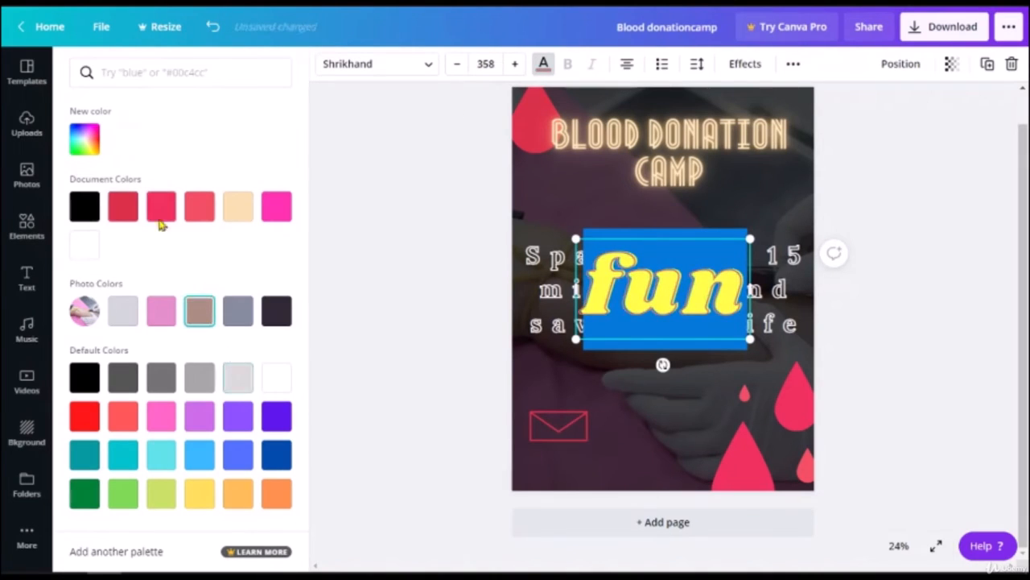
pyautogui.click(126, 206)
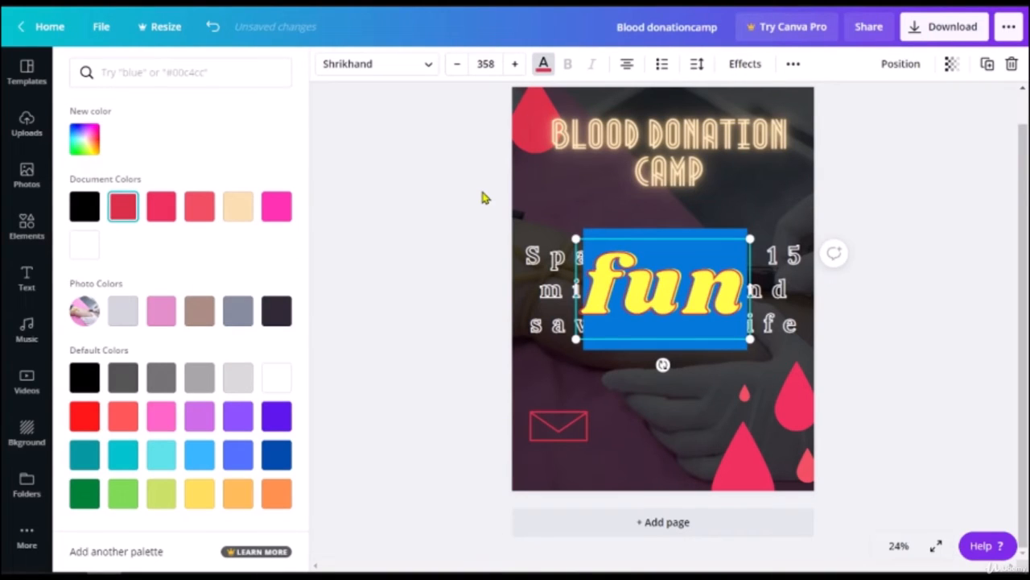
# Step: Remove the 'fun' text and browse the Text panel styles
pyautogui.press('Escape')
pyautogui.click(507, 214)
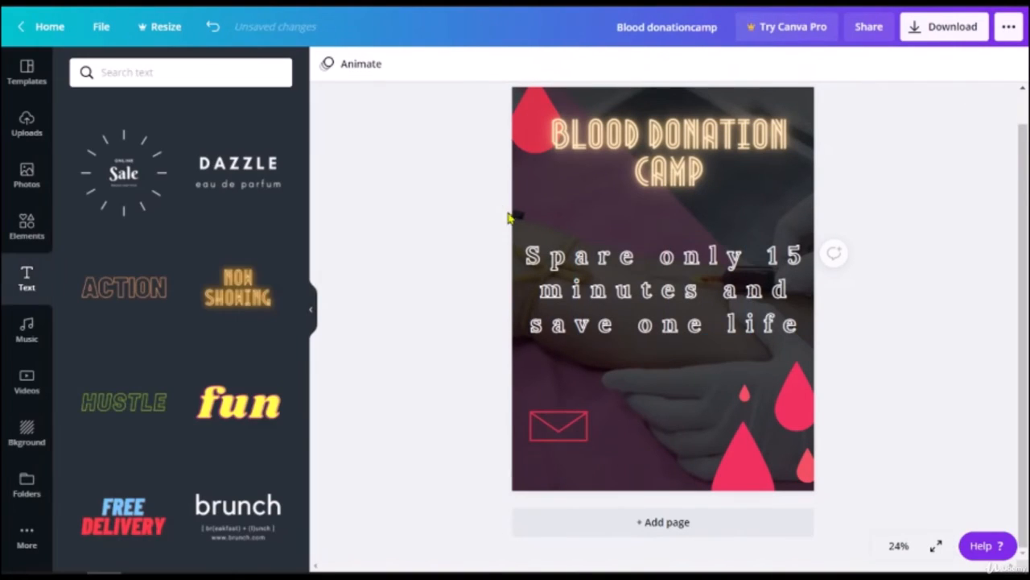
pyautogui.scroll(-3, 115, 392)
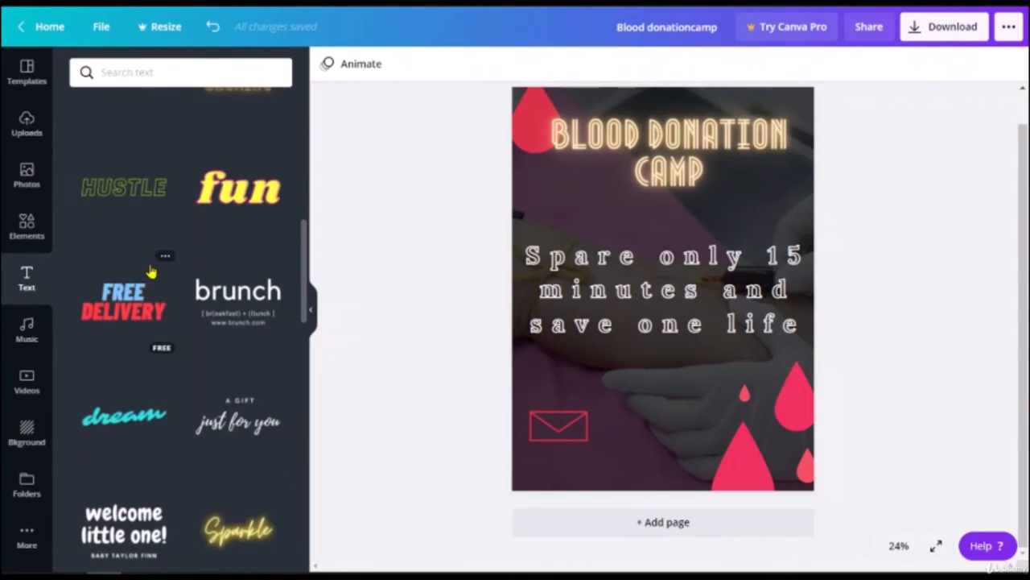
pyautogui.scroll(-6, 147, 345)
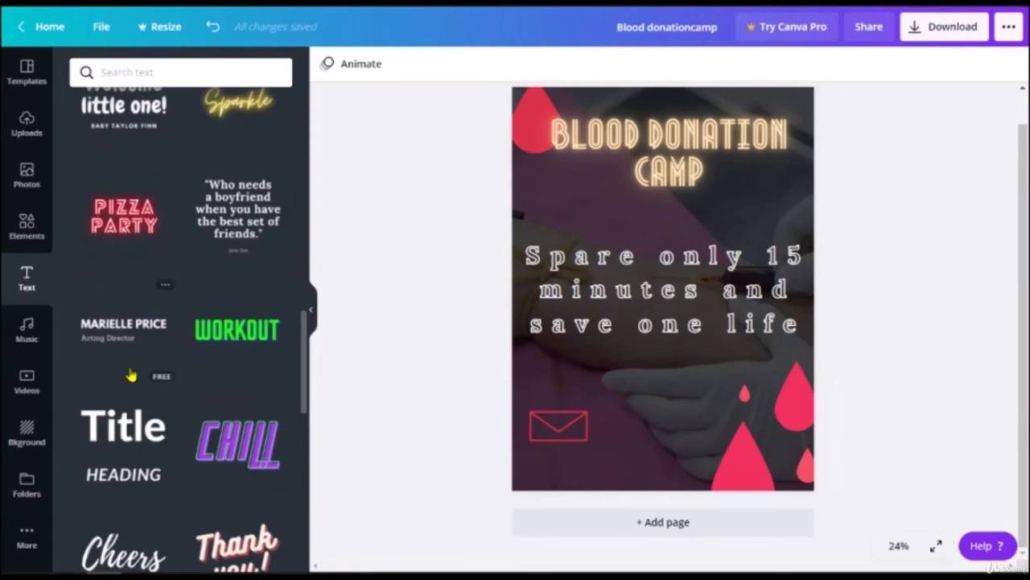
pyautogui.scroll(-2, 134, 373)
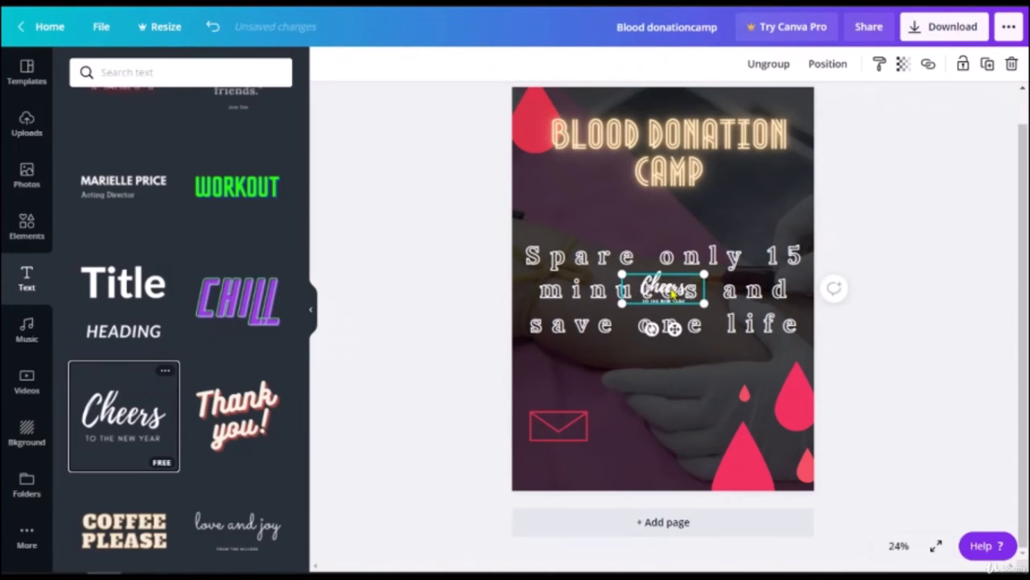
# Step: Enlarge the Cheers text, move it below the slogan, and delete its TO THE NEW YEAR subtitle
pyautogui.moveTo(705, 303); pyautogui.dragTo(821, 396)
pyautogui.moveTo(715, 322); pyautogui.dragTo(631, 383)
pyautogui.click(363, 407)
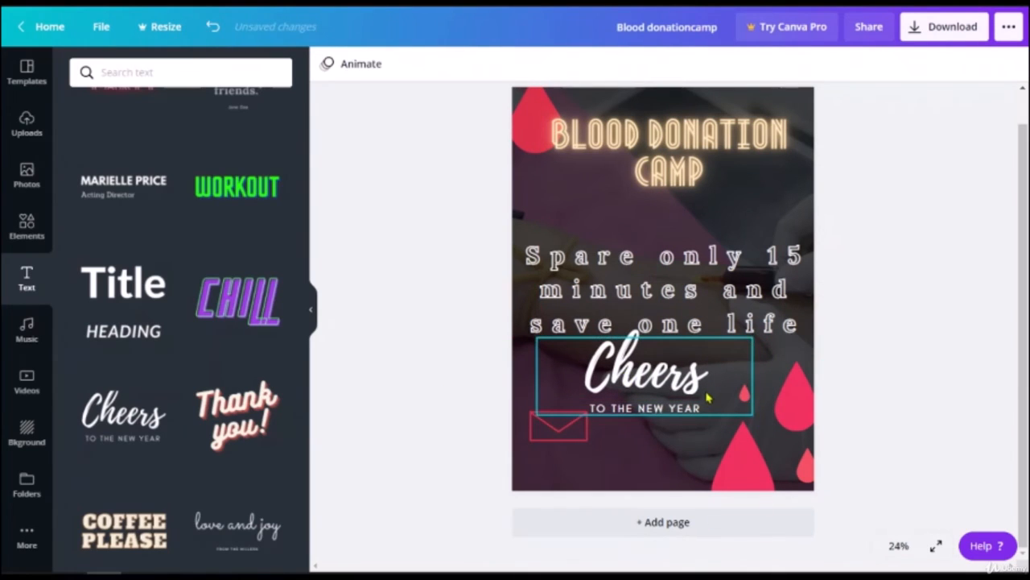
pyautogui.click(691, 412)
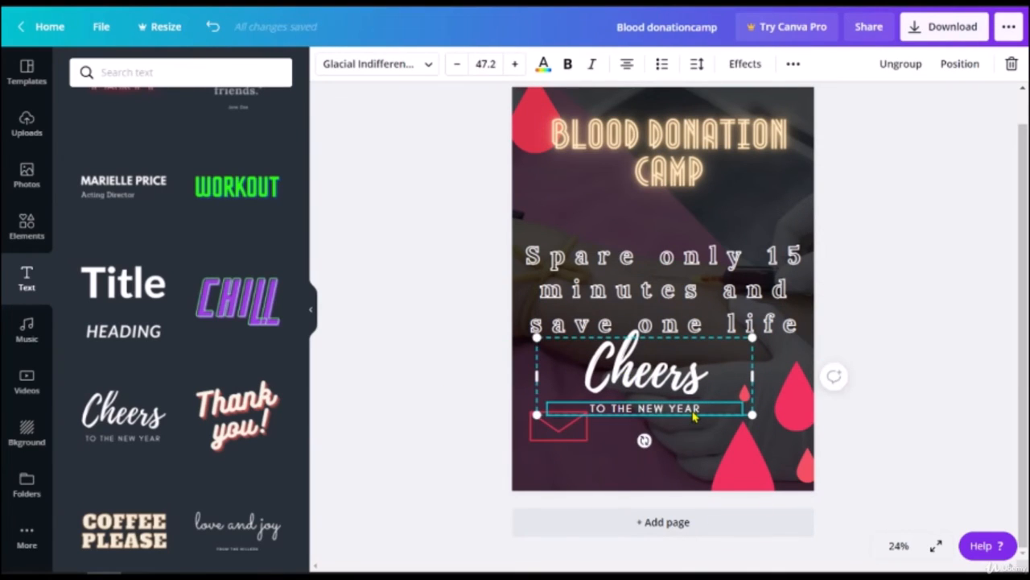
pyautogui.press('Delete')
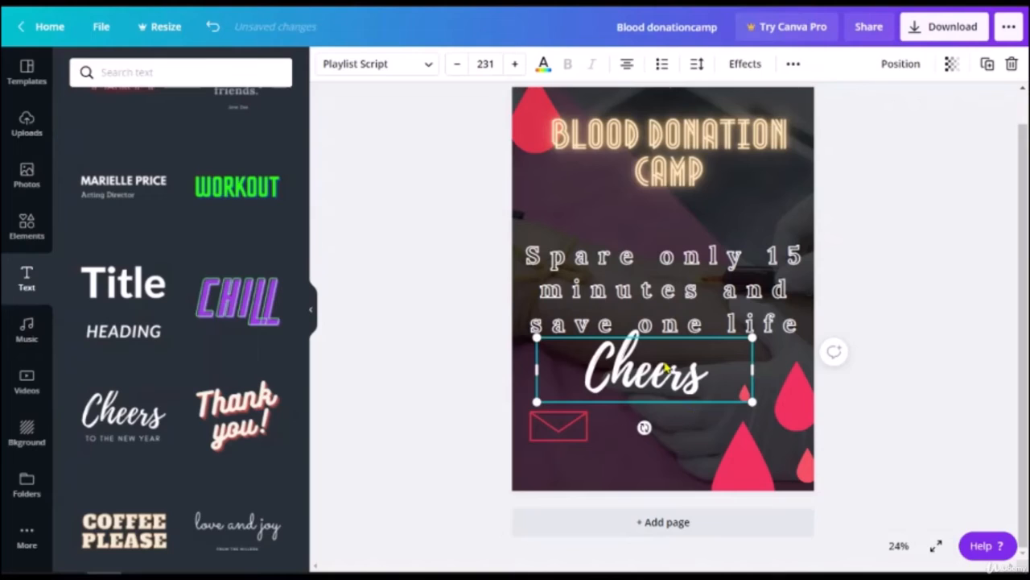
# Step: Replace 'Cheers' with a sample phone number and shrink it above the envelope
pyautogui.doubleClick(665, 367)
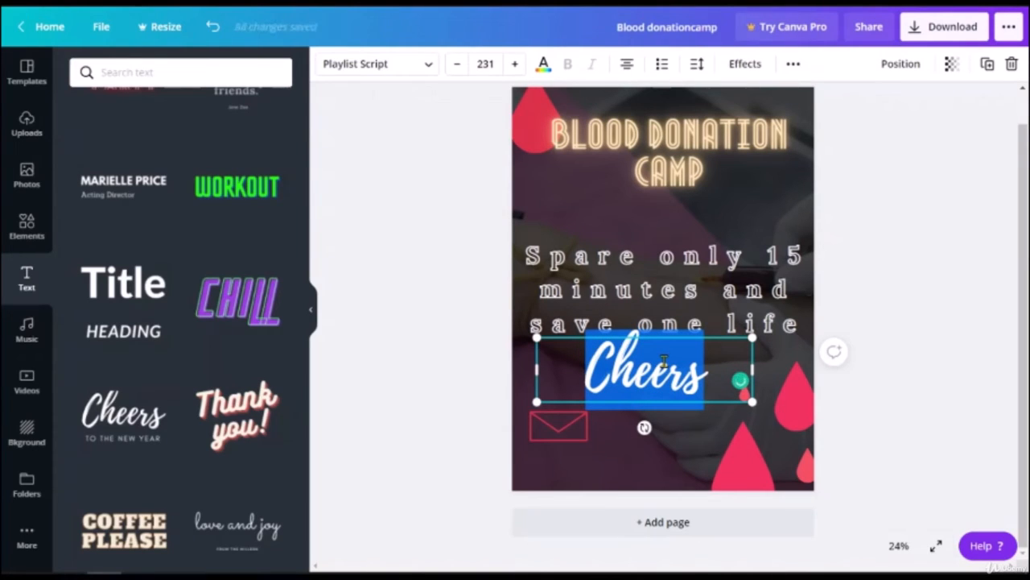
pyautogui.write('12')
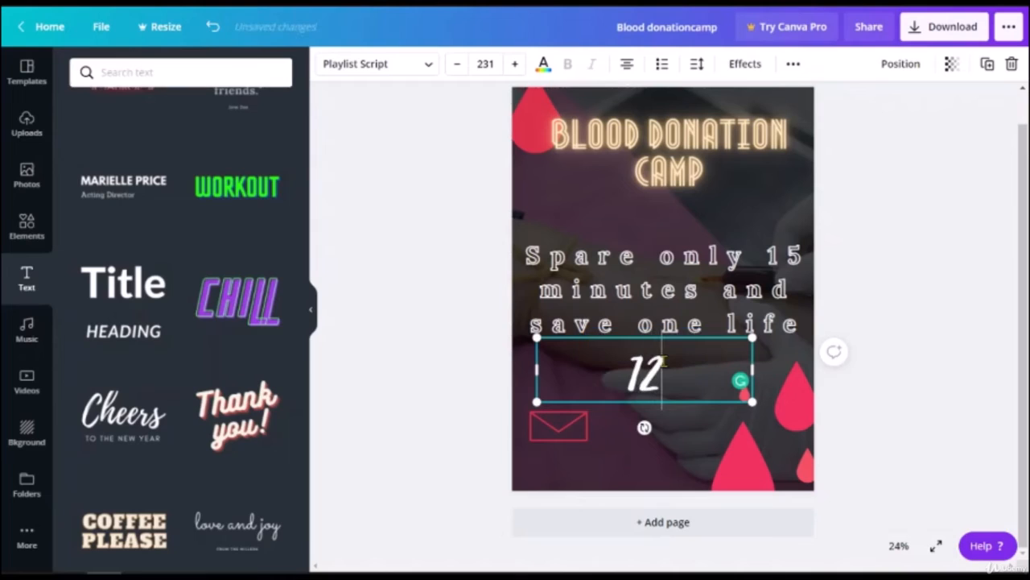
pyautogui.write('34566')
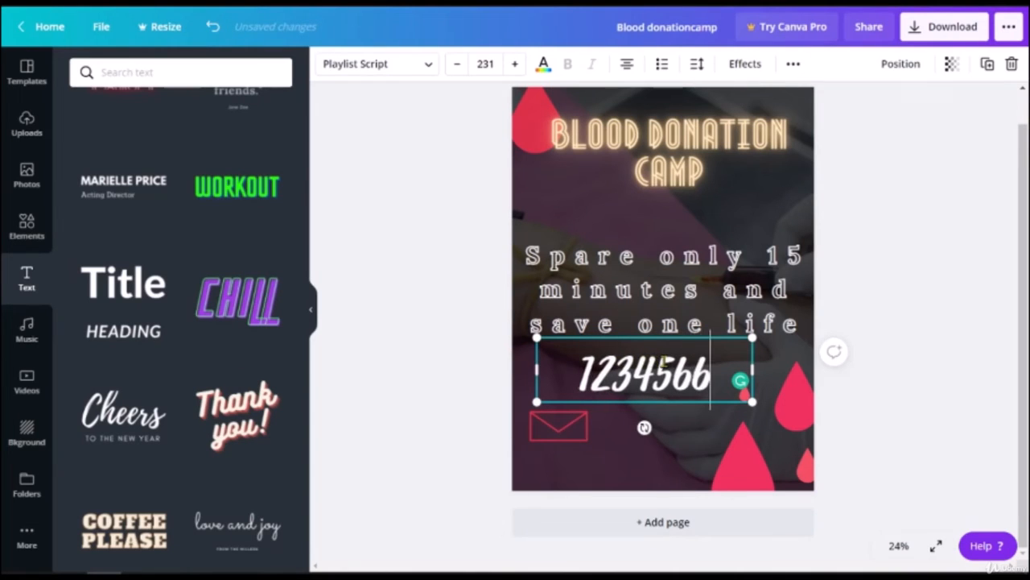
pyautogui.press('BackSpace')
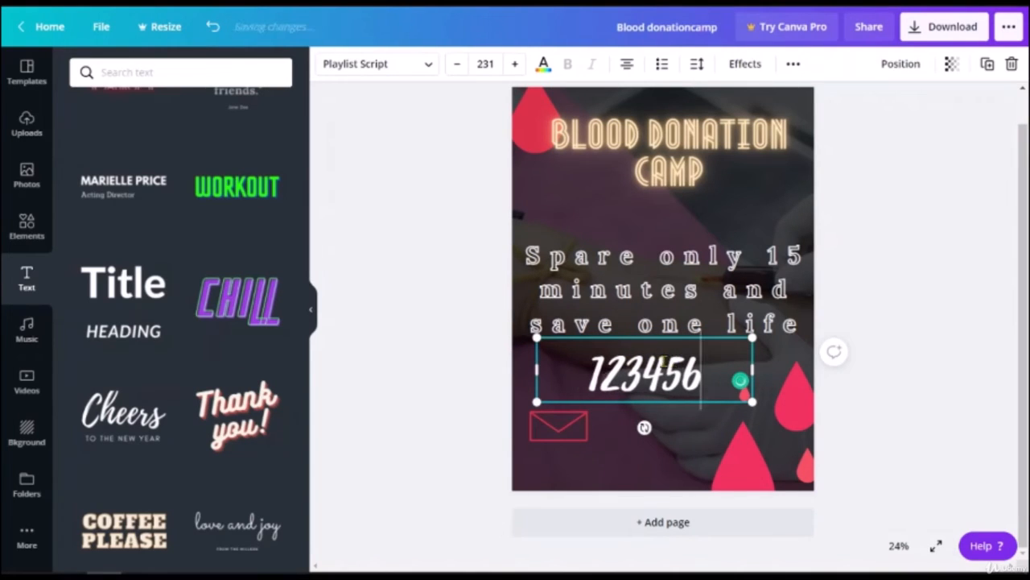
pyautogui.write('789')
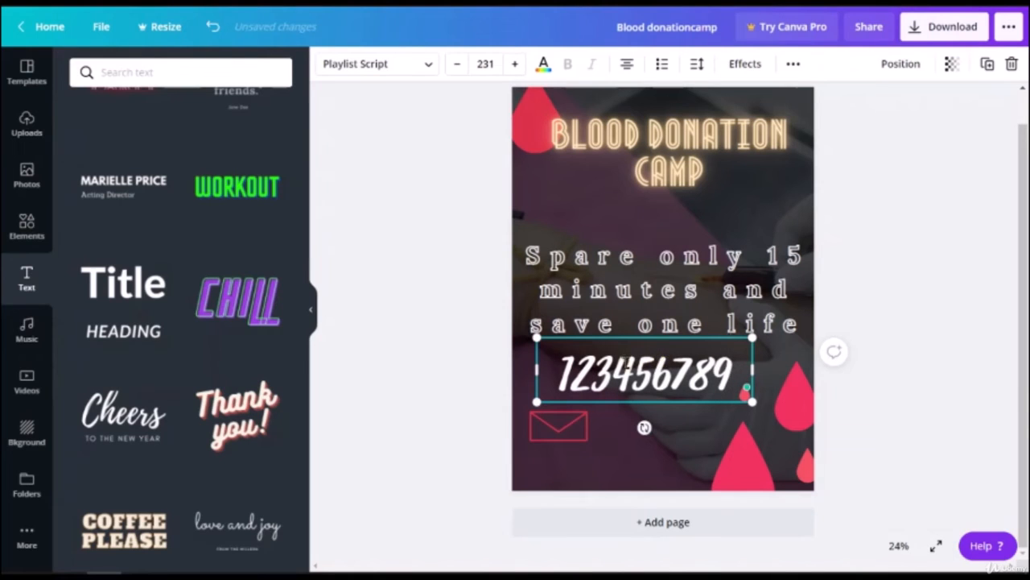
pyautogui.write('+')
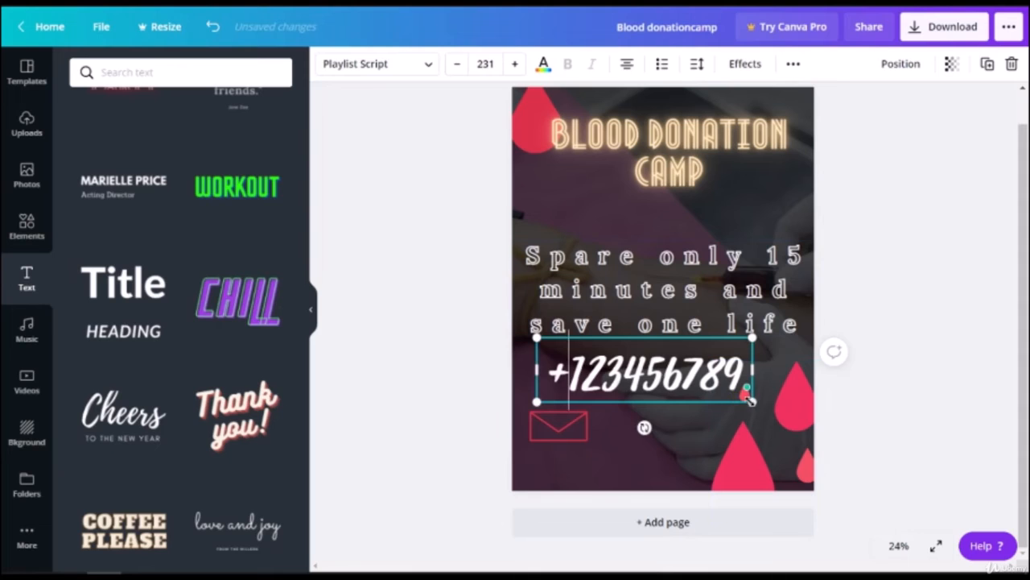
pyautogui.moveTo(750, 400); pyautogui.dragTo(690, 385)
pyautogui.click(558, 468)
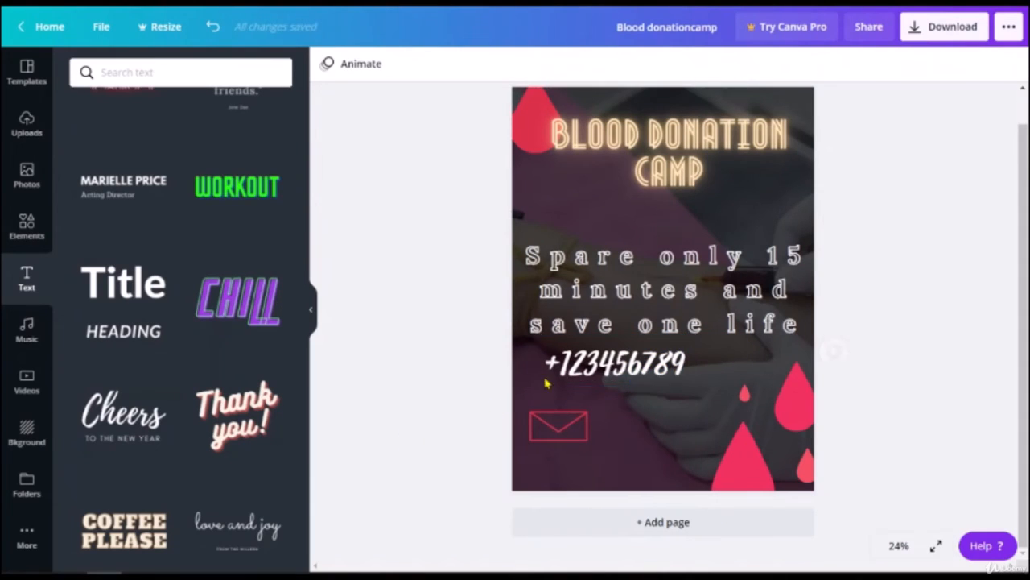
pyautogui.moveTo(607, 364); pyautogui.dragTo(599, 461)
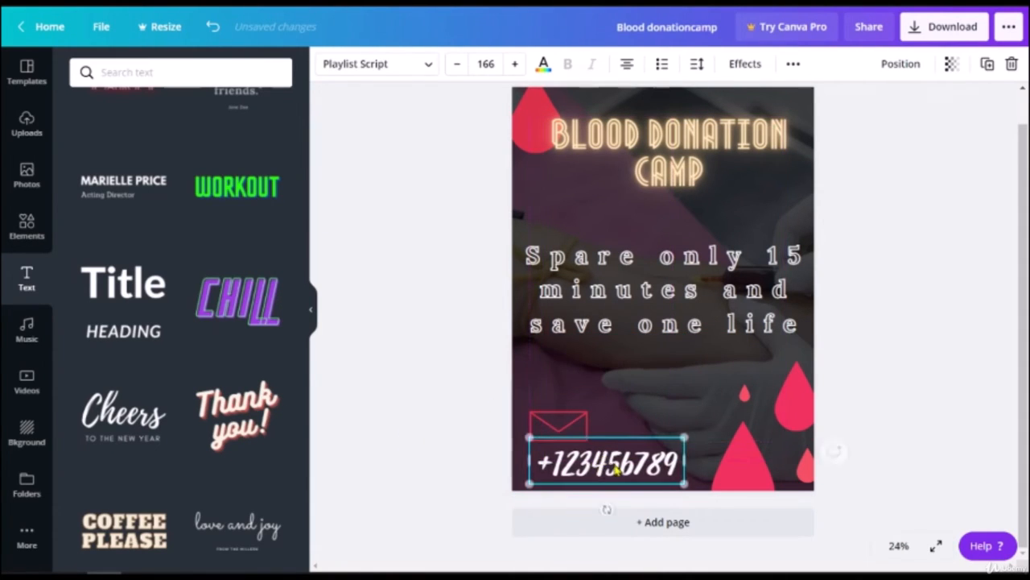
pyautogui.doubleClick(617, 465)
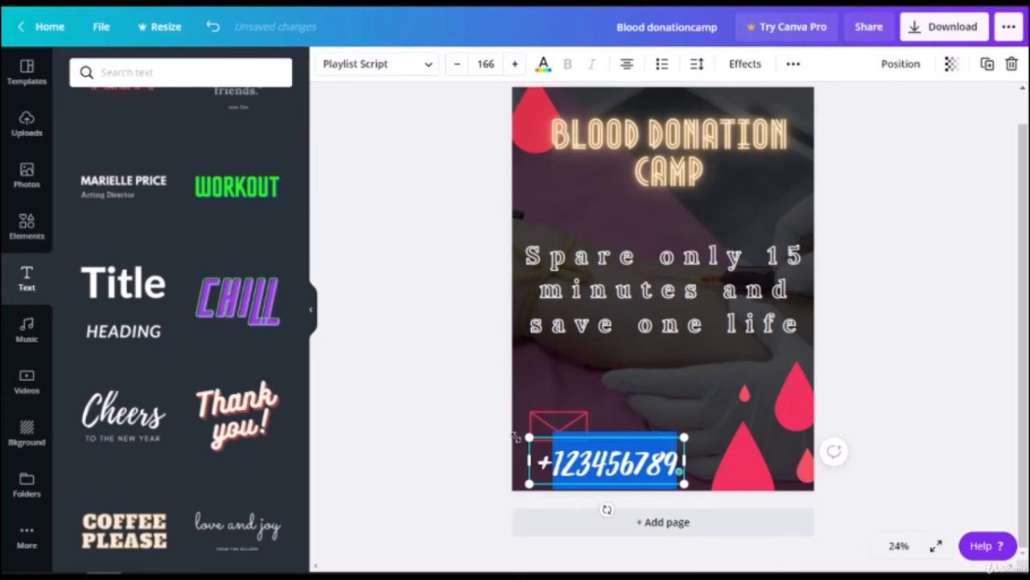
pyautogui.press('BackSpace')
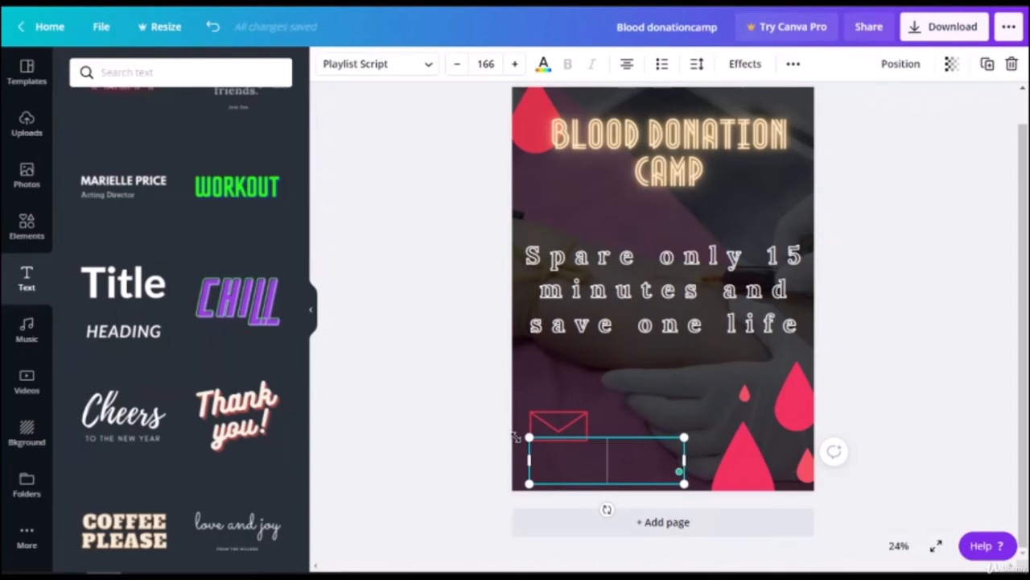
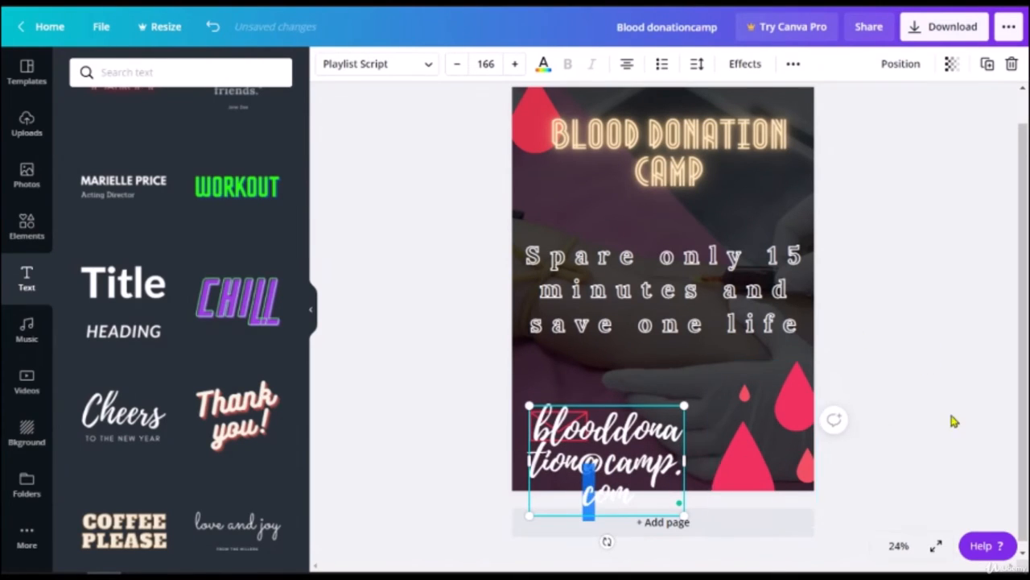
# Step: Widen and resize the email text so it fits on one line just above the envelope icon
pyautogui.moveTo(627, 437); pyautogui.dragTo(613, 370)
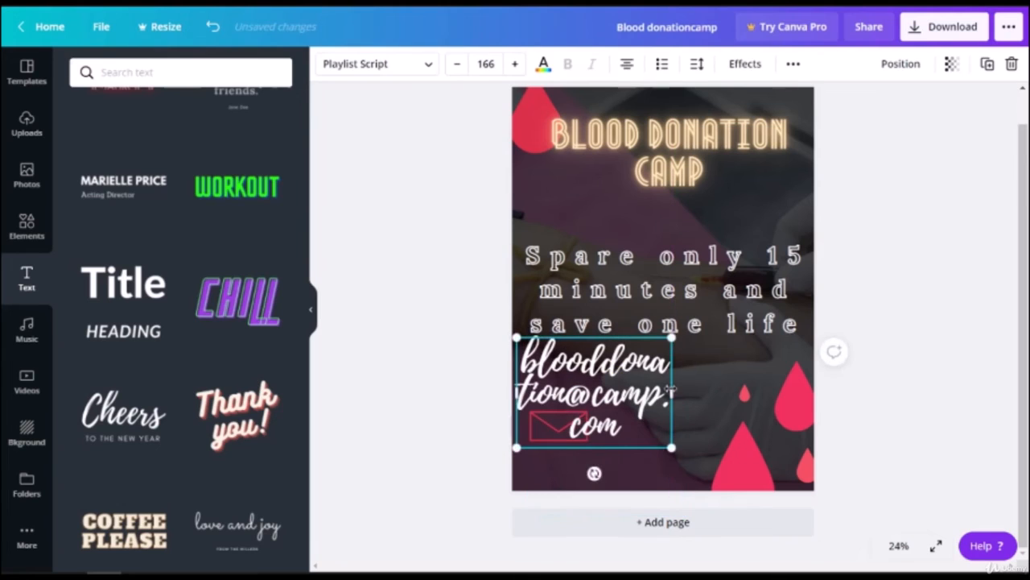
pyautogui.moveTo(673, 393); pyautogui.dragTo(785, 404)
pyautogui.moveTo(694, 398)
pyautogui.mouseDown()
pyautogui.moveTo(688, 425)
pyautogui.moveTo(704, 451)
pyautogui.moveTo(697, 393)
pyautogui.mouseUp()
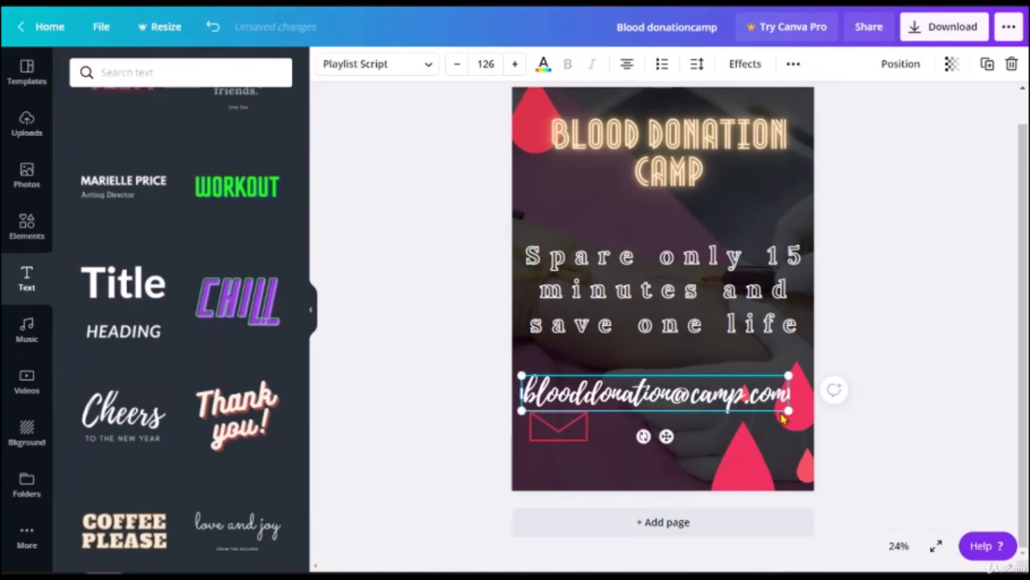
pyautogui.moveTo(787, 411); pyautogui.dragTo(751, 406)
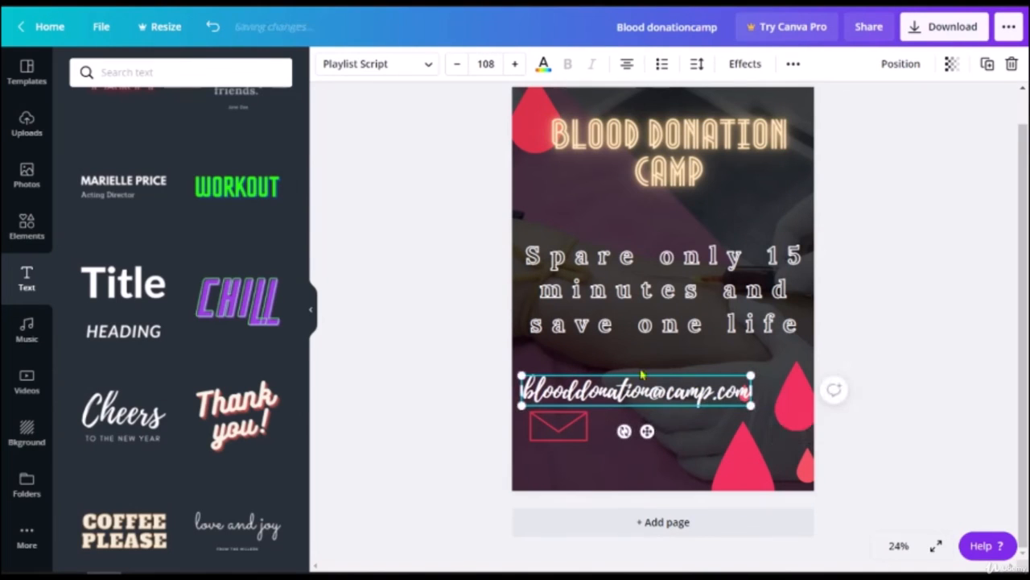
pyautogui.click(435, 384)
pyautogui.click(576, 389)
pyautogui.click(333, 68)
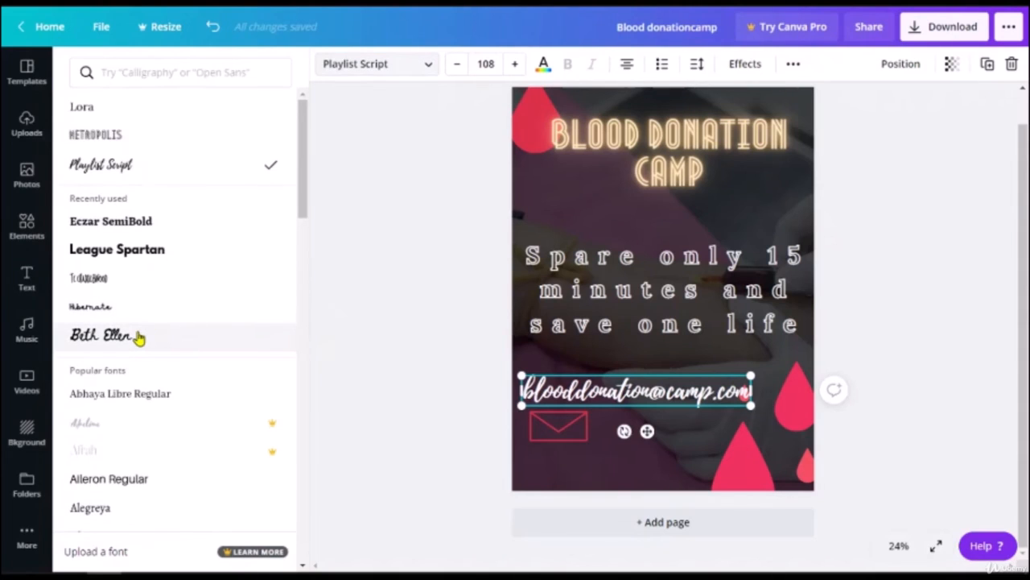
# Step: Try Beth Ellen, Anonymous Pro, Anton and Archivo Black on the email, settling on Arimo
pyautogui.click(138, 339)
pyautogui.scroll(-3, 131, 338)
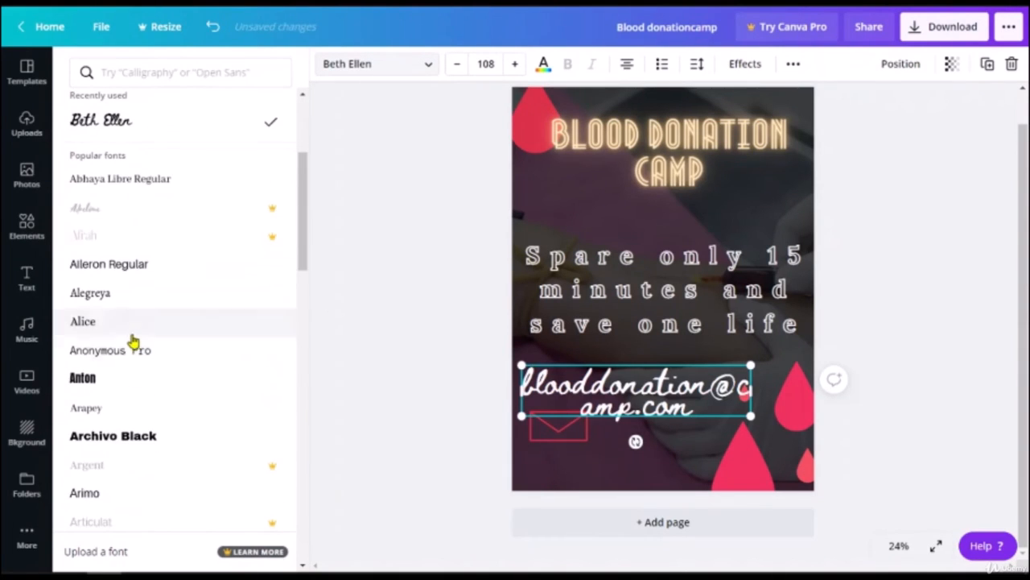
pyautogui.click(116, 362)
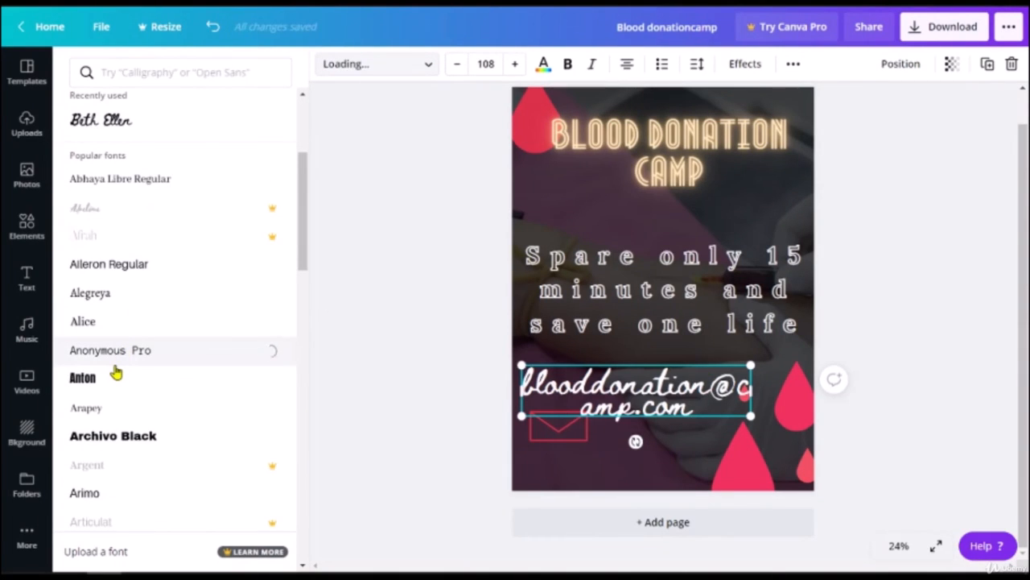
pyautogui.click(109, 381)
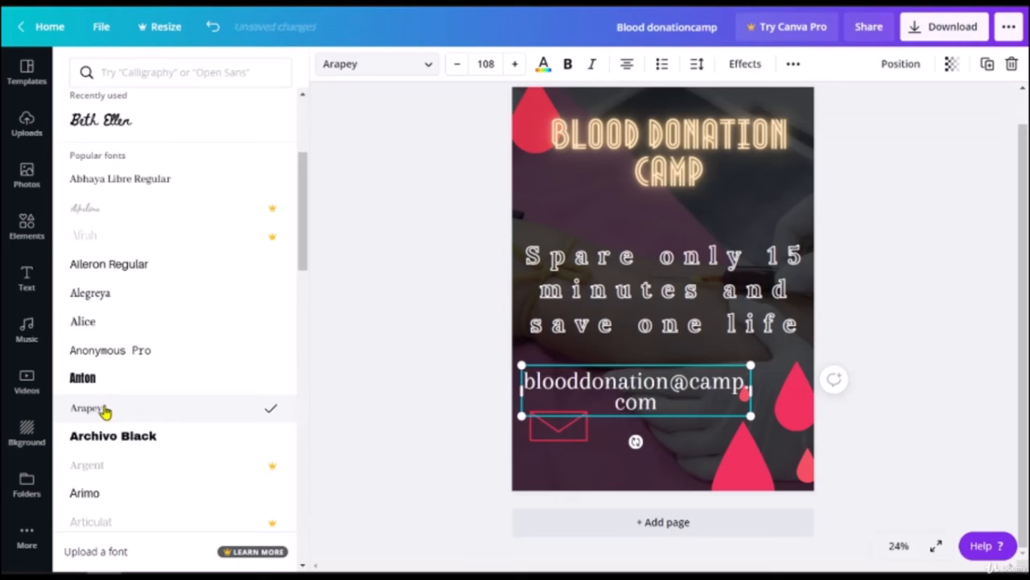
pyautogui.click(119, 435)
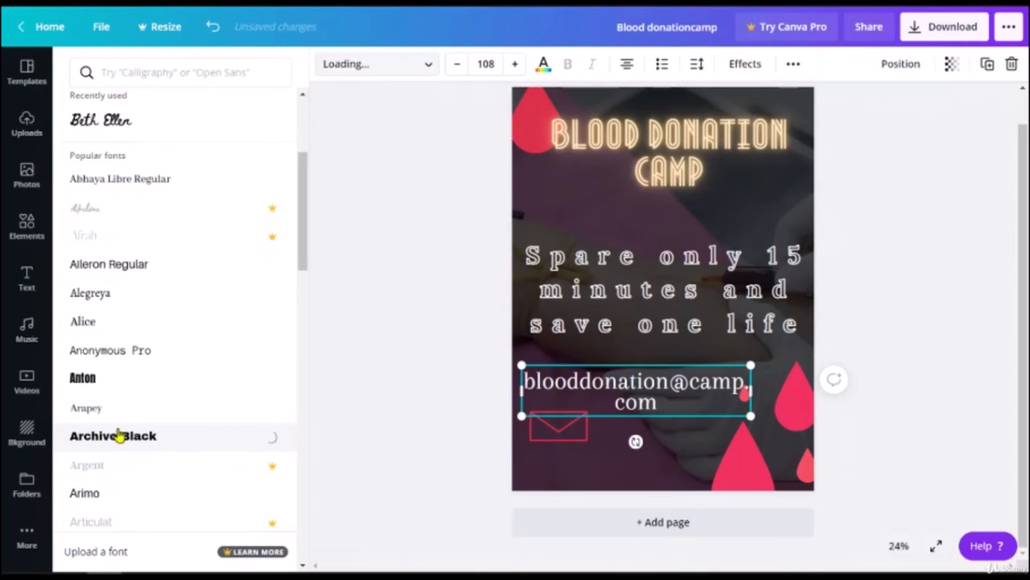
pyautogui.click(104, 498)
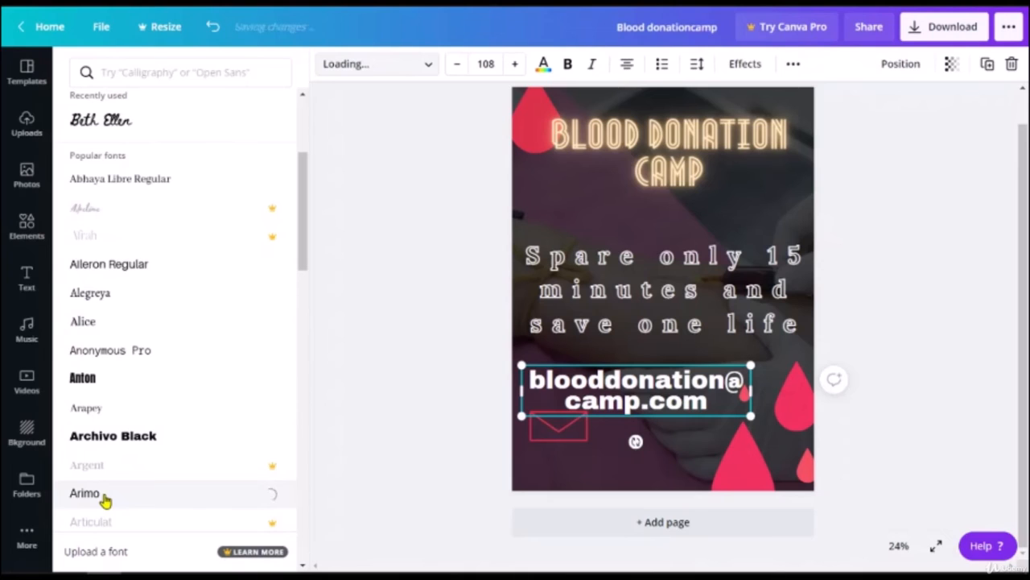
pyautogui.scroll(-2, 118, 473)
# Step: Make the email text bold italic and widen its box to a single line
pyautogui.moveTo(751, 391); pyautogui.dragTo(785, 389)
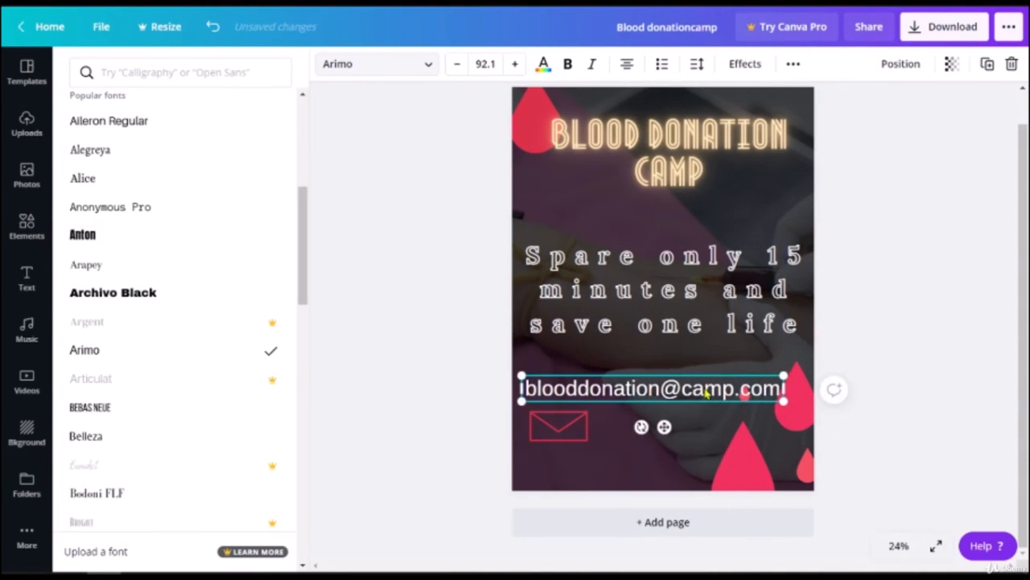
pyautogui.click(574, 64)
pyautogui.click(591, 64)
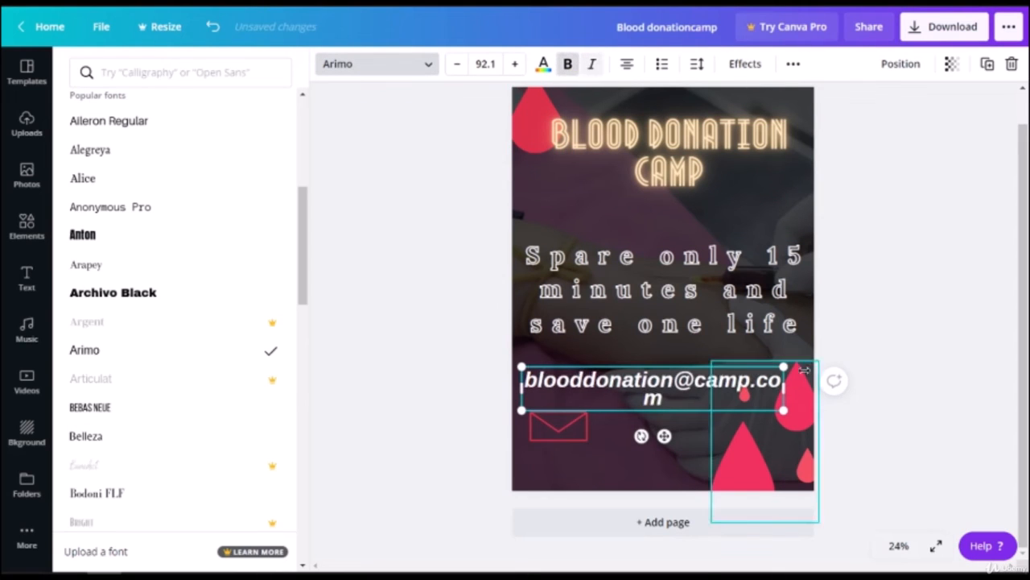
pyautogui.moveTo(801, 389)
pyautogui.mouseDown()
pyautogui.moveTo(821, 393)
pyautogui.moveTo(801, 393)
pyautogui.mouseUp()
# Step: Move the email address below the envelope icon near the poster's bottom
pyautogui.click(631, 378)
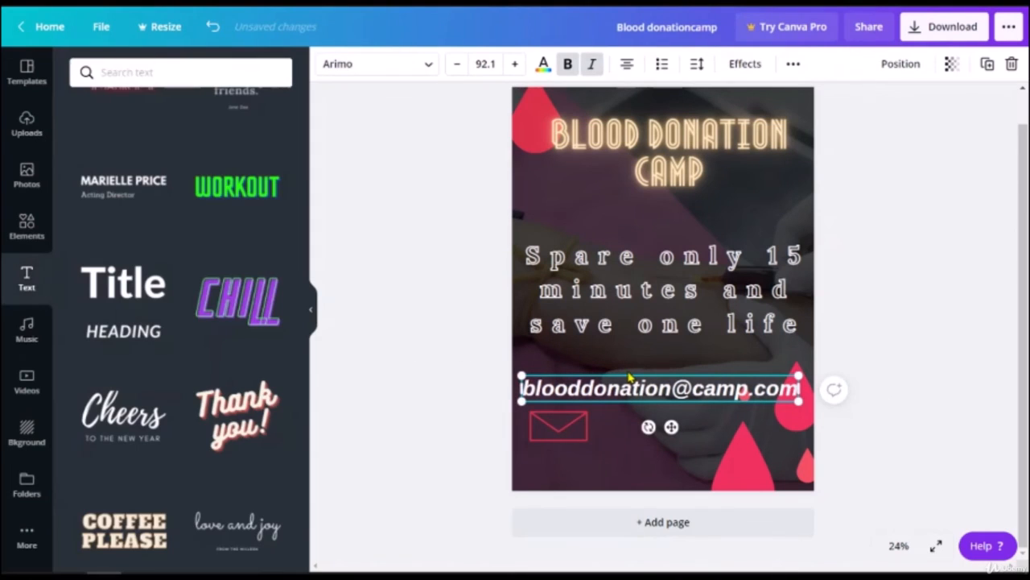
pyautogui.click(624, 368)
pyautogui.moveTo(649, 388); pyautogui.dragTo(655, 449)
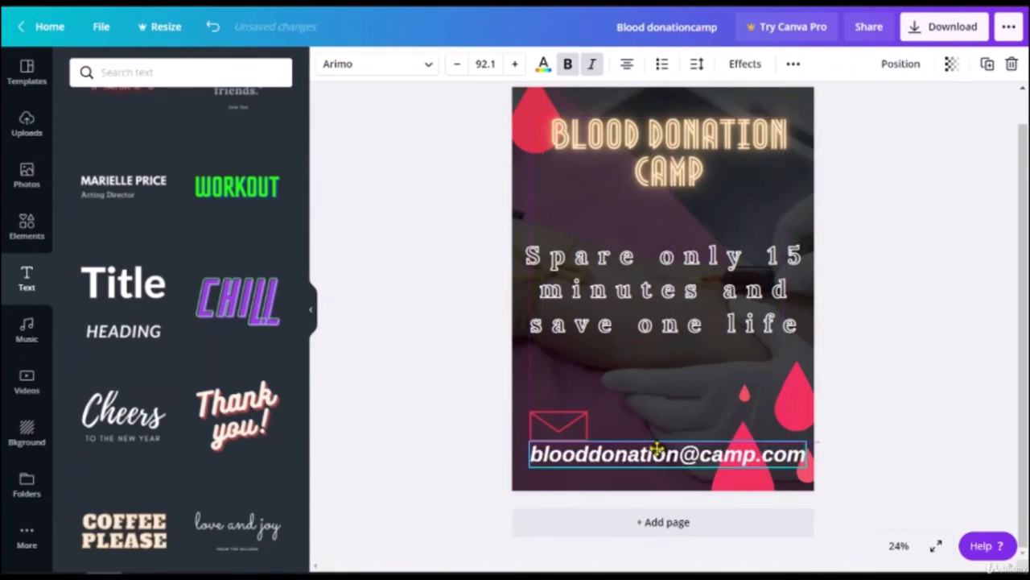
pyautogui.click(419, 400)
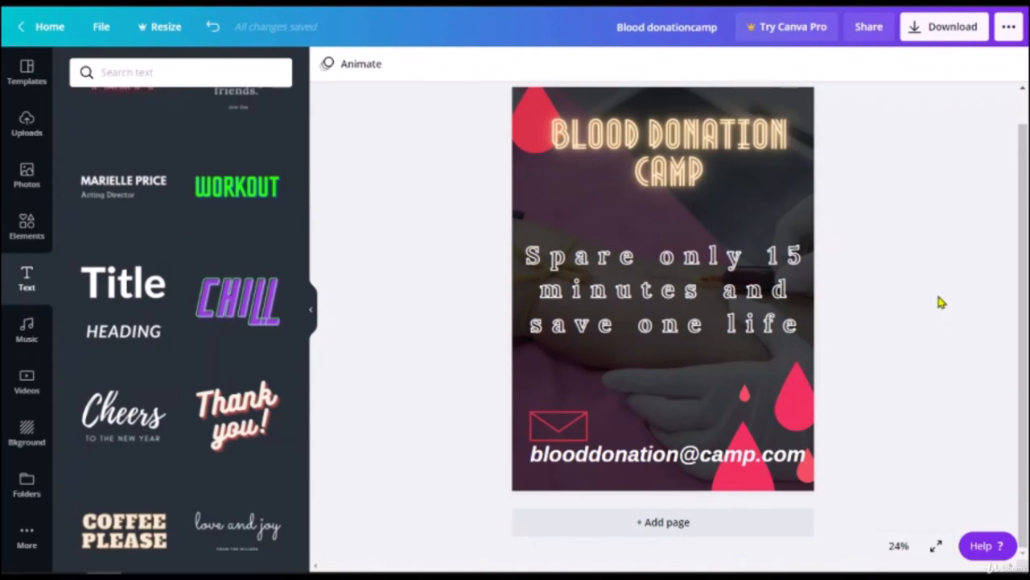
# Step: Rename the design from 'Blood donationcamp' to 'blooddonationcamp'
pyautogui.doubleClick(689, 18)
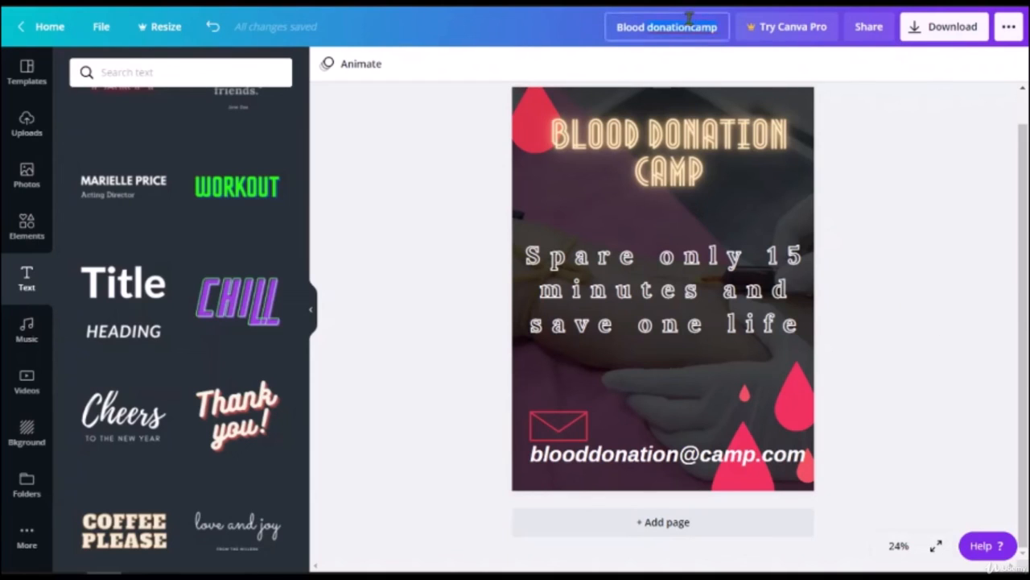
pyautogui.click(849, 99)
pyautogui.click(673, 27)
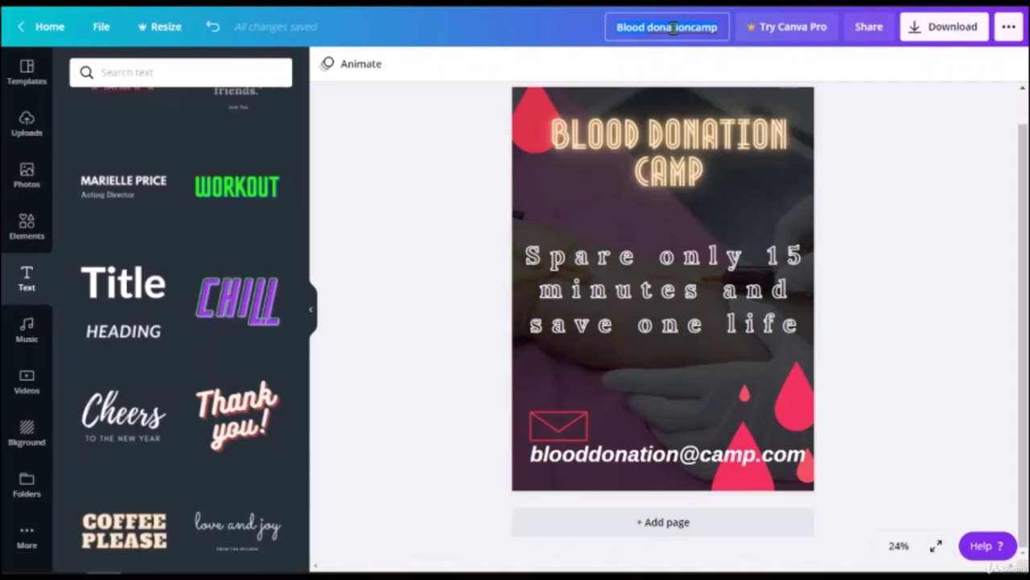
pyautogui.write('gm')
pyautogui.press('BackSpace')
pyautogui.press('BackSpace')
pyautogui.write('bloo')
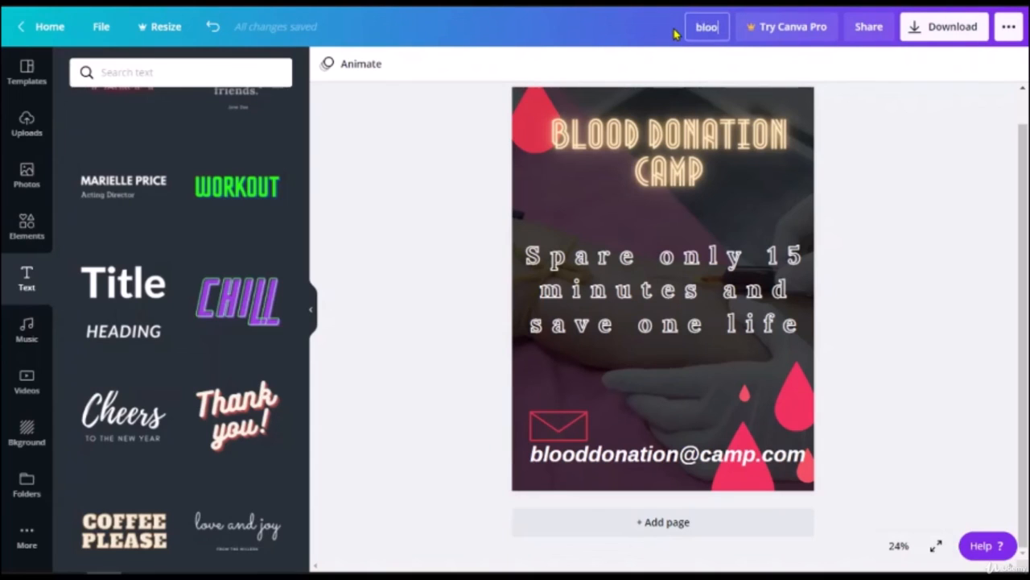
pyautogui.write('ddonationcamp')
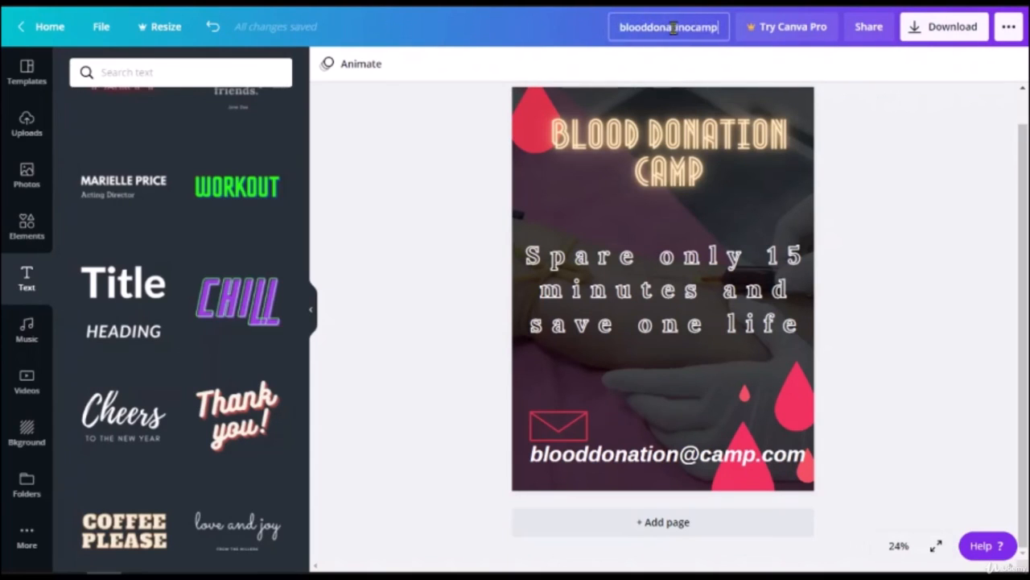
pyautogui.press('BackSpace')
pyautogui.press('BackSpace')
pyautogui.press('BackSpace')
pyautogui.press('BackSpace')
pyautogui.press('BackSpace')
pyautogui.press('BackSpace')
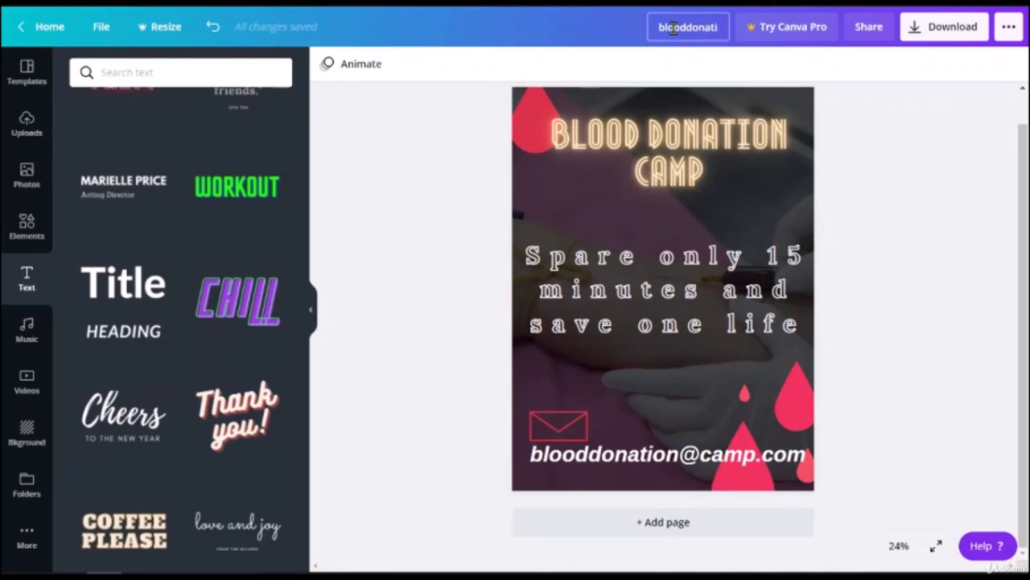
pyautogui.write('oncamp')
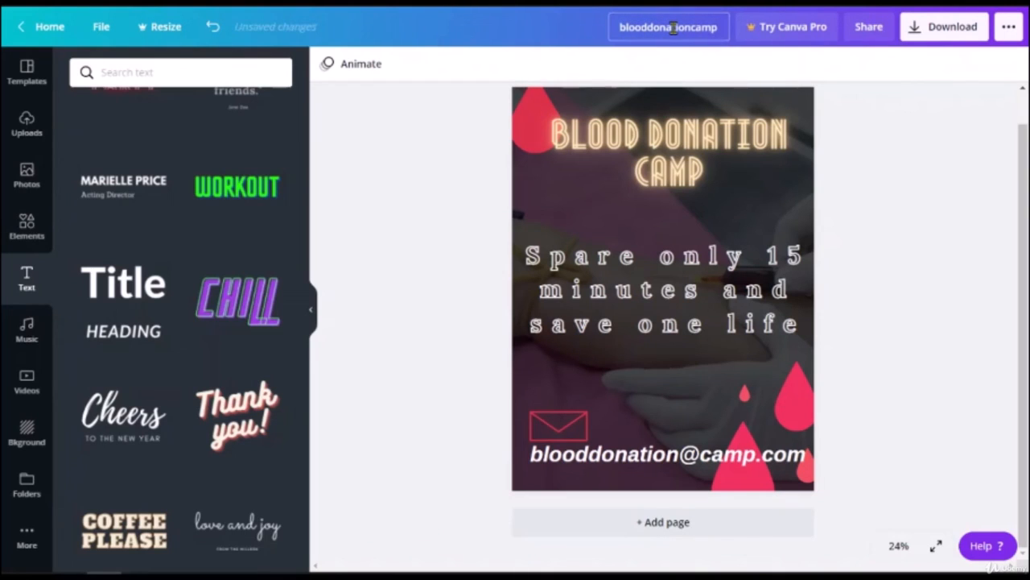
# Step: Download the poster as a PNG file
pyautogui.click(949, 31)
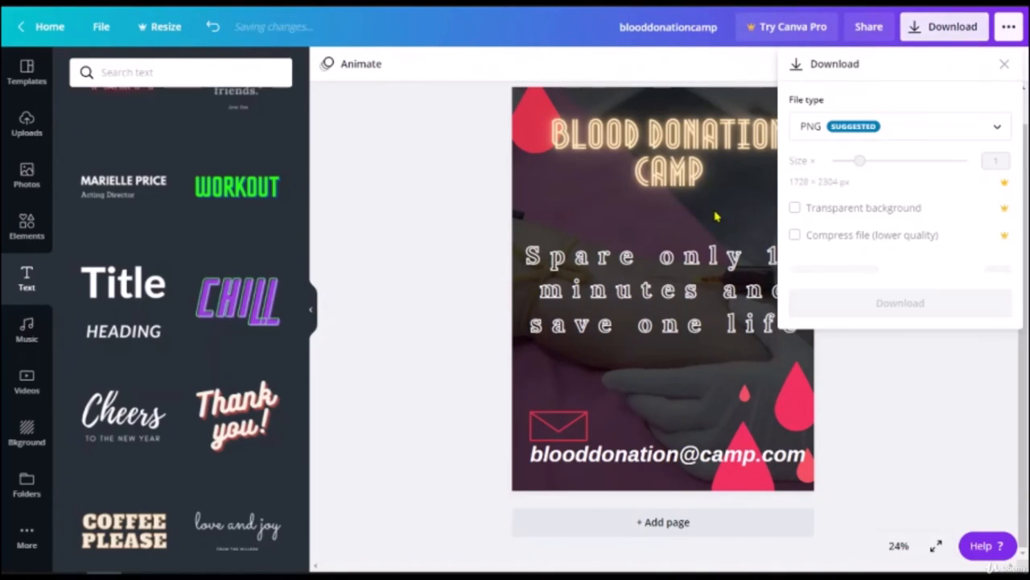
pyautogui.click(890, 292)
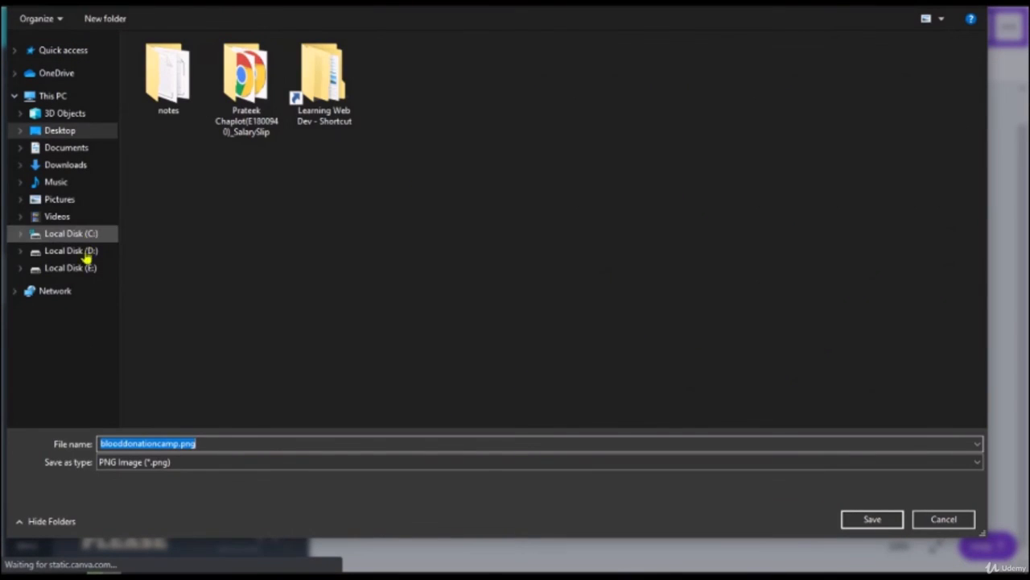
# Step: Save the PNG as 2_Poster.png in D:\Work\Learning\Learning Canva\Canva Mastery Course\Projects, replacing the old file
pyautogui.click(84, 253)
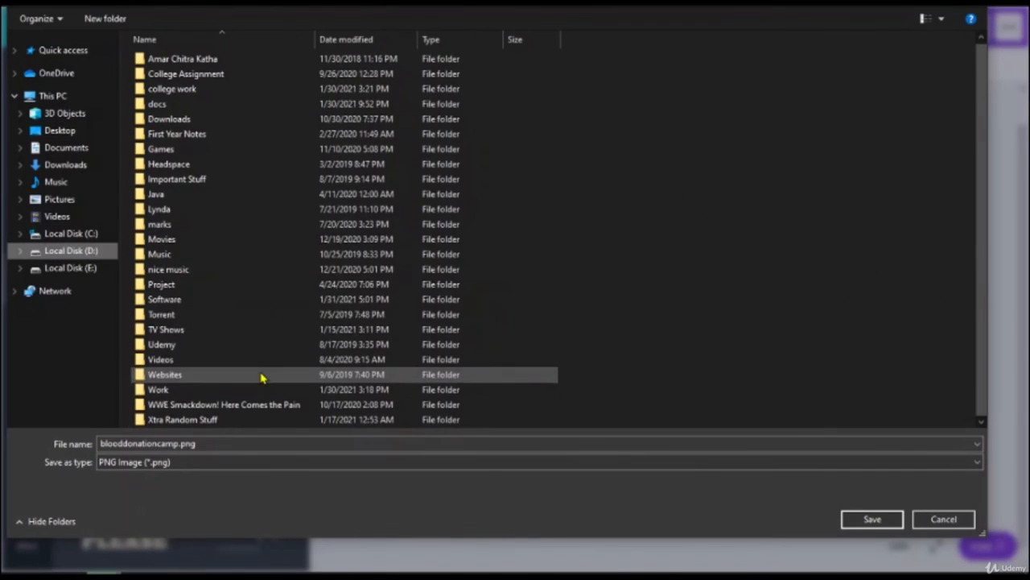
pyautogui.doubleClick(257, 390)
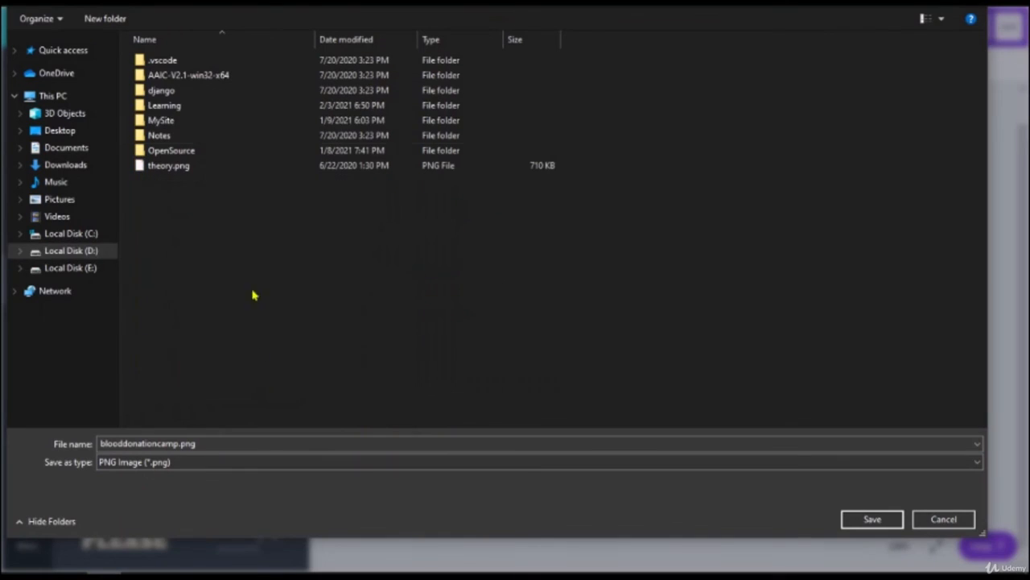
pyautogui.doubleClick(186, 110)
pyautogui.doubleClick(194, 88)
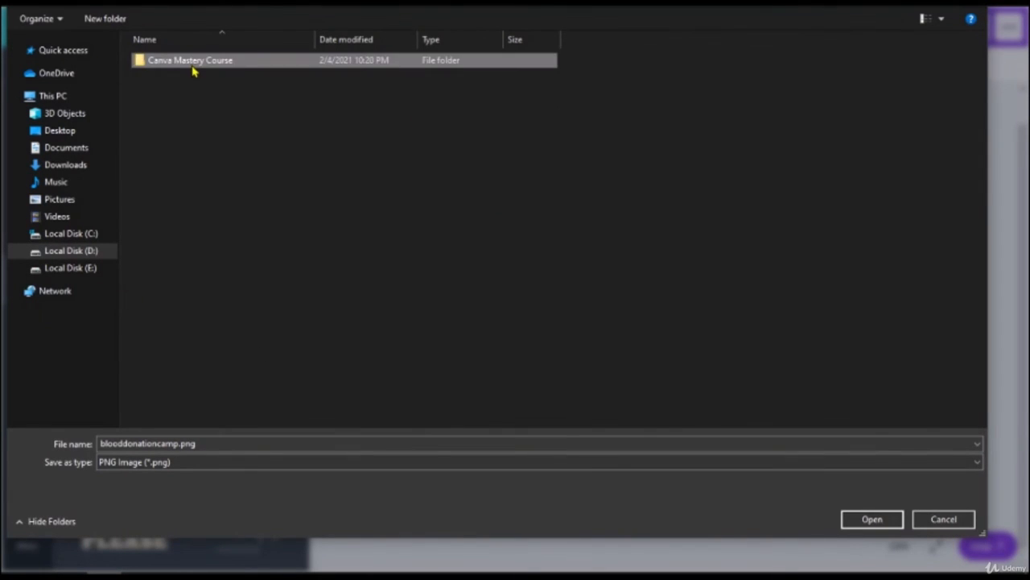
pyautogui.doubleClick(193, 71)
pyautogui.doubleClick(179, 84)
pyautogui.click(247, 98)
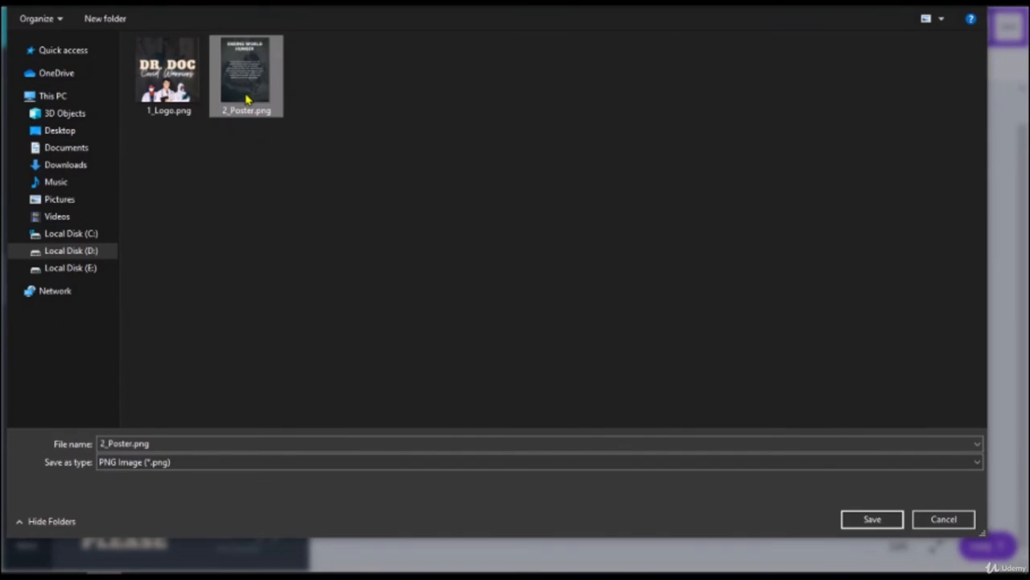
pyautogui.doubleClick(247, 98)
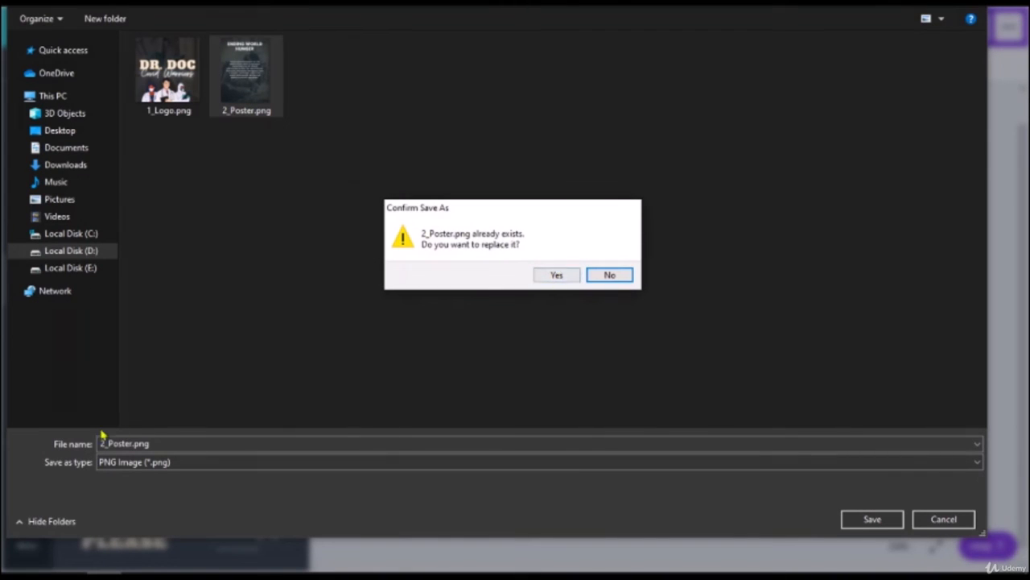
pyautogui.click(554, 275)
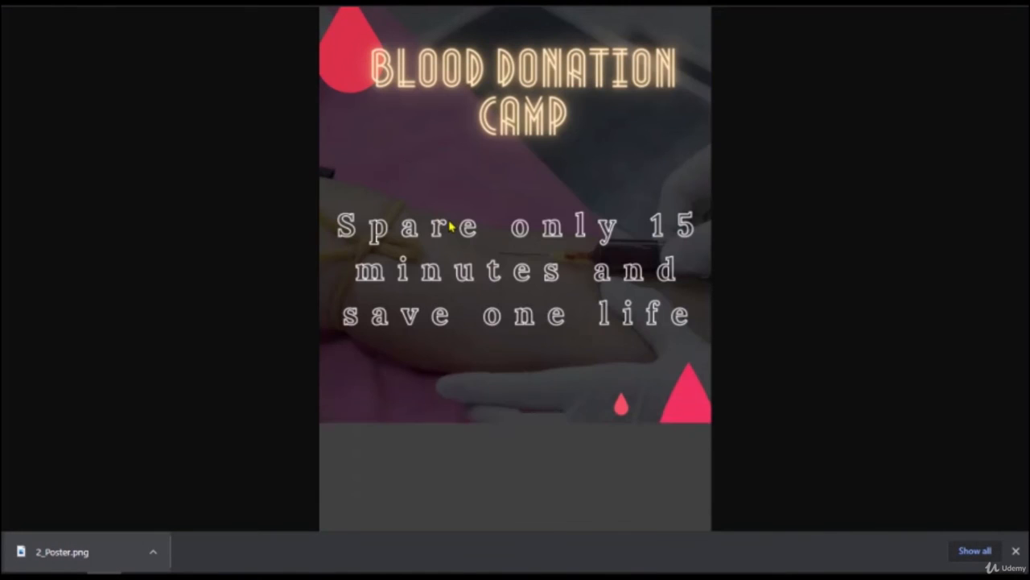
# Step: Close Chrome's download bar to view the whole downloaded poster
pyautogui.click(1016, 552)
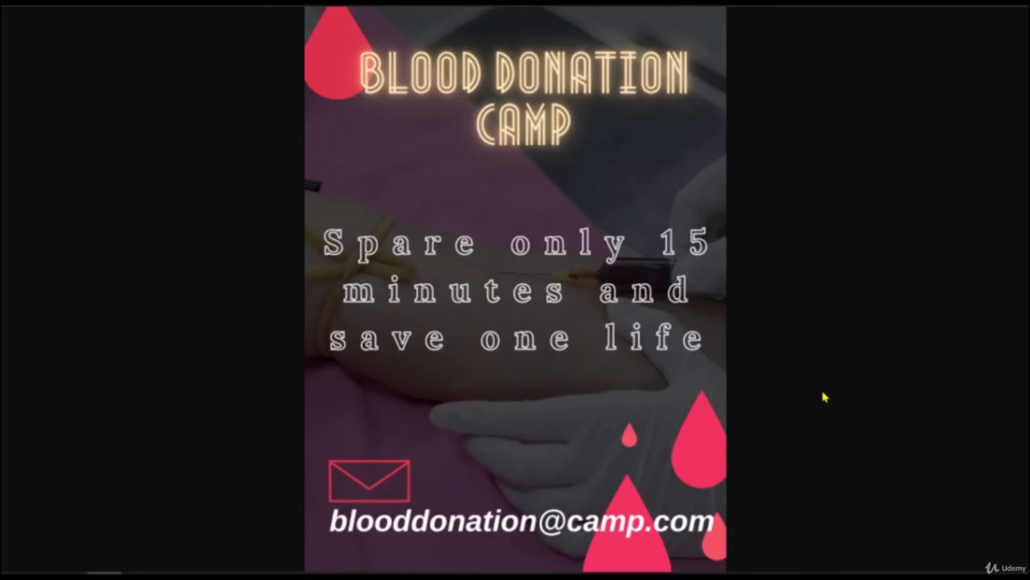